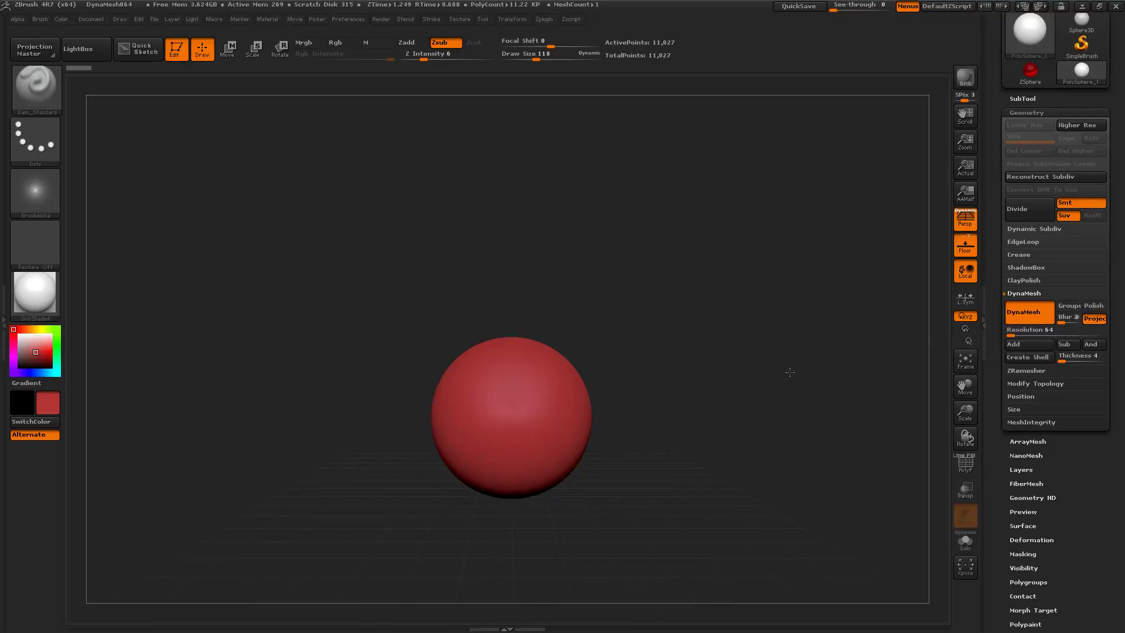
# Select the Move brush and enlarge its draw size to 667.
pyautogui.moveTo(740, 396)
pyautogui.keyDown('alt'); pyautogui.mouseDown()
pyautogui.moveTo(753, 374)
pyautogui.moveTo(766, 434)
pyautogui.moveTo(753, 367)
pyautogui.moveTo(737, 377)
pyautogui.moveTo(773, 389)
pyautogui.moveTo(737, 377)
pyautogui.mouseUp(); pyautogui.keyUp('alt')
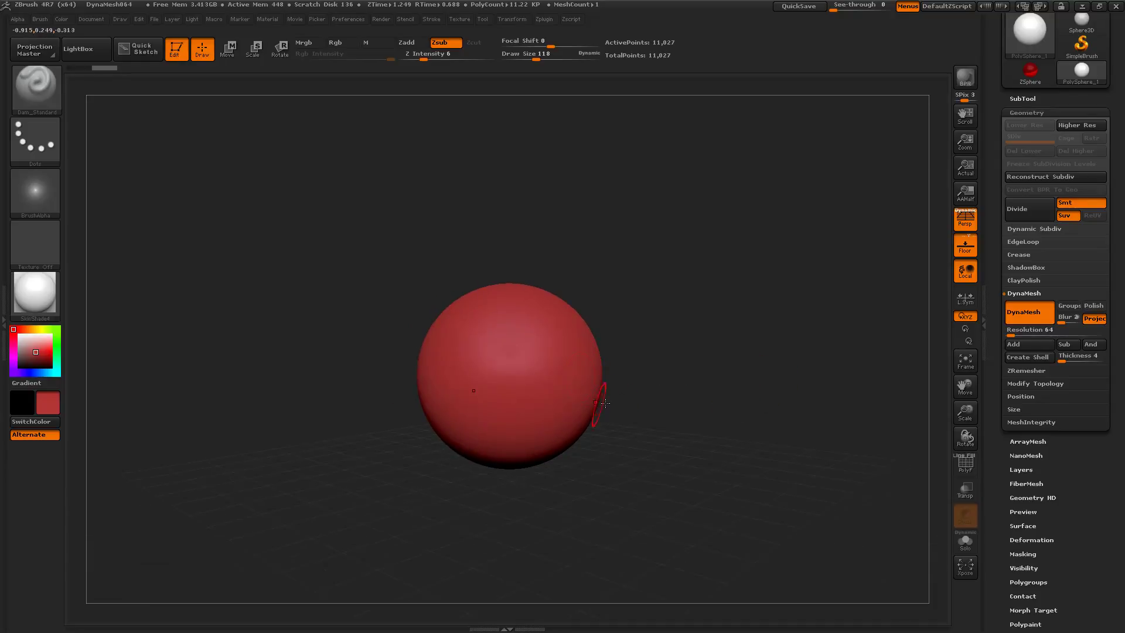
pyautogui.moveTo(668, 447); pyautogui.dragTo(631, 364)
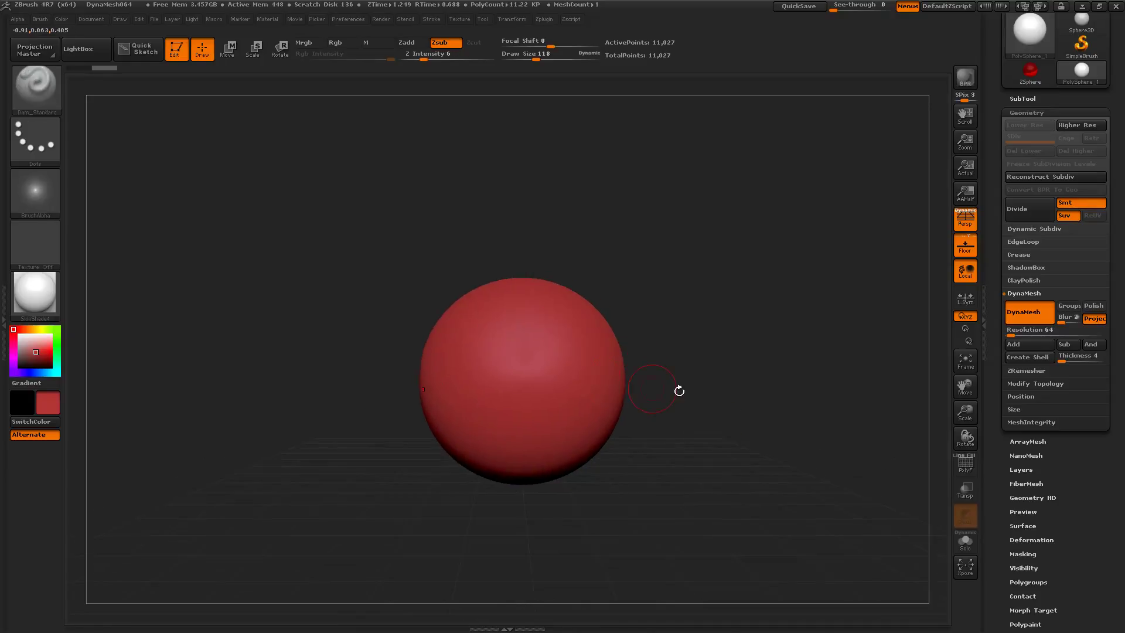
pyautogui.moveTo(711, 423)
pyautogui.mouseDown()
pyautogui.moveTo(698, 411)
pyautogui.moveTo(706, 433)
pyautogui.moveTo(736, 427)
pyautogui.moveTo(670, 409)
pyautogui.moveTo(668, 398)
pyautogui.moveTo(699, 397)
pyautogui.mouseUp()
pyautogui.press('b')
pyautogui.press('m')
pyautogui.press('v')
pyautogui.press('s')
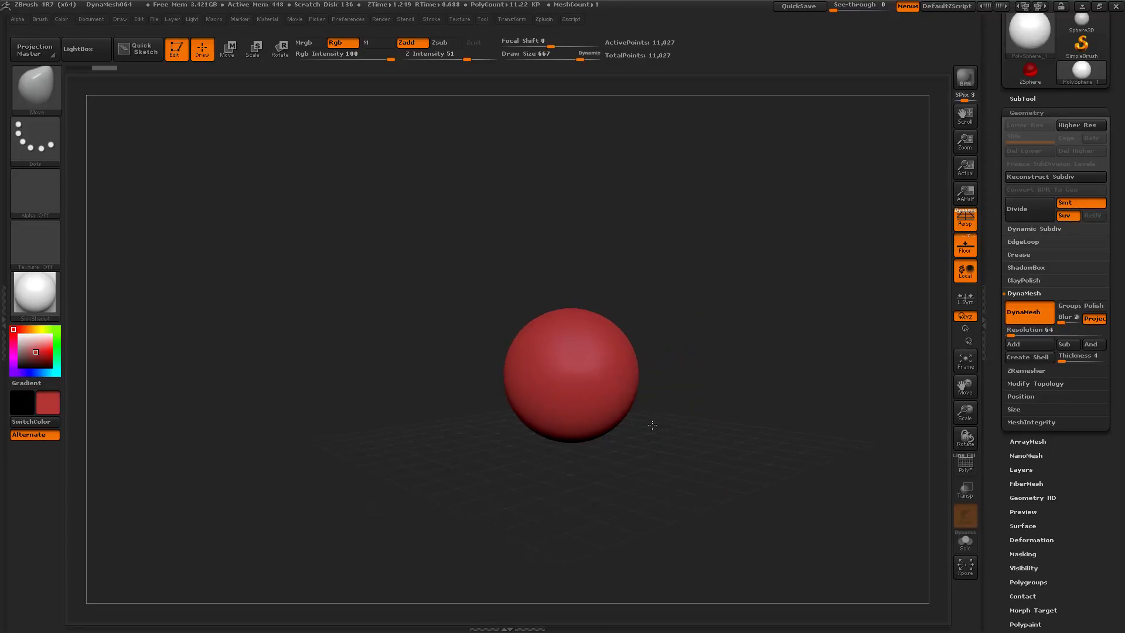
# Turn off perspective and pull the sphere into a rough head shape with a lowered chin and rounded cranium.
pyautogui.moveTo(569, 436); pyautogui.dragTo(569, 490)
pyautogui.moveTo(690, 445); pyautogui.dragTo(837, 304)
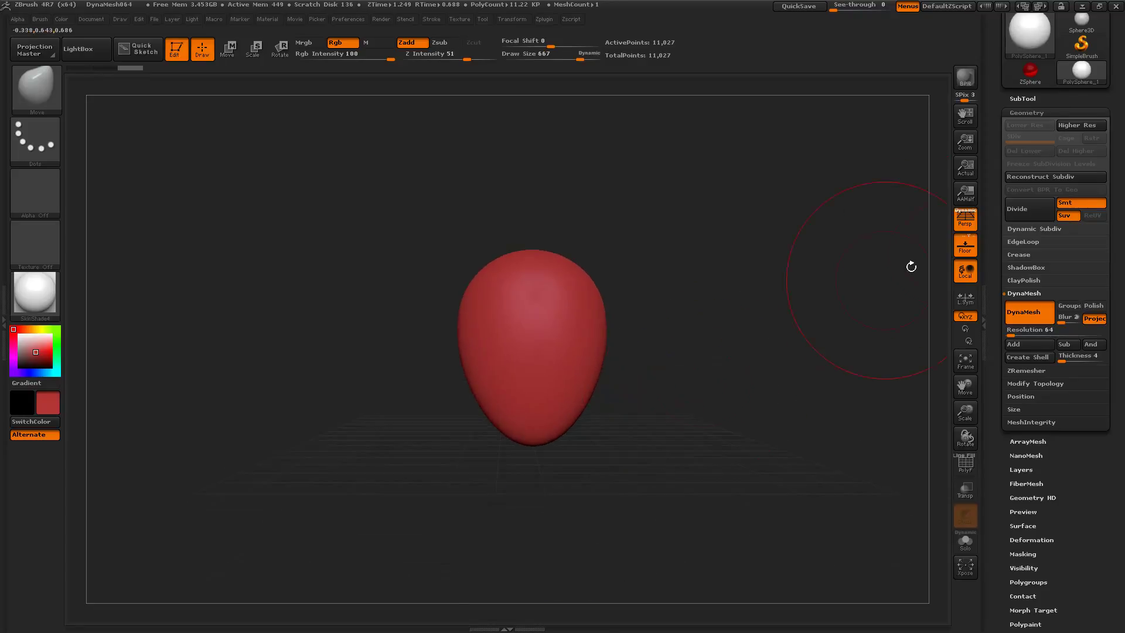
pyautogui.click(966, 221)
pyautogui.keyDown('alt'); pyautogui.moveTo(779, 332); pyautogui.dragTo(779, 412); pyautogui.keyUp('alt')
pyautogui.moveTo(593, 461); pyautogui.dragTo(602, 470)
pyautogui.press('shift')
pyautogui.keyDown('shift'); pyautogui.moveTo(550, 254); pyautogui.dragTo(578, 260); pyautogui.keyUp('shift')
pyautogui.keyDown('shift'); pyautogui.moveTo(736, 375); pyautogui.dragTo(691, 387); pyautogui.keyUp('shift')
pyautogui.keyDown('alt'); pyautogui.moveTo(820, 296); pyautogui.dragTo(693, 312); pyautogui.keyUp('alt')
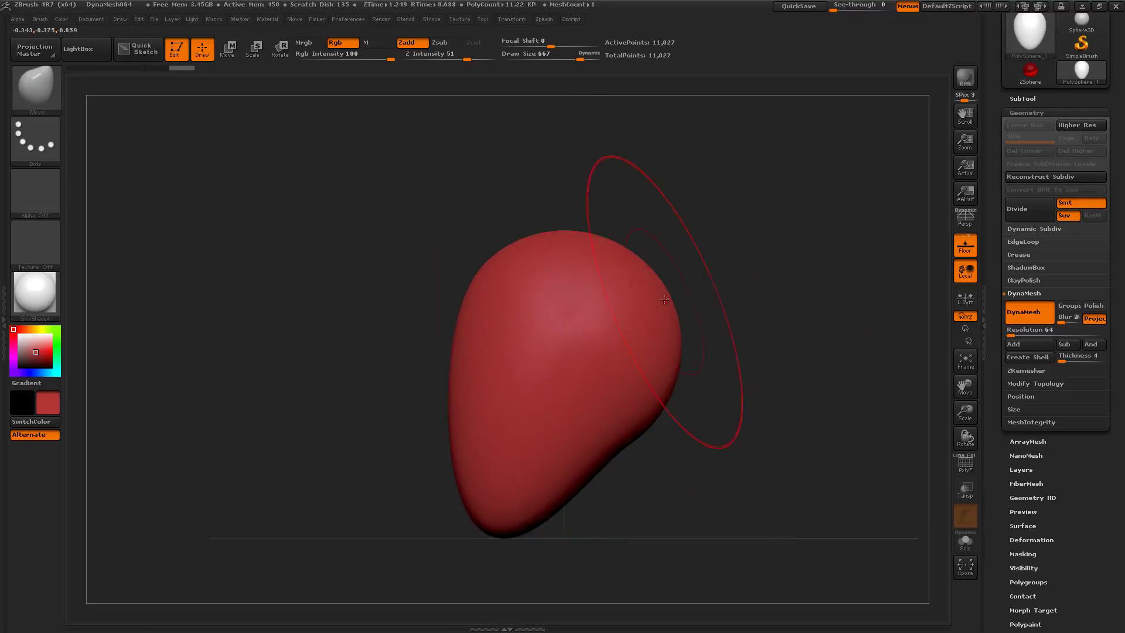
# Load the human skull reference grid from LightBox and display it in front of the mesh.
pyautogui.click(98, 47)
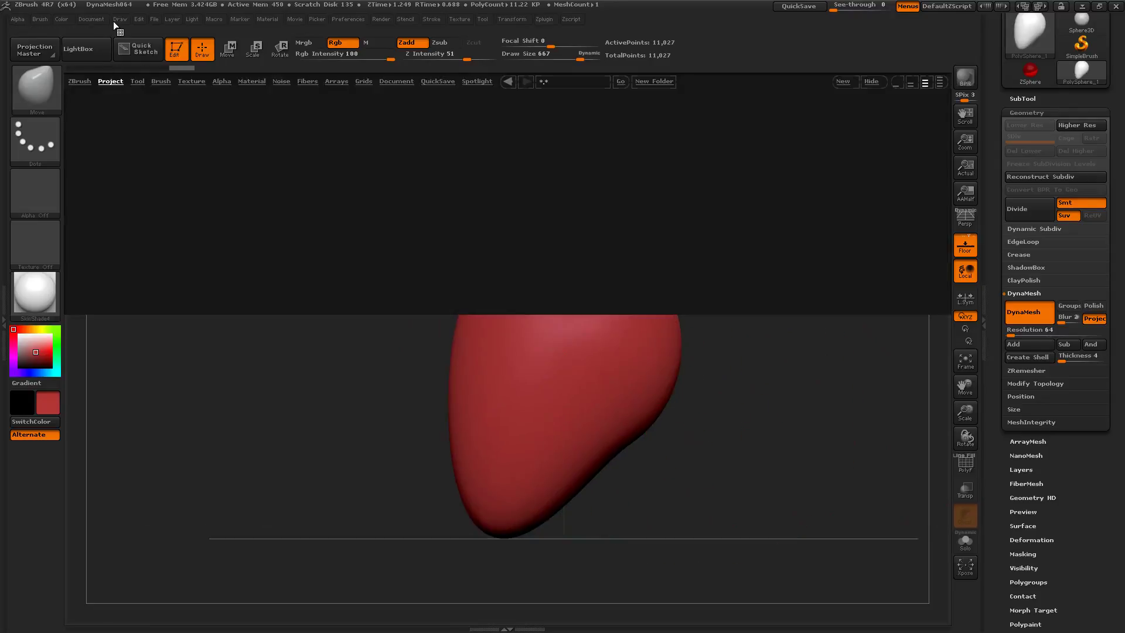
pyautogui.click(366, 81)
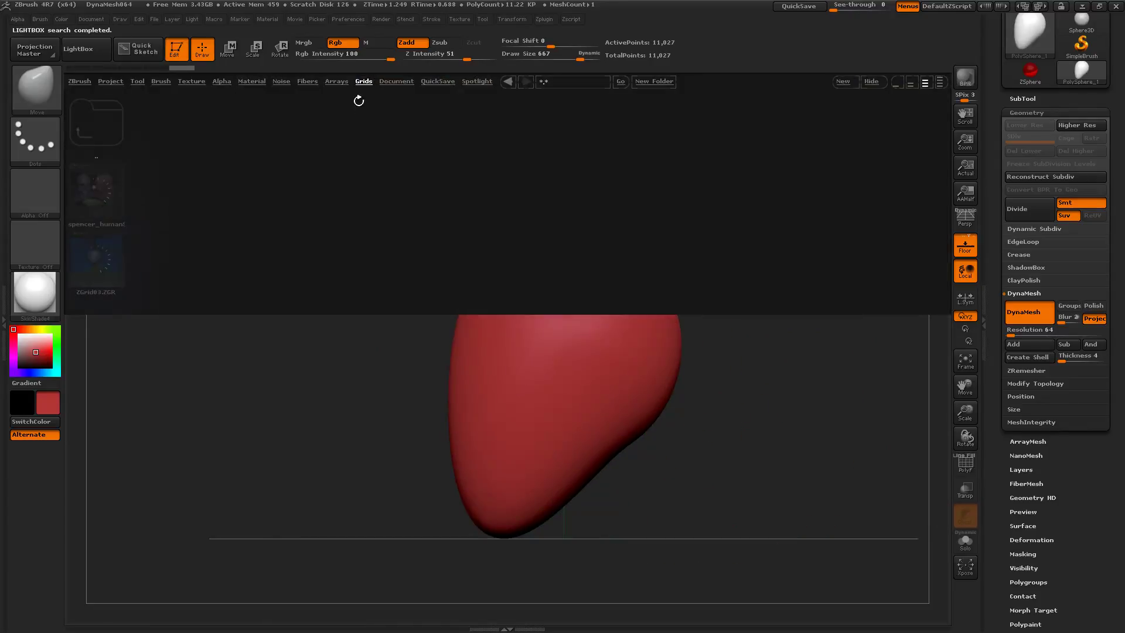
pyautogui.doubleClick(93, 192)
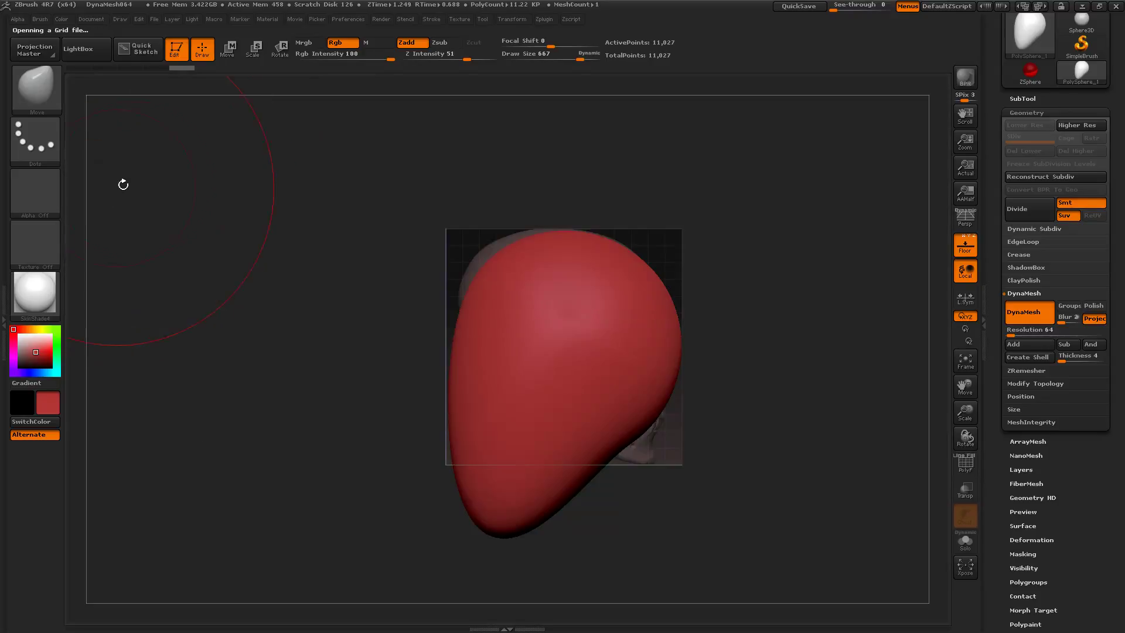
pyautogui.click(120, 19)
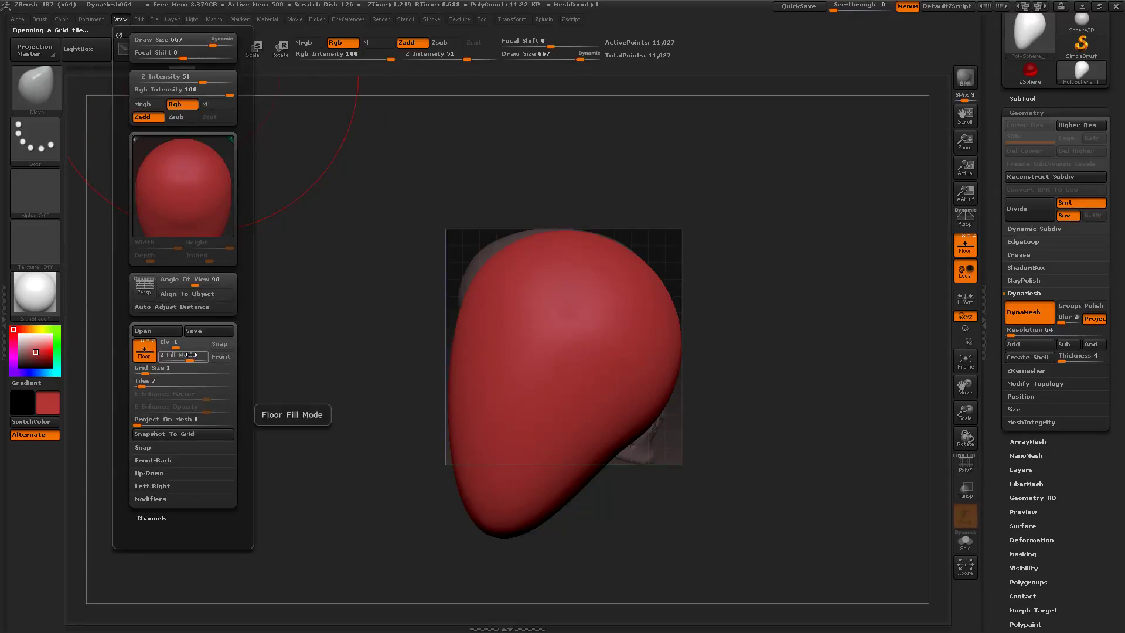
pyautogui.click(220, 356)
# Undo the Move brush shaping of the head, restoring the plain sphere.
pyautogui.moveTo(756, 529)
pyautogui.keyDown('shift'); pyautogui.mouseDown()
pyautogui.moveTo(701, 522)
pyautogui.moveTo(771, 491)
pyautogui.moveTo(714, 502)
pyautogui.moveTo(730, 483)
pyautogui.moveTo(746, 498)
pyautogui.moveTo(733, 462)
pyautogui.mouseUp(); pyautogui.keyUp('shift')
pyautogui.hotkey('ctrl', 'z')
pyautogui.hotkey('ctrl', 'z')
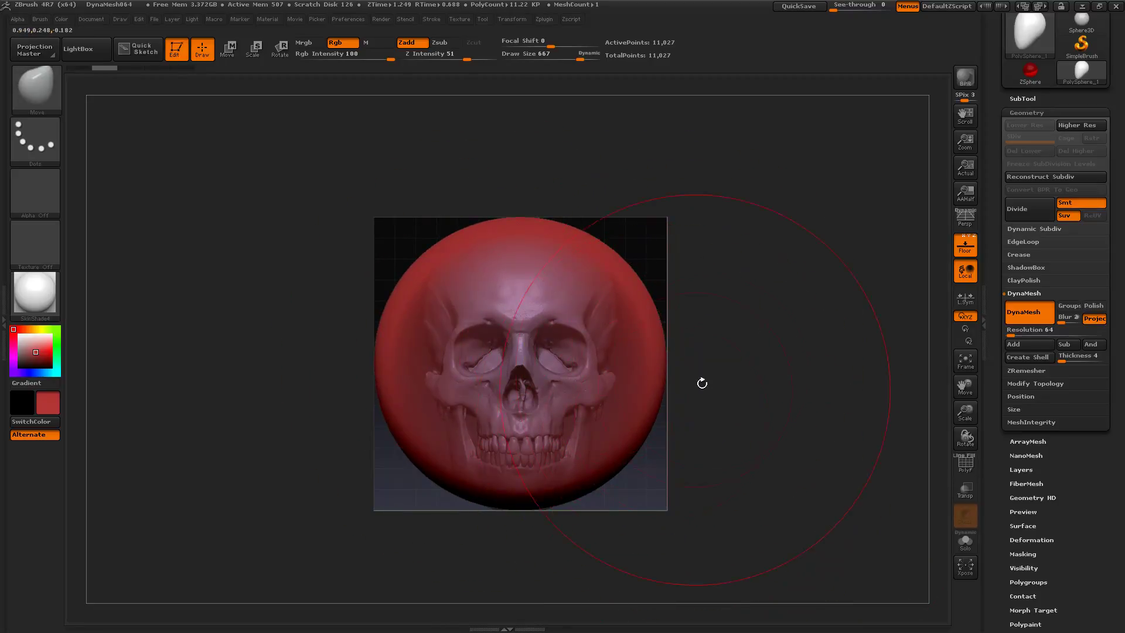
# Narrow the sphere with the Move brush to match the front-view skull reference and remesh it with DynaMesh.
pyautogui.moveTo(772, 417)
pyautogui.keyDown('alt'); pyautogui.mouseDown()
pyautogui.moveTo(748, 395)
pyautogui.moveTo(761, 420)
pyautogui.moveTo(761, 407)
pyautogui.moveTo(726, 394)
pyautogui.moveTo(746, 390)
pyautogui.moveTo(736, 376)
pyautogui.mouseUp(); pyautogui.keyUp('alt')
pyautogui.press('s')
pyautogui.moveTo(606, 373)
pyautogui.mouseDown()
pyautogui.moveTo(619, 374)
pyautogui.moveTo(549, 365)
pyautogui.mouseUp()
pyautogui.keyDown('shift'); pyautogui.moveTo(653, 392); pyautogui.dragTo(718, 388); pyautogui.keyUp('shift')
pyautogui.press('s')
pyautogui.moveTo(440, 284)
pyautogui.mouseDown()
pyautogui.moveTo(420, 285)
pyautogui.moveTo(431, 266)
pyautogui.mouseUp()
pyautogui.press('s')
pyautogui.moveTo(432, 480)
pyautogui.mouseDown()
pyautogui.moveTo(505, 480)
pyautogui.moveTo(610, 433)
pyautogui.mouseUp()
pyautogui.moveTo(621, 378); pyautogui.dragTo(607, 378)
pyautogui.moveTo(737, 350)
pyautogui.keyDown('ctrl'); pyautogui.mouseDown()
pyautogui.moveTo(786, 444)
pyautogui.moveTo(768, 376)
pyautogui.moveTo(794, 409)
pyautogui.mouseUp(); pyautogui.keyUp('ctrl')
# Push the head's outline and underside toward the side-view skull reference with the Move brush.
pyautogui.press('s')
pyautogui.moveTo(596, 279)
pyautogui.mouseDown()
pyautogui.moveTo(585, 280)
pyautogui.moveTo(623, 292)
pyautogui.mouseUp()
pyautogui.moveTo(632, 441); pyautogui.dragTo(612, 454)
pyautogui.moveTo(776, 490)
pyautogui.mouseDown()
pyautogui.moveTo(754, 452)
pyautogui.moveTo(761, 458)
pyautogui.moveTo(729, 456)
pyautogui.mouseUp()
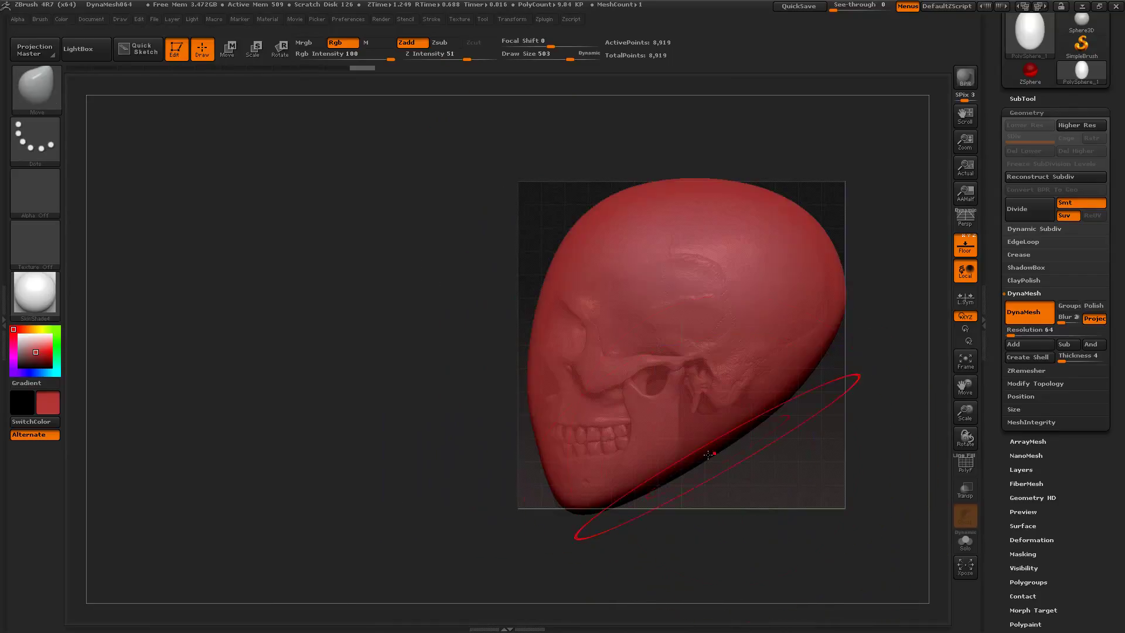
# Shape and smooth the chin, jaw and face profile along the side-view reference, and remesh with DynaMesh.
pyautogui.moveTo(451, 444)
pyautogui.keyDown('alt'); pyautogui.mouseDown()
pyautogui.moveTo(458, 469)
pyautogui.moveTo(414, 454)
pyautogui.mouseUp(); pyautogui.keyUp('alt')
pyautogui.moveTo(502, 459); pyautogui.dragTo(513, 459)
pyautogui.moveTo(588, 502); pyautogui.dragTo(507, 509)
pyautogui.press('s')
pyautogui.moveTo(482, 456); pyautogui.dragTo(498, 459)
pyautogui.moveTo(521, 498); pyautogui.dragTo(514, 499)
pyautogui.moveTo(575, 471)
pyautogui.mouseDown()
pyautogui.moveTo(610, 463)
pyautogui.moveTo(600, 473)
pyautogui.mouseUp()
pyautogui.keyDown('shift'); pyautogui.moveTo(508, 406); pyautogui.dragTo(542, 473); pyautogui.keyUp('shift')
pyautogui.keyDown('ctrl'); pyautogui.moveTo(674, 528); pyautogui.dragTo(715, 499); pyautogui.keyUp('ctrl')
# Adjust and smooth the back and crown of the cranium to fit the side-view skull reference.
pyautogui.press('s')
pyautogui.moveTo(812, 276)
pyautogui.mouseDown()
pyautogui.moveTo(831, 261)
pyautogui.moveTo(828, 271)
pyautogui.mouseUp()
pyautogui.keyDown('shift'); pyautogui.moveTo(814, 228); pyautogui.dragTo(796, 322); pyautogui.keyUp('shift')
pyautogui.press('s')
pyautogui.moveTo(785, 185); pyautogui.dragTo(761, 185)
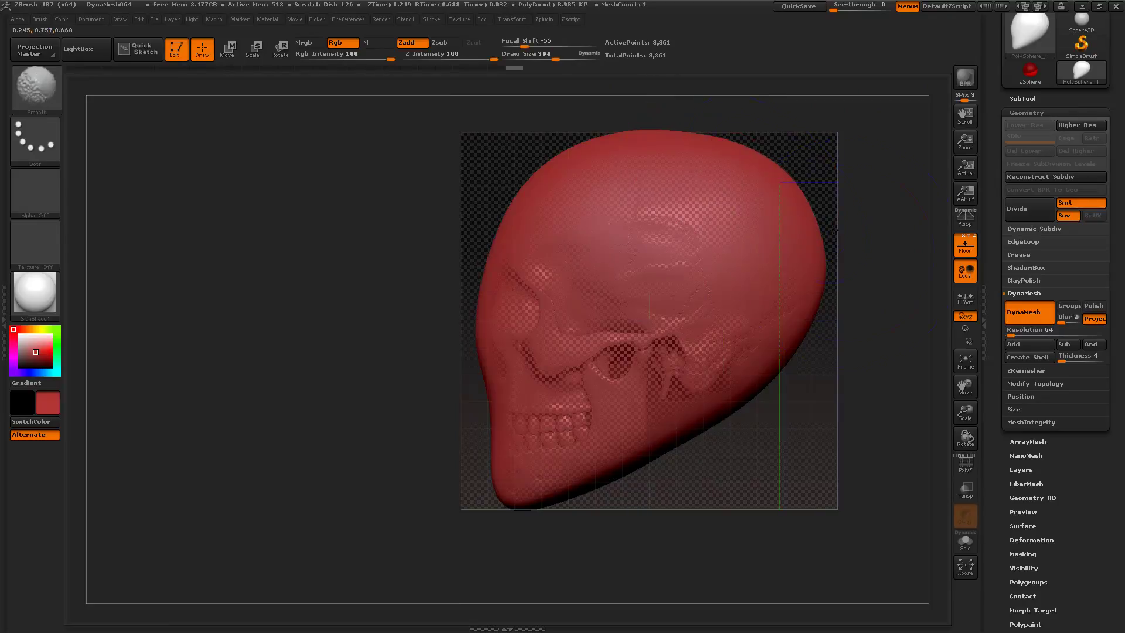
# Select the ClayBuildup brush at draw size 56 and carve the eye sockets over the front-view reference.
pyautogui.moveTo(821, 510)
pyautogui.keyDown('alt'); pyautogui.mouseDown()
pyautogui.moveTo(801, 479)
pyautogui.moveTo(834, 480)
pyautogui.moveTo(885, 539)
pyautogui.moveTo(797, 500)
pyautogui.mouseUp(); pyautogui.keyUp('alt')
pyautogui.press('b')
pyautogui.press('c')
pyautogui.press('b')
pyautogui.press('s')
pyautogui.moveTo(639, 297); pyautogui.dragTo(621, 296)
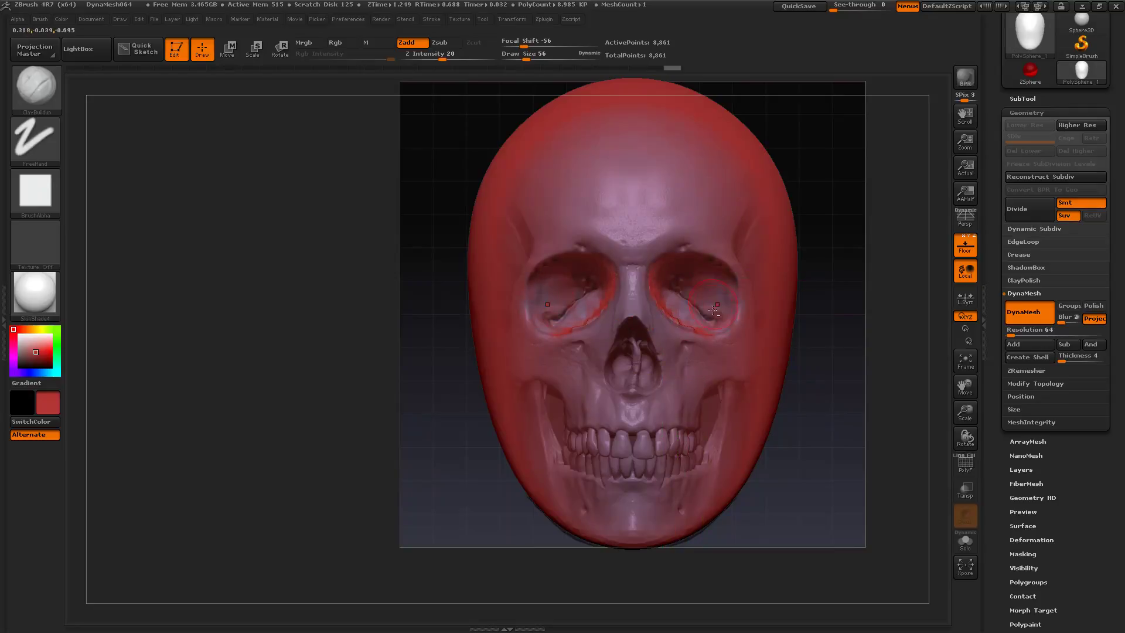
# Carve the nasal cavity with ClayBuildup at draw size 42 and remesh with DynaMesh.
pyautogui.press('s')
pyautogui.moveTo(632, 360); pyautogui.dragTo(622, 359)
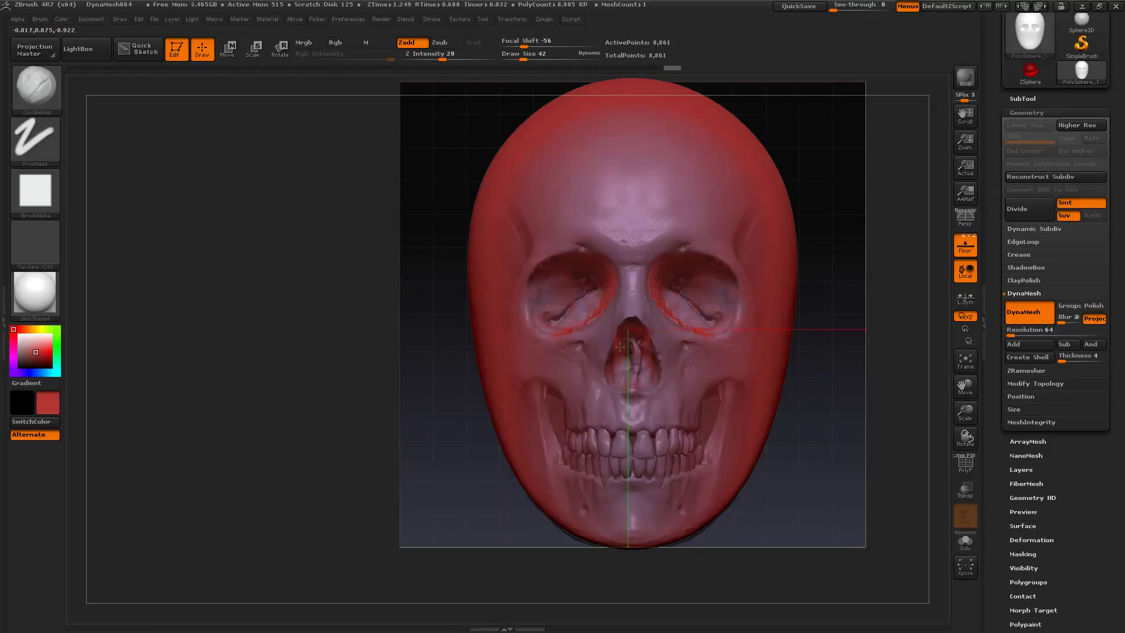
pyautogui.keyDown('ctrl'); pyautogui.moveTo(467, 393); pyautogui.dragTo(487, 405); pyautogui.keyUp('ctrl')
# Set the draw size to 86, and smooth the nasal cavity with the reference grid hidden.
pyautogui.press('s')
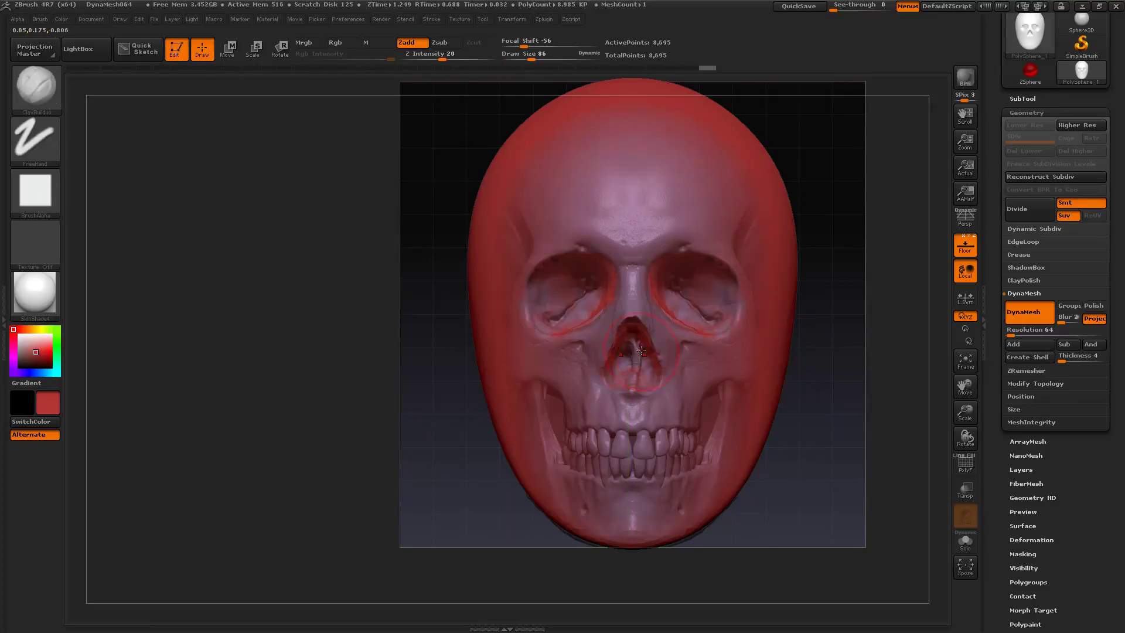
pyautogui.moveTo(633, 356); pyautogui.dragTo(641, 356)
pyautogui.moveTo(852, 462)
pyautogui.keyDown('alt'); pyautogui.mouseDown()
pyautogui.moveTo(882, 434)
pyautogui.moveTo(785, 440)
pyautogui.moveTo(851, 442)
pyautogui.moveTo(938, 351)
pyautogui.mouseUp(); pyautogui.keyUp('alt')
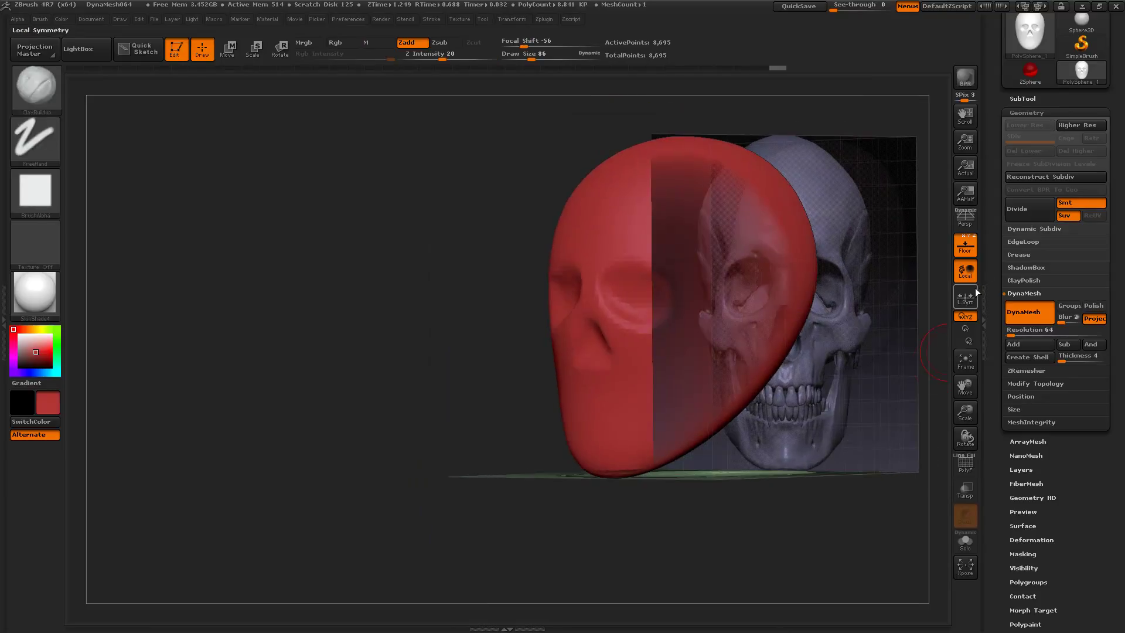
pyautogui.click(967, 250)
pyautogui.moveTo(812, 457)
pyautogui.mouseDown()
pyautogui.moveTo(821, 459)
pyautogui.moveTo(814, 477)
pyautogui.moveTo(849, 472)
pyautogui.moveTo(794, 468)
pyautogui.moveTo(815, 472)
pyautogui.mouseUp()
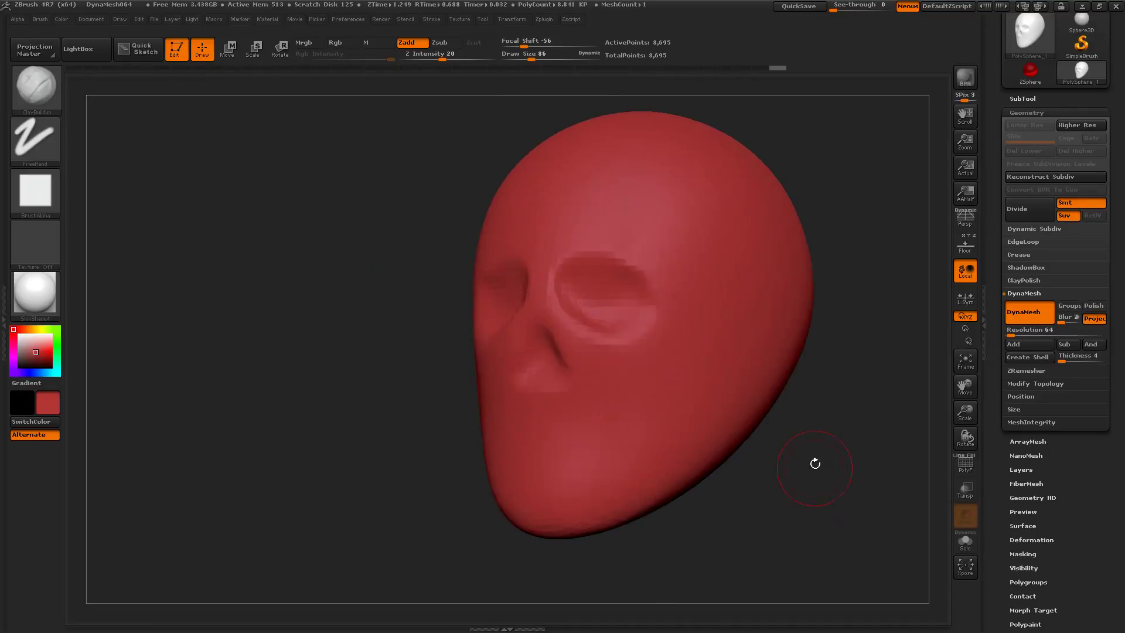
pyautogui.press('shift')
pyautogui.keyDown('shift'); pyautogui.moveTo(568, 361); pyautogui.dragTo(536, 366); pyautogui.keyUp('shift')
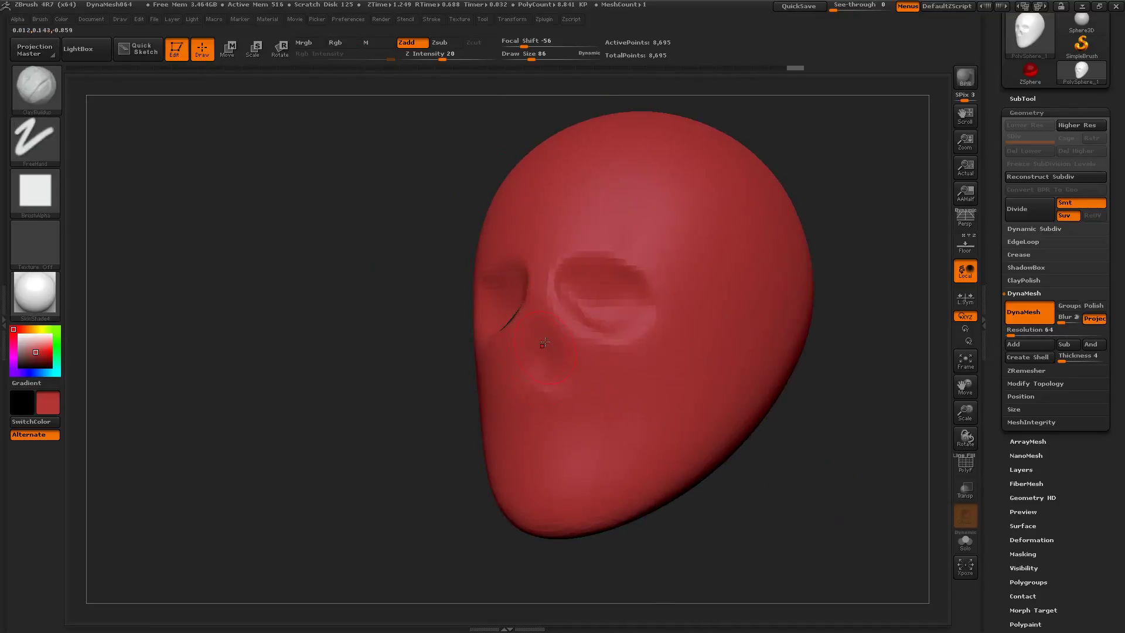
pyautogui.moveTo(809, 491); pyautogui.dragTo(764, 480)
# Show the reference grid and select the Dam_Standard brush with draw size 50 and Z Intensity 29.
pyautogui.click(975, 251)
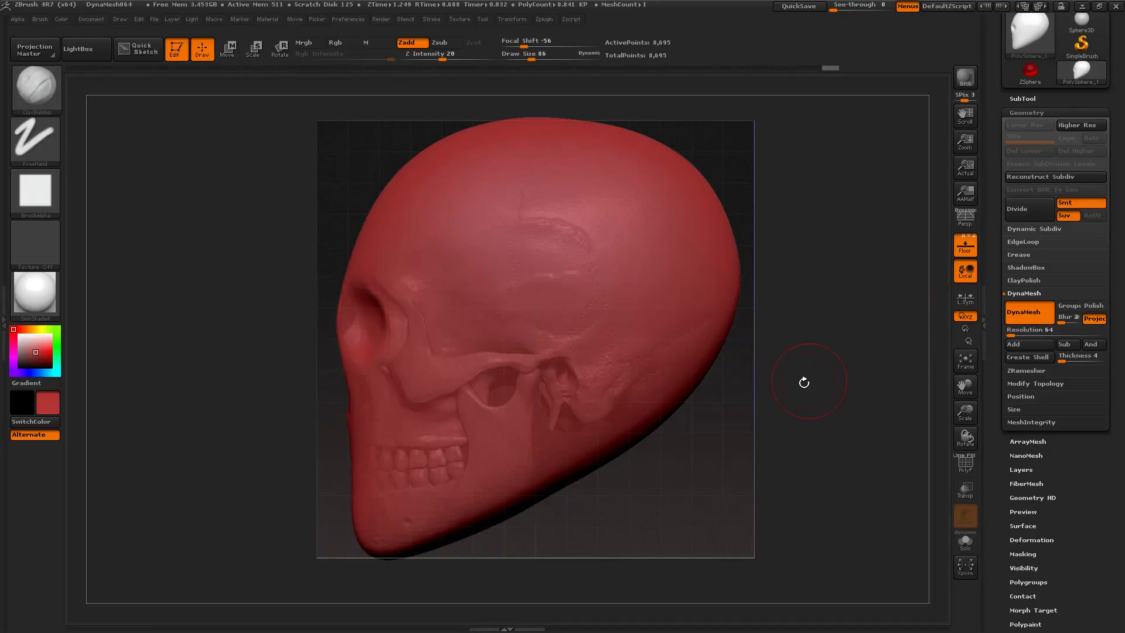
pyautogui.write('bds')
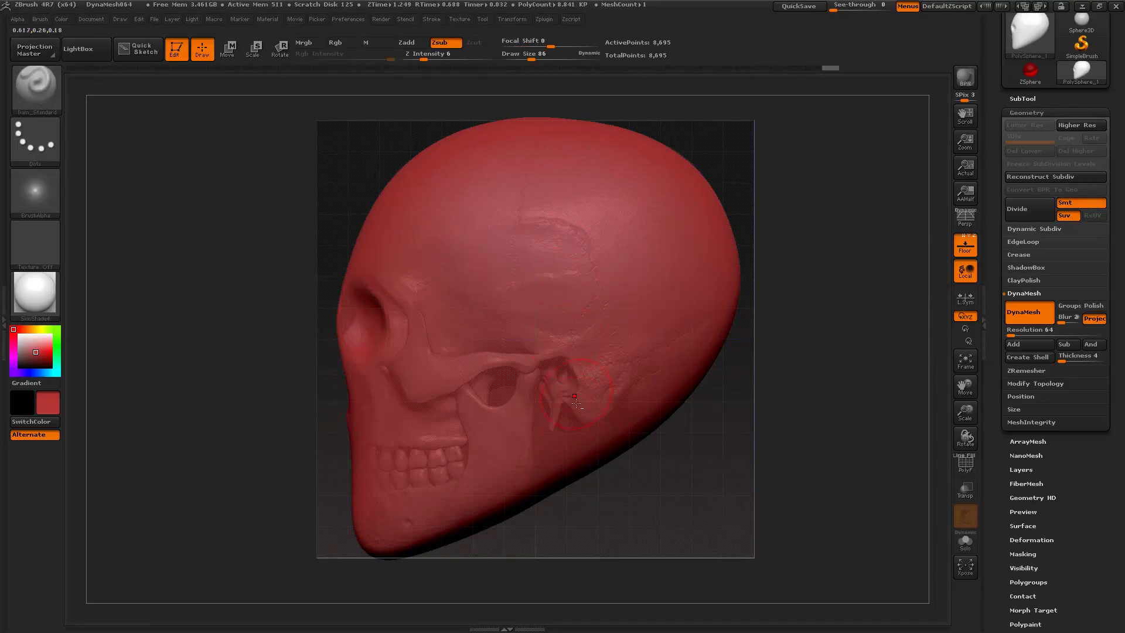
pyautogui.write('s50')
pyautogui.press('Return')
pyautogui.moveTo(452, 59); pyautogui.dragTo(450, 60)
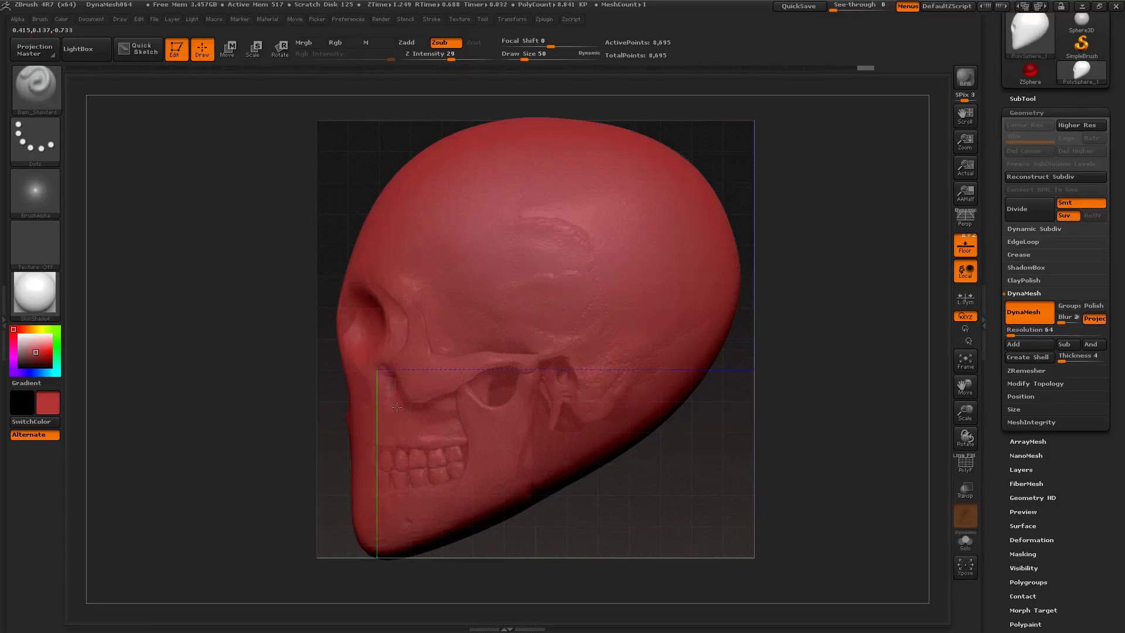
# Carve the cheekbone's lower edge and the jaw's rear line along the reference, and hide the grid.
pyautogui.moveTo(514, 371); pyautogui.dragTo(570, 364)
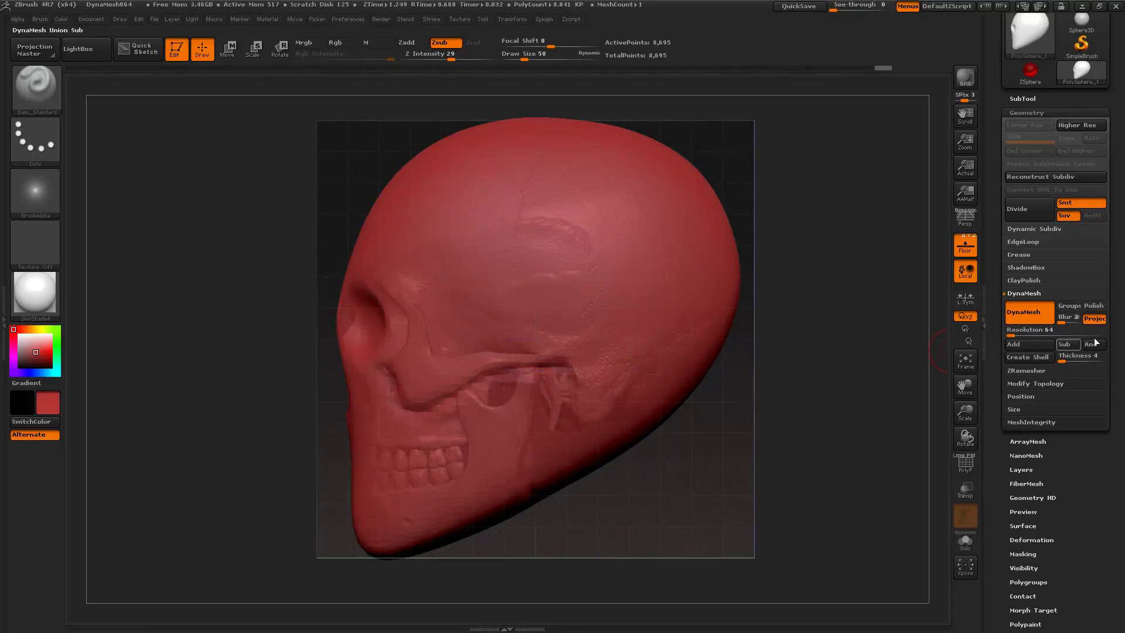
pyautogui.click(966, 245)
pyautogui.moveTo(817, 470); pyautogui.dragTo(766, 448)
pyautogui.moveTo(510, 367); pyautogui.dragTo(531, 382)
pyautogui.moveTo(686, 443); pyautogui.dragTo(758, 414)
pyautogui.moveTo(801, 461); pyautogui.dragTo(750, 481)
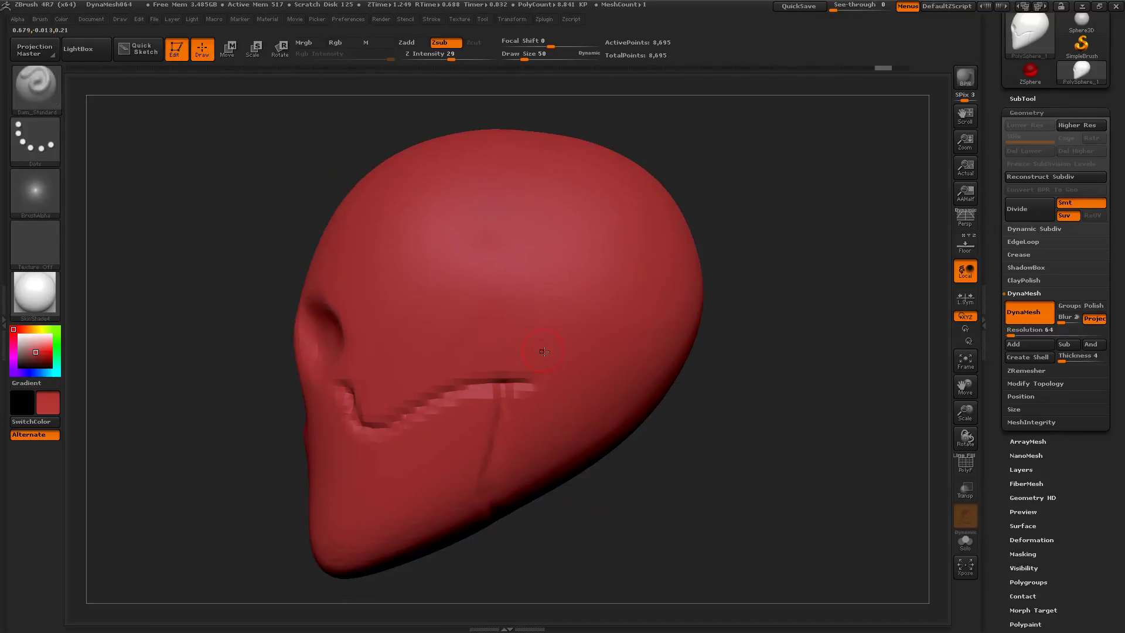
# Switch the mask stroke to FreeHand and try painting a mask above the cheekbone line.
pyautogui.press('ctrl')
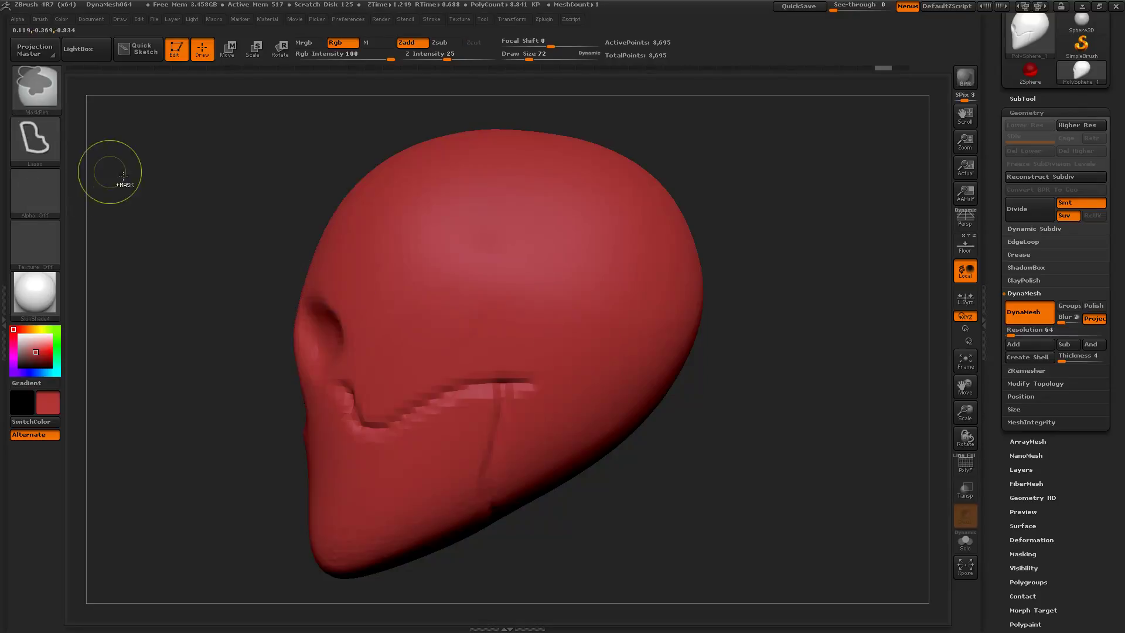
pyautogui.press('ctrl')
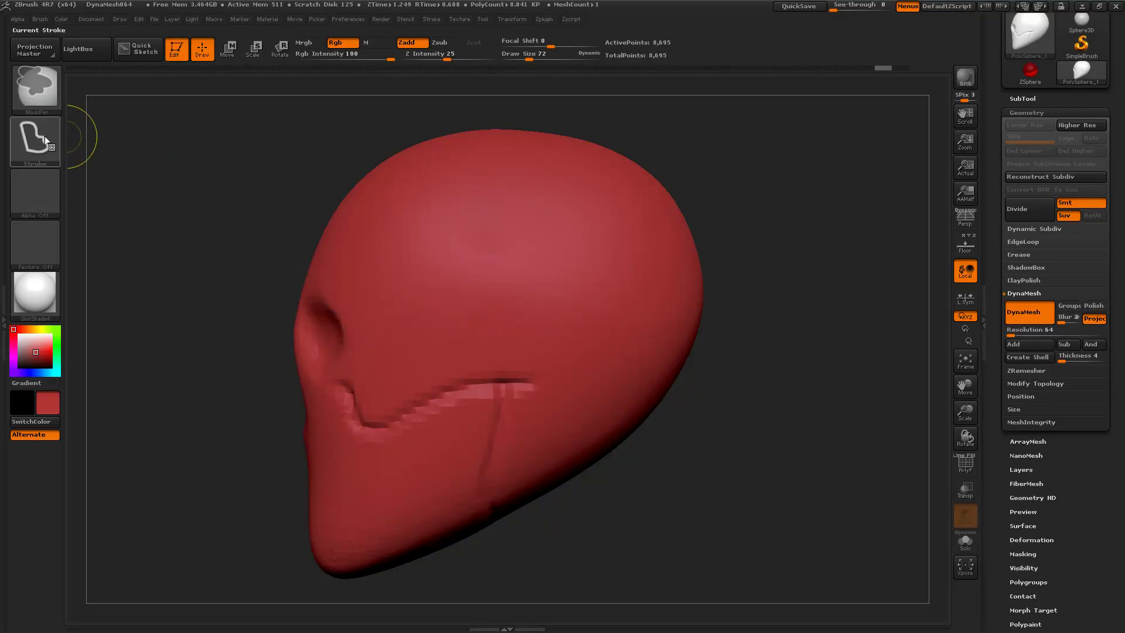
pyautogui.click(36, 137)
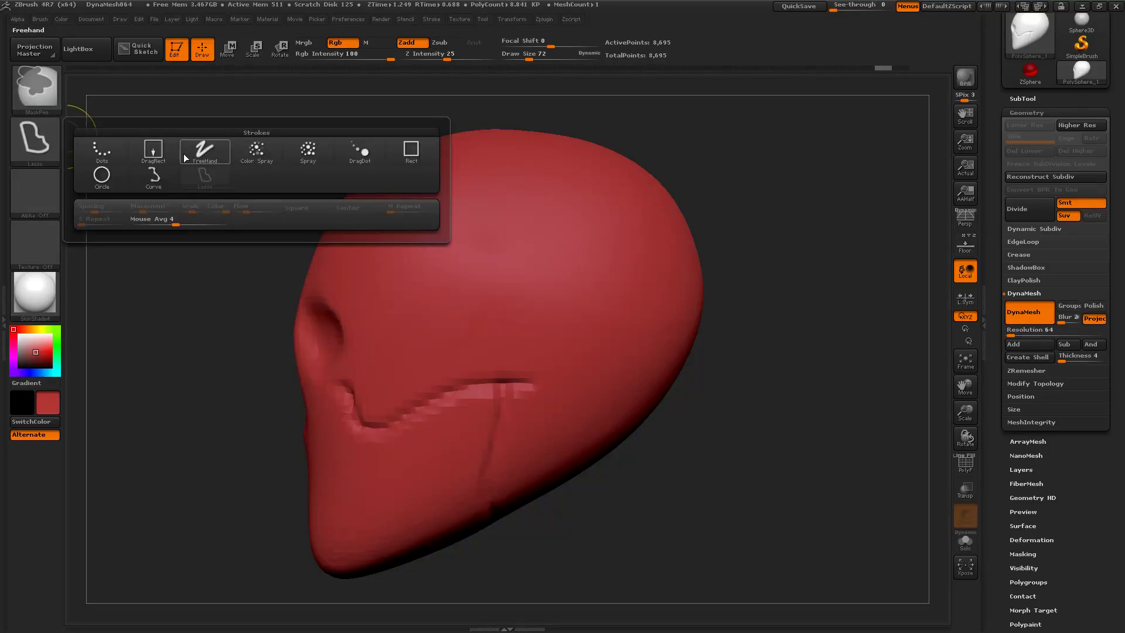
pyautogui.click(205, 152)
pyautogui.moveTo(510, 339)
pyautogui.keyDown('ctrl'); pyautogui.mouseDown()
pyautogui.moveTo(552, 360)
pyautogui.moveTo(562, 334)
pyautogui.moveTo(529, 338)
pyautogui.moveTo(531, 298)
pyautogui.moveTo(463, 433)
pyautogui.moveTo(469, 402)
pyautogui.moveTo(436, 419)
pyautogui.moveTo(422, 311)
pyautogui.moveTo(571, 328)
pyautogui.mouseUp(); pyautogui.keyUp('ctrl')
pyautogui.keyDown('alt'); pyautogui.moveTo(819, 379); pyautogui.dragTo(871, 437); pyautogui.keyUp('alt')
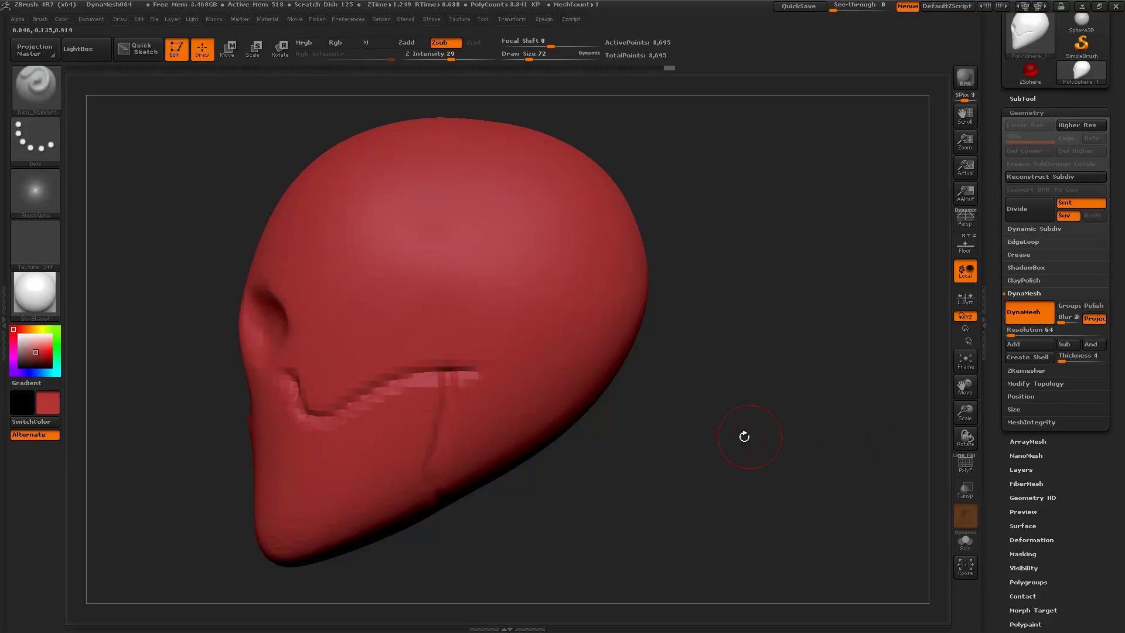
# Remesh the skull with DynaMesh.
pyautogui.keyDown('alt'); pyautogui.moveTo(766, 432); pyautogui.dragTo(806, 425); pyautogui.keyUp('alt')
pyautogui.keyDown('ctrl'); pyautogui.moveTo(781, 367); pyautogui.dragTo(879, 451); pyautogui.keyUp('ctrl')
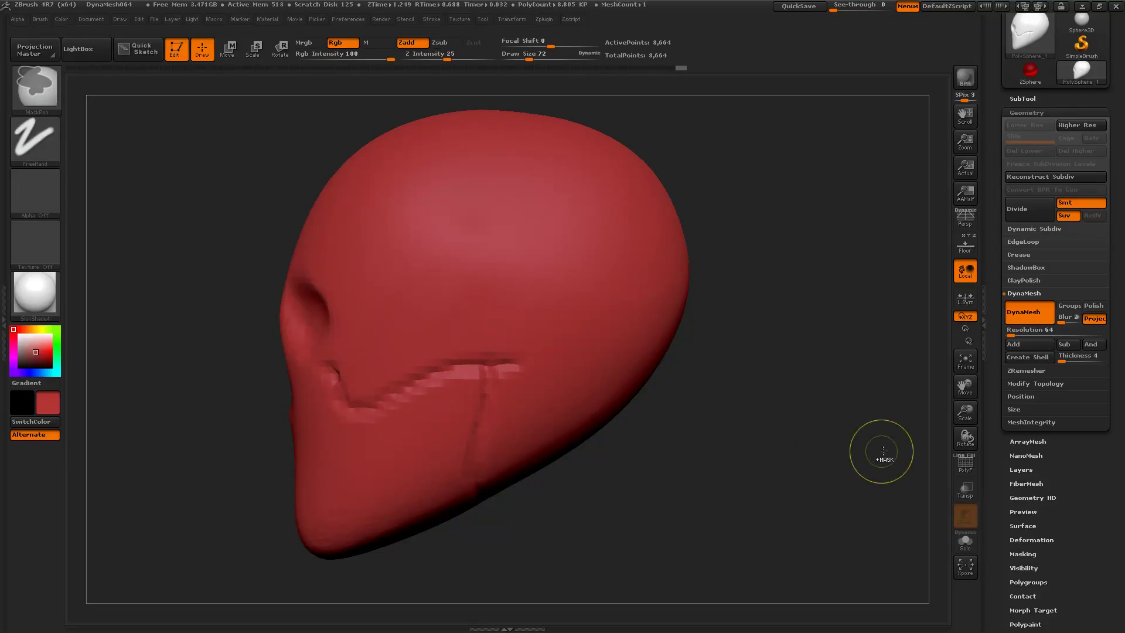
pyautogui.keyDown('alt'); pyautogui.moveTo(759, 436); pyautogui.dragTo(815, 410); pyautogui.keyUp('alt')
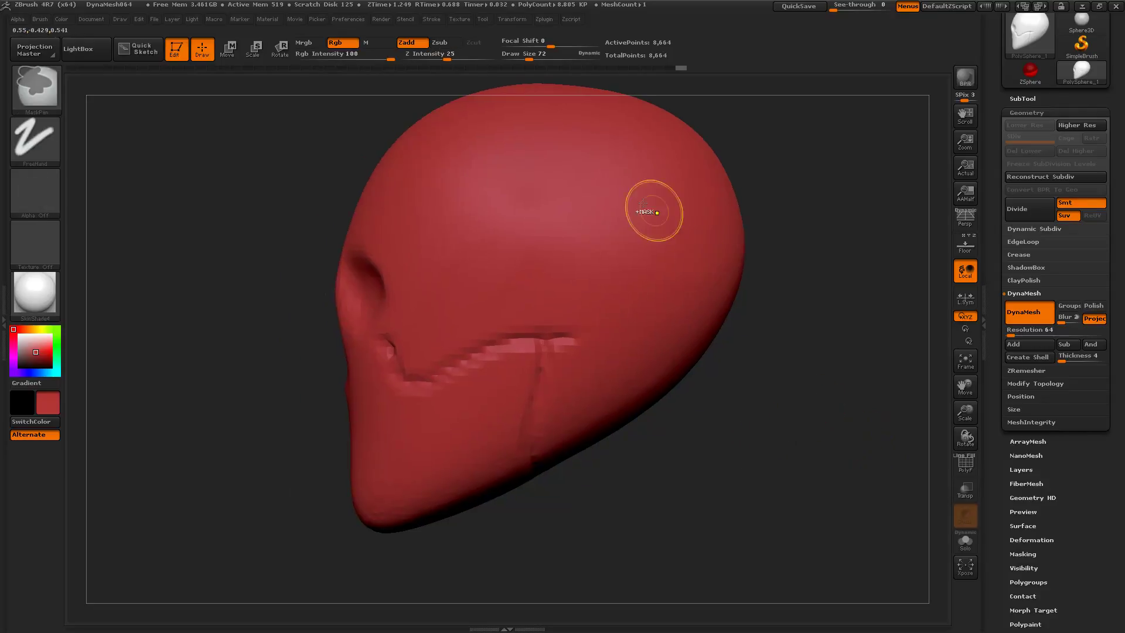
# Switch the mask stroke to Lasso and mask a rounded area above the rear end of the cheekbone line.
pyautogui.click(35, 137)
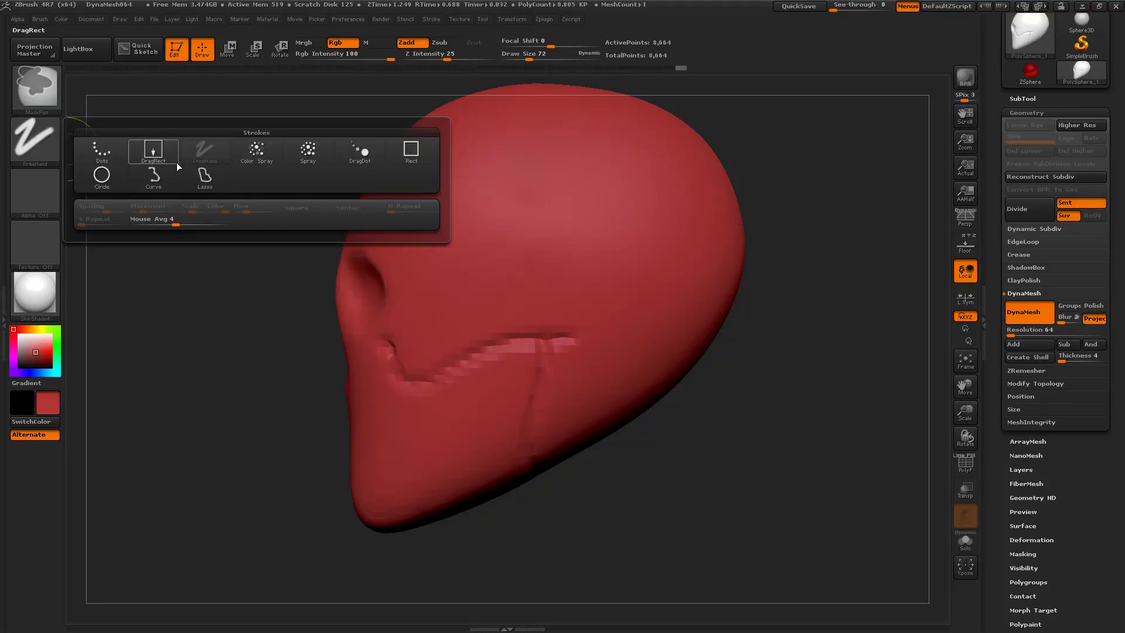
pyautogui.keyDown('ctrl'); pyautogui.click(206, 180); pyautogui.keyUp('ctrl')
pyautogui.keyDown('ctrl'); pyautogui.moveTo(712, 463); pyautogui.dragTo(722, 465, button='right'); pyautogui.keyUp('ctrl')
pyautogui.moveTo(748, 447); pyautogui.dragTo(684, 421)
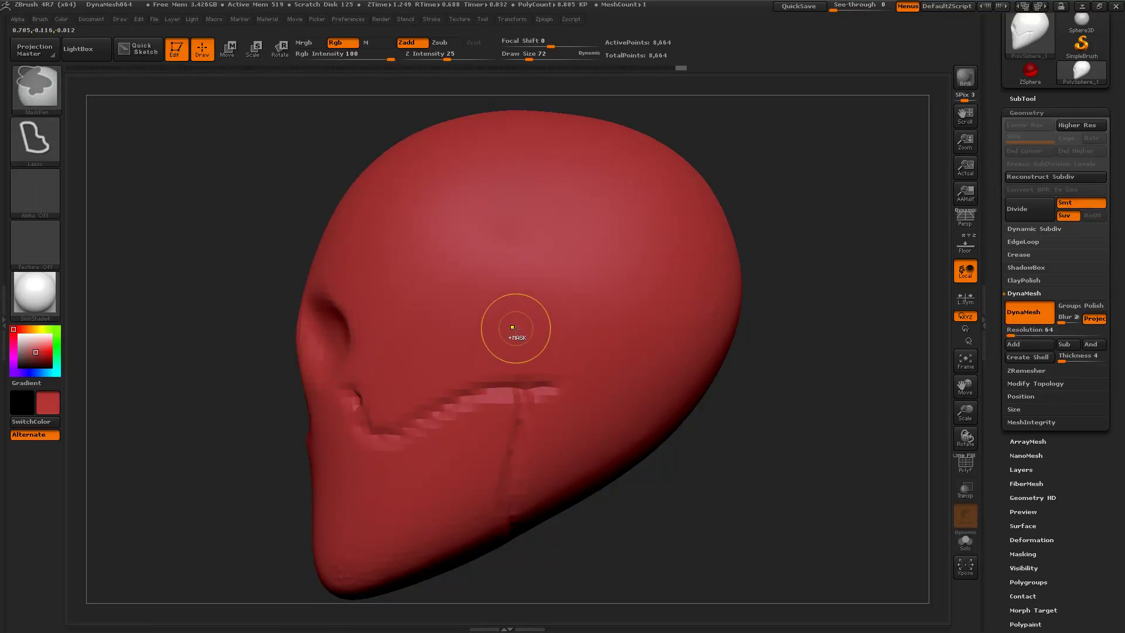
pyautogui.moveTo(514, 330)
pyautogui.keyDown('ctrl'); pyautogui.mouseDown()
pyautogui.moveTo(572, 303)
pyautogui.moveTo(516, 372)
pyautogui.moveTo(516, 401)
pyautogui.moveTo(515, 381)
pyautogui.mouseUp(); pyautogui.keyUp('ctrl')
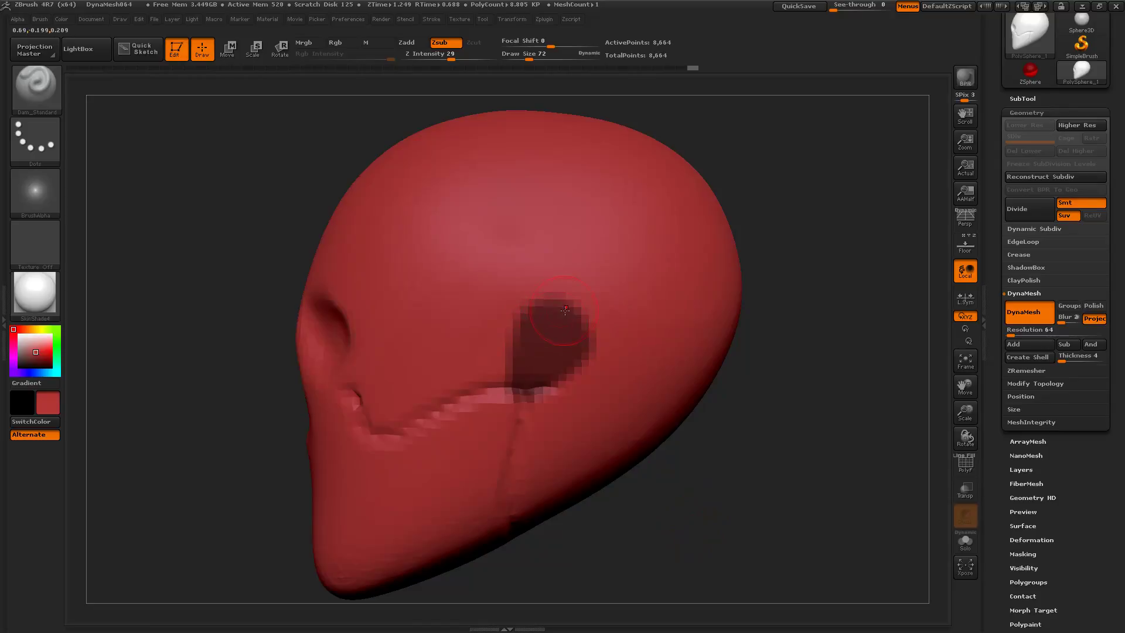
# Inspect the masked area from several angles and clear the mask.
pyautogui.moveTo(757, 457); pyautogui.dragTo(703, 476)
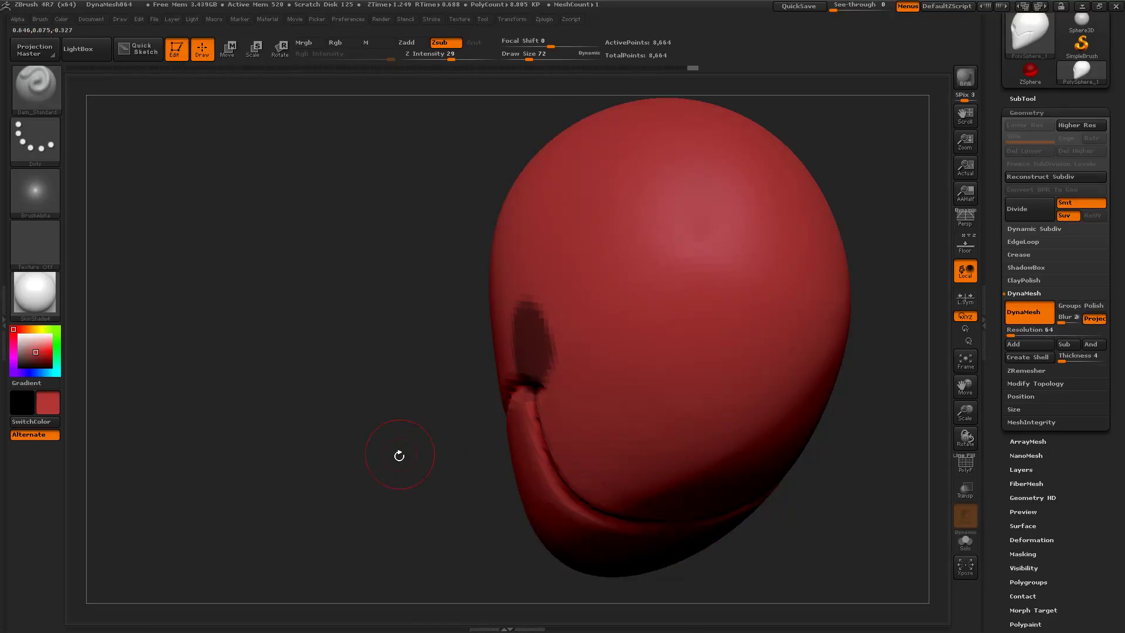
pyautogui.moveTo(799, 583); pyautogui.dragTo(842, 555)
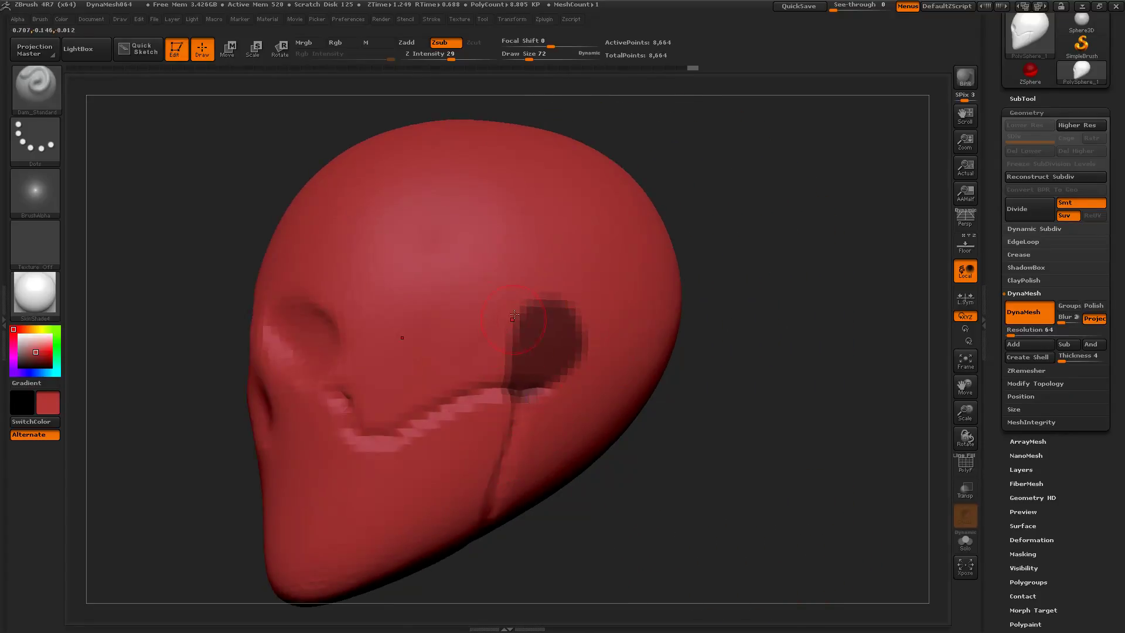
pyautogui.moveTo(706, 506)
pyautogui.mouseDown()
pyautogui.moveTo(735, 505)
pyautogui.moveTo(707, 508)
pyautogui.moveTo(733, 522)
pyautogui.mouseUp()
pyautogui.moveTo(733, 515)
pyautogui.keyDown('alt'); pyautogui.mouseDown()
pyautogui.moveTo(767, 512)
pyautogui.moveTo(743, 477)
pyautogui.mouseUp(); pyautogui.keyUp('alt')
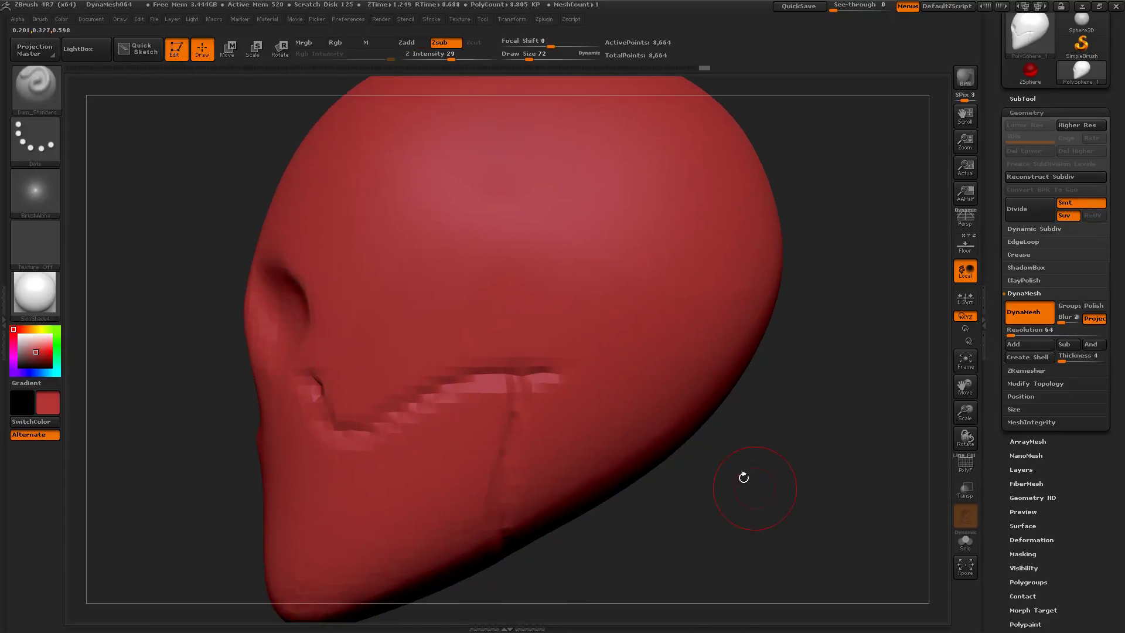
# Lasso-mask an ear-shaped area above the rear end of the cheekbone line and invert the mask to leave only that area editable.
pyautogui.moveTo(519, 320)
pyautogui.keyDown('ctrl'); pyautogui.mouseDown()
pyautogui.moveTo(601, 305)
pyautogui.moveTo(560, 375)
pyautogui.moveTo(513, 387)
pyautogui.moveTo(515, 352)
pyautogui.mouseUp(); pyautogui.keyUp('ctrl')
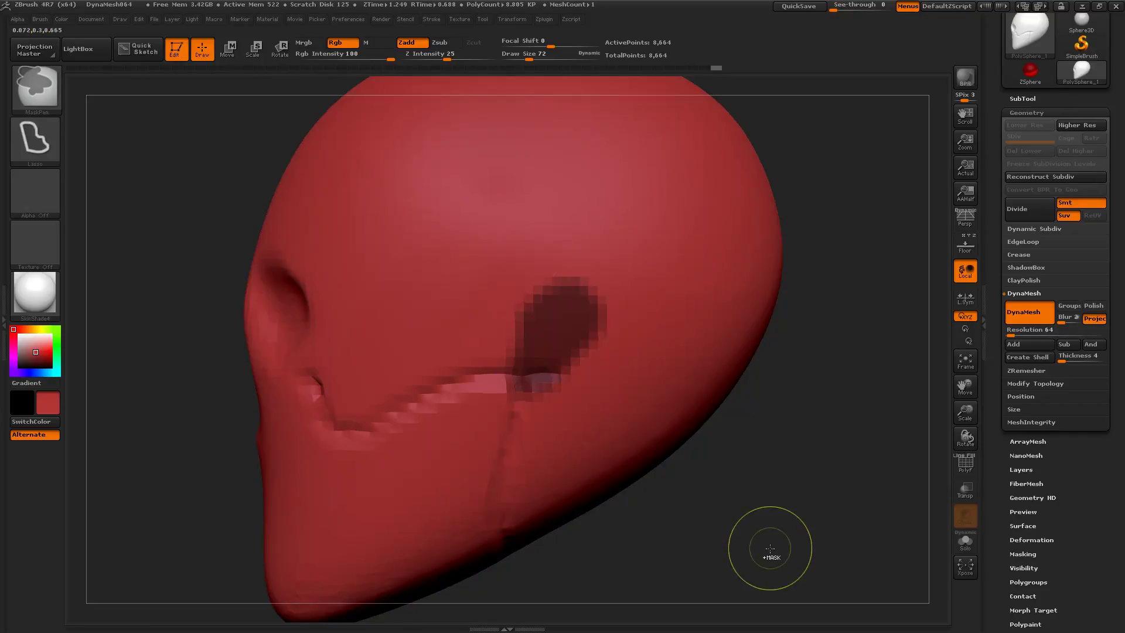
pyautogui.moveTo(746, 536)
pyautogui.keyDown('alt'); pyautogui.mouseDown()
pyautogui.moveTo(754, 510)
pyautogui.moveTo(728, 475)
pyautogui.moveTo(731, 490)
pyautogui.moveTo(773, 498)
pyautogui.moveTo(714, 507)
pyautogui.moveTo(706, 381)
pyautogui.mouseUp(); pyautogui.keyUp('alt')
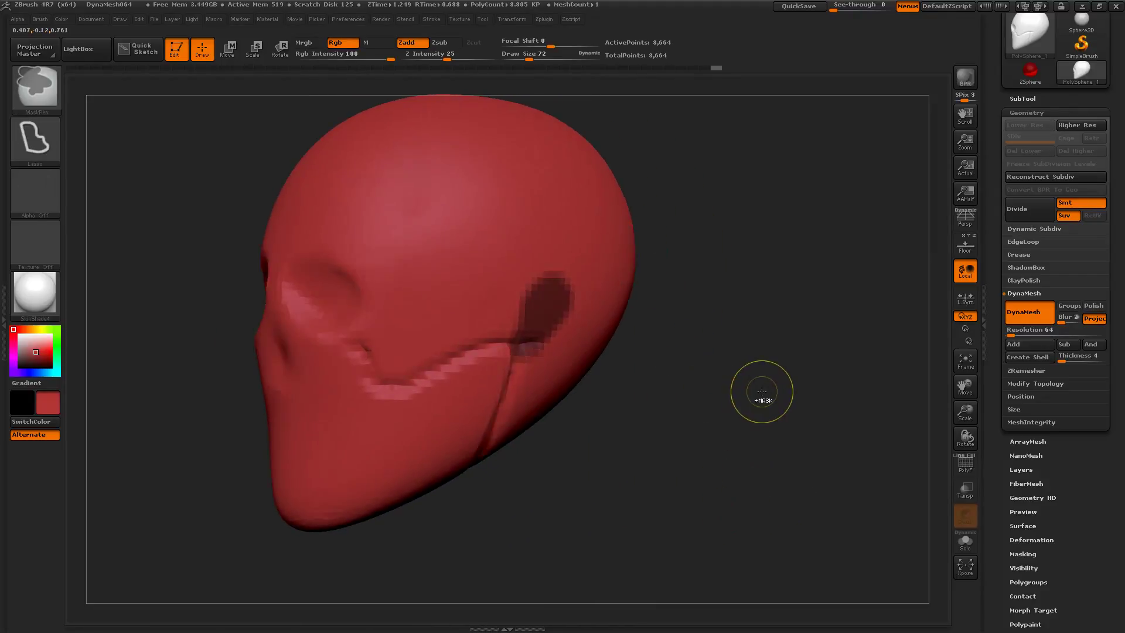
pyautogui.keyDown('ctrl'); pyautogui.click(761, 392); pyautogui.keyUp('ctrl')
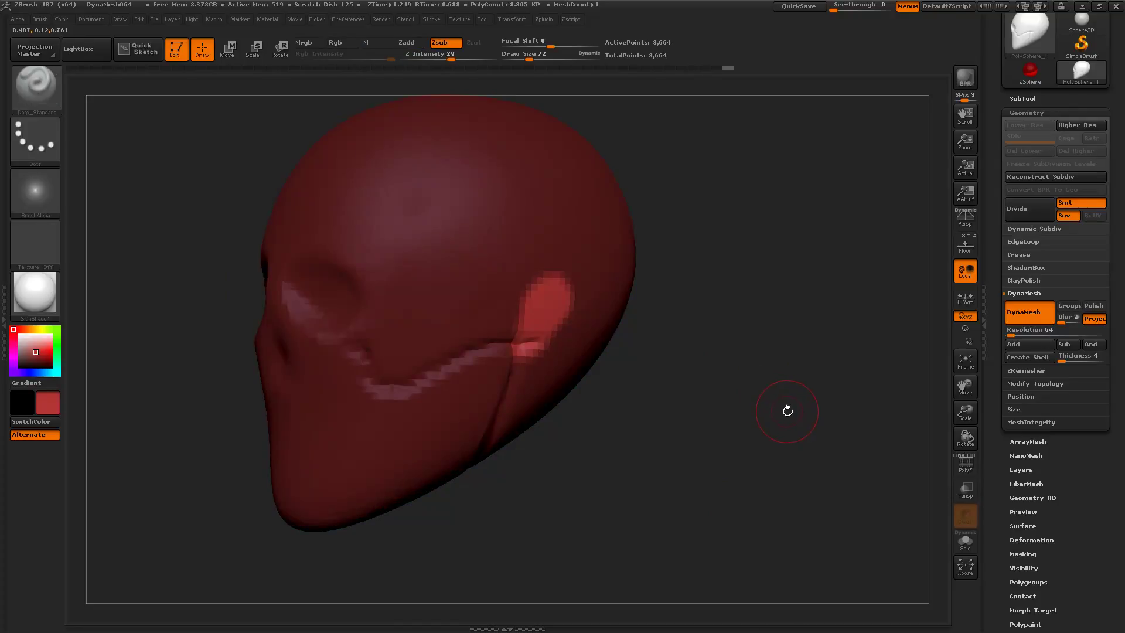
pyautogui.keyDown('ctrl'); pyautogui.click(787, 410); pyautogui.keyUp('ctrl')
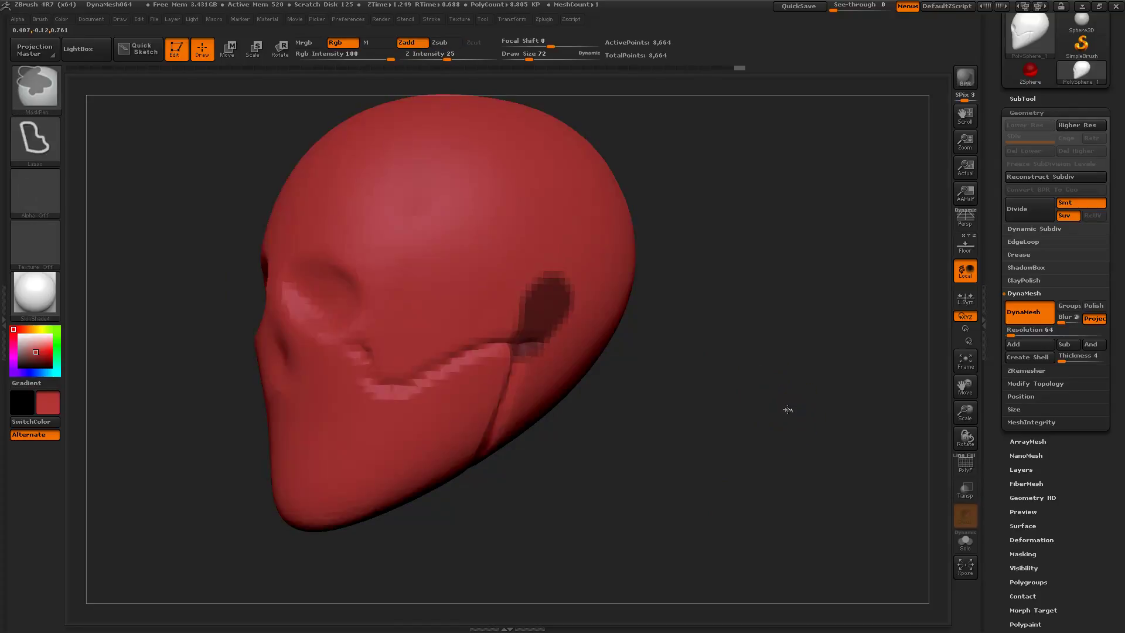
pyautogui.keyDown('ctrl'); pyautogui.click(786, 410); pyautogui.keyUp('ctrl')
pyautogui.keyDown('ctrl'); pyautogui.click(781, 410); pyautogui.keyUp('ctrl')
pyautogui.keyDown('ctrl'); pyautogui.click(782, 409); pyautogui.keyUp('ctrl')
pyautogui.keyDown('ctrl'); pyautogui.click(784, 409); pyautogui.keyUp('ctrl')
pyautogui.keyDown('ctrl'); pyautogui.click(784, 410); pyautogui.keyUp('ctrl')
# Pull the unmasked ear areas outward from both sides of the head with the Move brush at draw size 297.
pyautogui.moveTo(783, 409)
pyautogui.mouseDown()
pyautogui.moveTo(804, 414)
pyautogui.moveTo(762, 416)
pyautogui.mouseUp()
pyautogui.press('b')
pyautogui.press('m')
pyautogui.press('v')
pyautogui.press('s')
pyautogui.moveTo(573, 346); pyautogui.dragTo(603, 345)
pyautogui.moveTo(713, 360); pyautogui.dragTo(528, 358)
pyautogui.moveTo(500, 316)
pyautogui.mouseDown()
pyautogui.moveTo(477, 296)
pyautogui.moveTo(455, 300)
pyautogui.mouseUp()
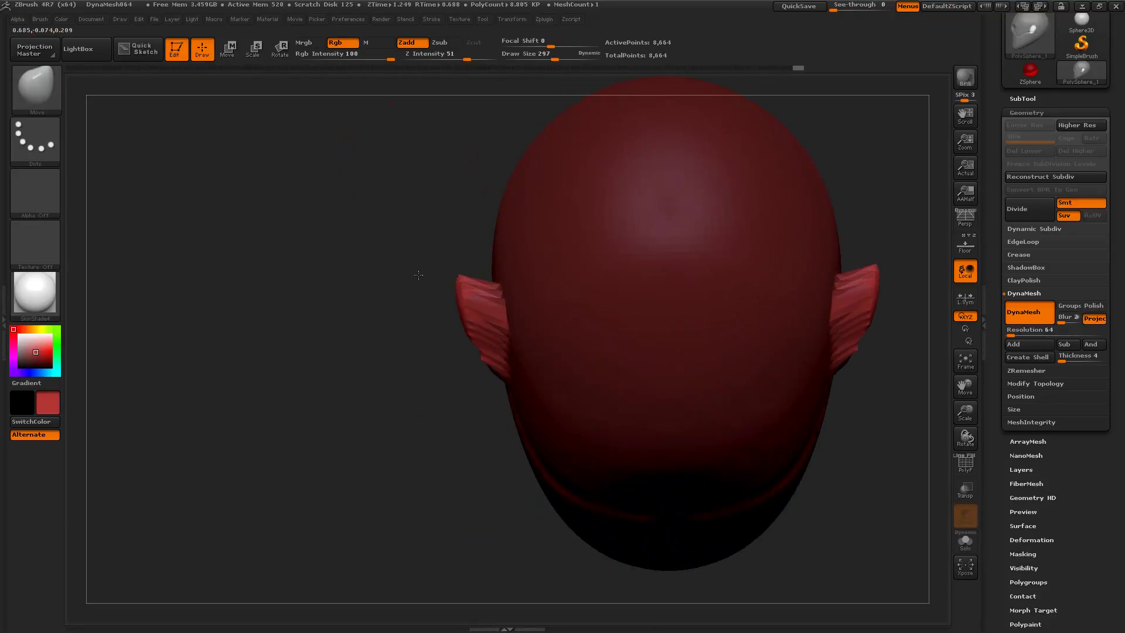
# Shape the ear's upper edge, rear edge and lobe with the Move brush at draw size 238, flaring the upper tip outward.
pyautogui.moveTo(389, 452); pyautogui.dragTo(492, 429)
pyautogui.moveTo(483, 316)
pyautogui.mouseDown()
pyautogui.moveTo(509, 323)
pyautogui.moveTo(517, 311)
pyautogui.moveTo(491, 249)
pyautogui.mouseUp()
pyautogui.press('s')
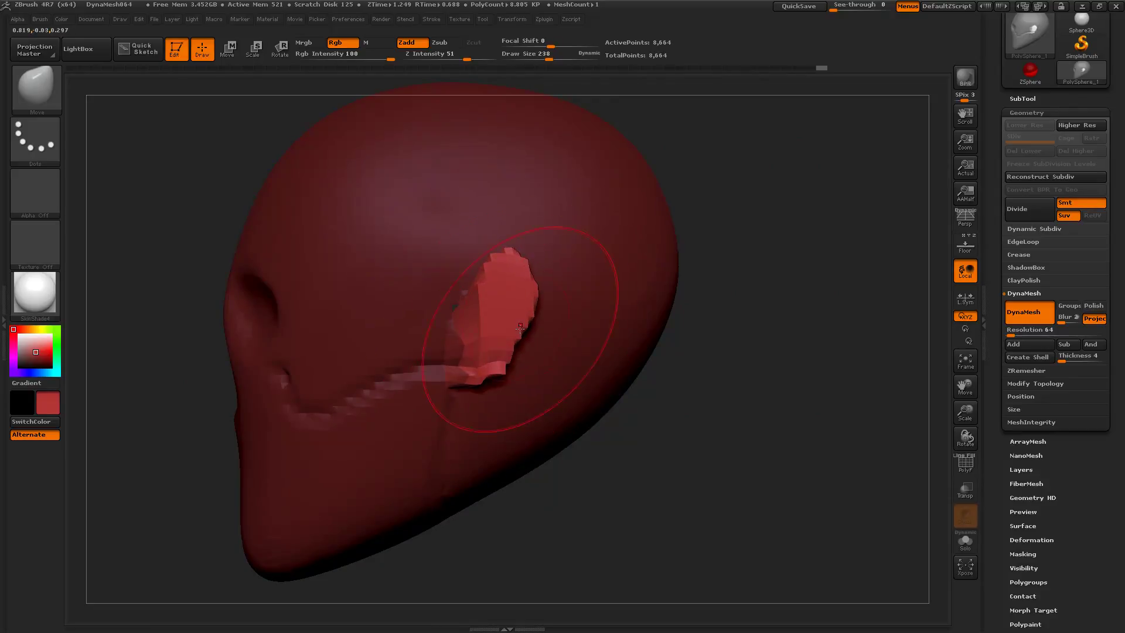
pyautogui.moveTo(519, 320); pyautogui.dragTo(533, 322)
pyautogui.moveTo(502, 373); pyautogui.dragTo(494, 395)
pyautogui.moveTo(537, 330); pyautogui.dragTo(547, 335)
pyautogui.moveTo(523, 280); pyautogui.dragTo(531, 274)
pyautogui.moveTo(777, 485); pyautogui.dragTo(721, 485)
pyautogui.moveTo(491, 347); pyautogui.dragTo(472, 362)
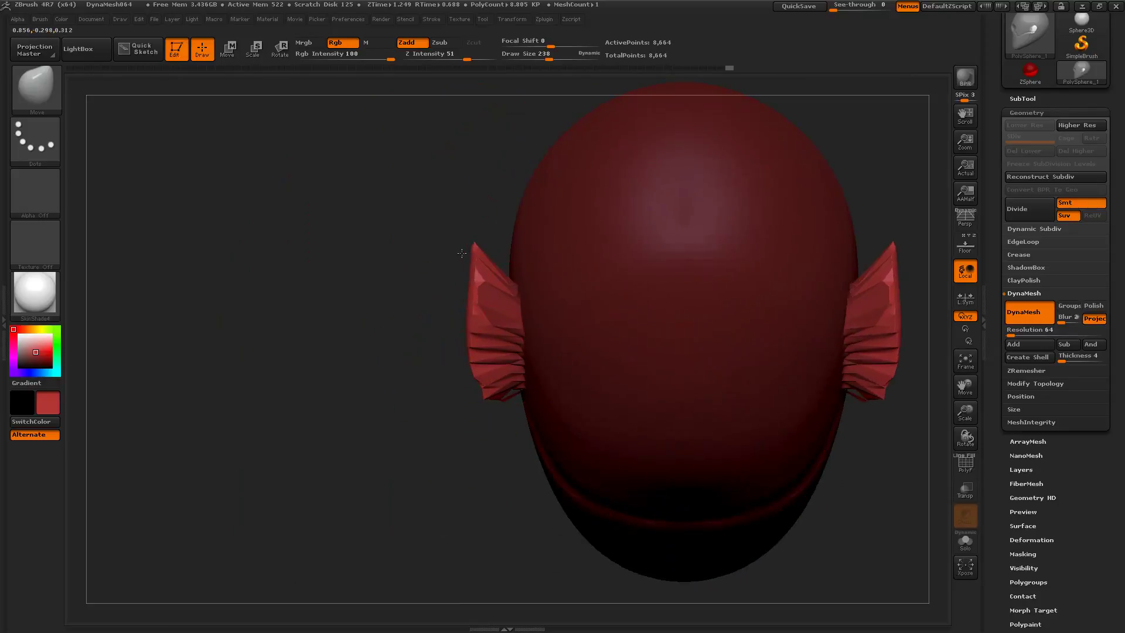
pyautogui.moveTo(472, 263); pyautogui.dragTo(452, 247)
# Clear the mask, remesh the head with DynaMesh and smooth the jagged ear surfaces.
pyautogui.moveTo(352, 440)
pyautogui.keyDown('ctrl'); pyautogui.mouseDown()
pyautogui.moveTo(364, 496)
pyautogui.moveTo(546, 486)
pyautogui.mouseUp(); pyautogui.keyUp('ctrl')
pyautogui.moveTo(428, 369)
pyautogui.keyDown('shift'); pyautogui.mouseDown()
pyautogui.moveTo(438, 392)
pyautogui.moveTo(432, 322)
pyautogui.moveTo(446, 264)
pyautogui.mouseUp(); pyautogui.keyUp('shift')
pyautogui.moveTo(631, 380); pyautogui.dragTo(506, 354)
pyautogui.moveTo(360, 483); pyautogui.dragTo(704, 473)
# Refine the ear's rounded outline with the Move brush at draw size 105 and smooth the lower end of the lobe.
pyautogui.keyDown('alt'); pyautogui.moveTo(731, 325); pyautogui.dragTo(807, 336); pyautogui.keyUp('alt')
pyautogui.press('s')
pyautogui.moveTo(527, 318); pyautogui.dragTo(512, 317)
pyautogui.moveTo(505, 311); pyautogui.dragTo(483, 303)
pyautogui.moveTo(551, 310); pyautogui.dragTo(567, 316)
pyautogui.moveTo(557, 357); pyautogui.dragTo(562, 367)
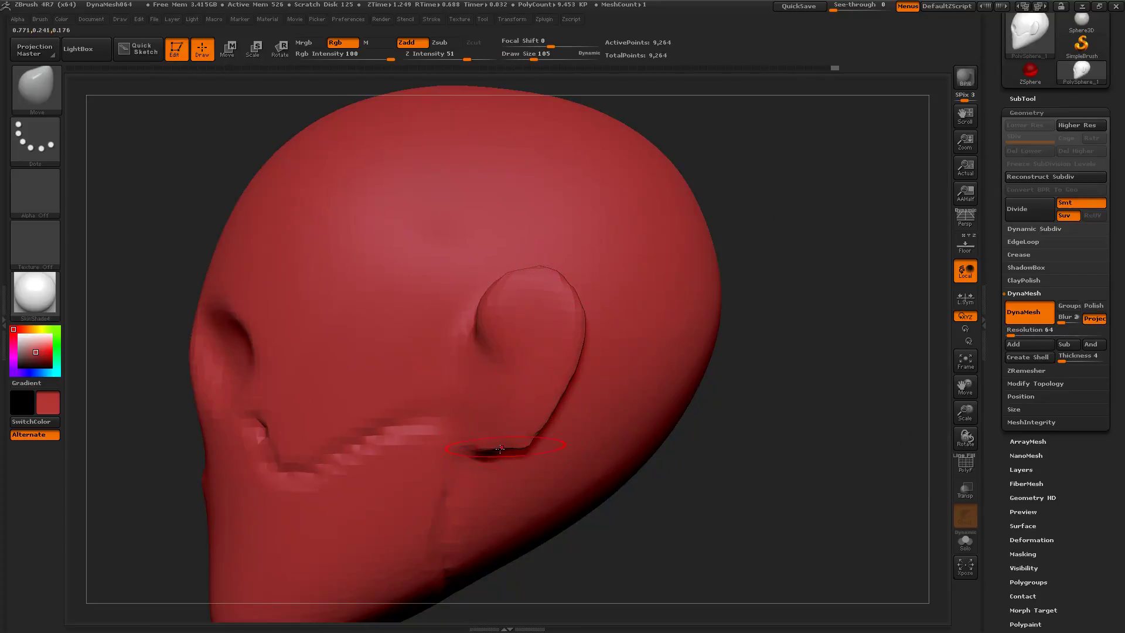
pyautogui.moveTo(526, 444); pyautogui.dragTo(515, 437)
pyautogui.keyDown('shift'); pyautogui.moveTo(522, 433); pyautogui.dragTo(496, 446); pyautogui.keyUp('shift')
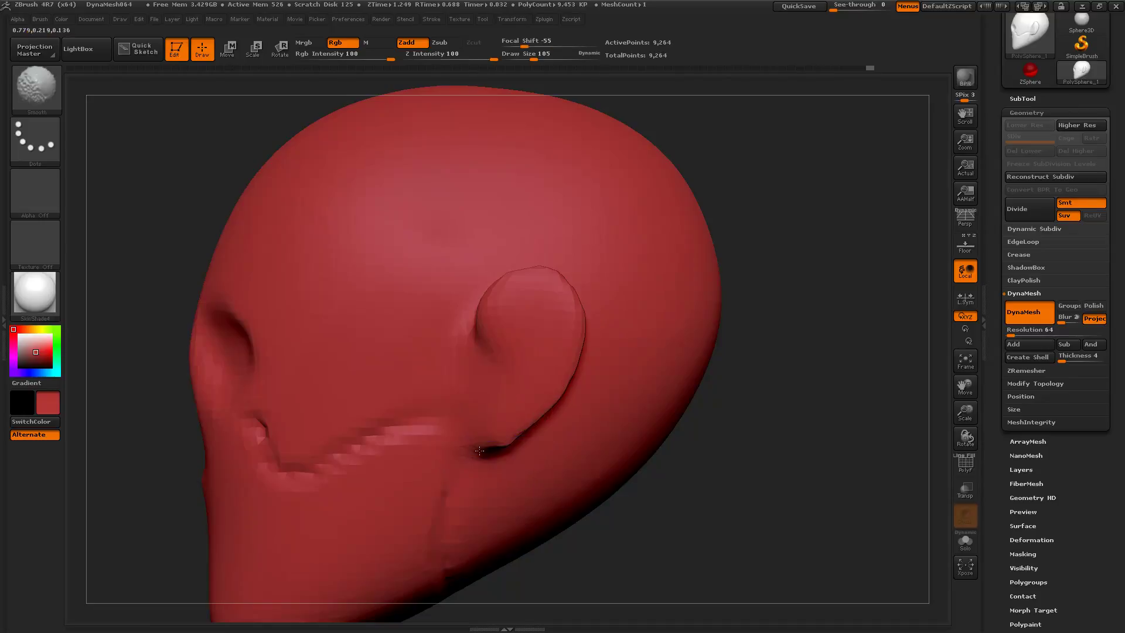
# Switch to the browser and study the ear anatomy reference images, including the labelled structures diagram.
pyautogui.hotkey('alt', 'Tab')
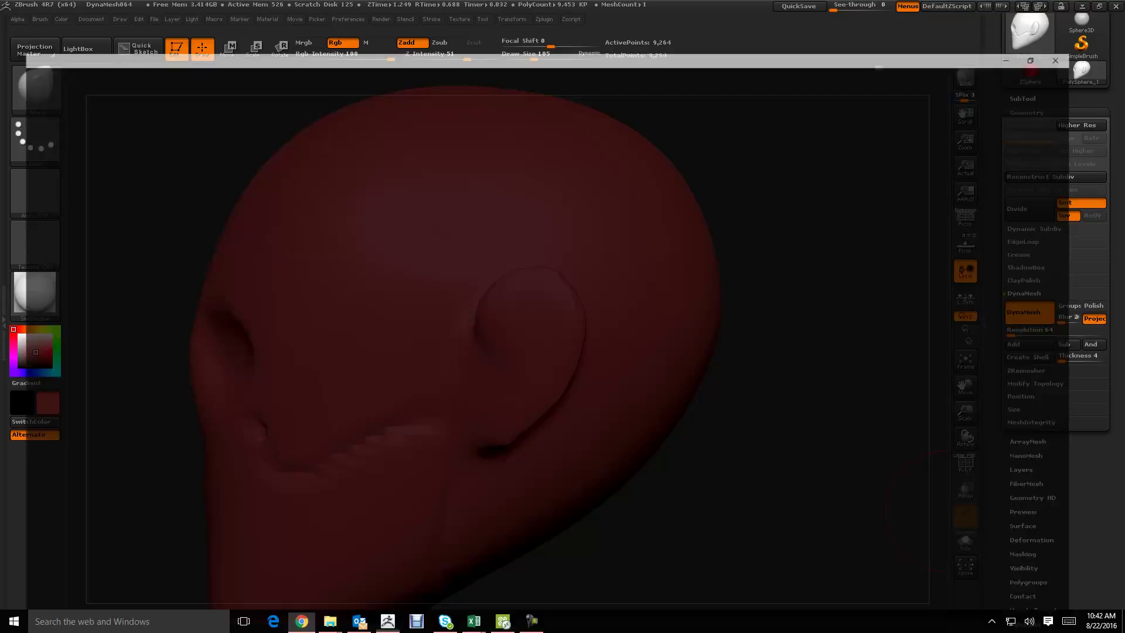
pyautogui.click(177, 8)
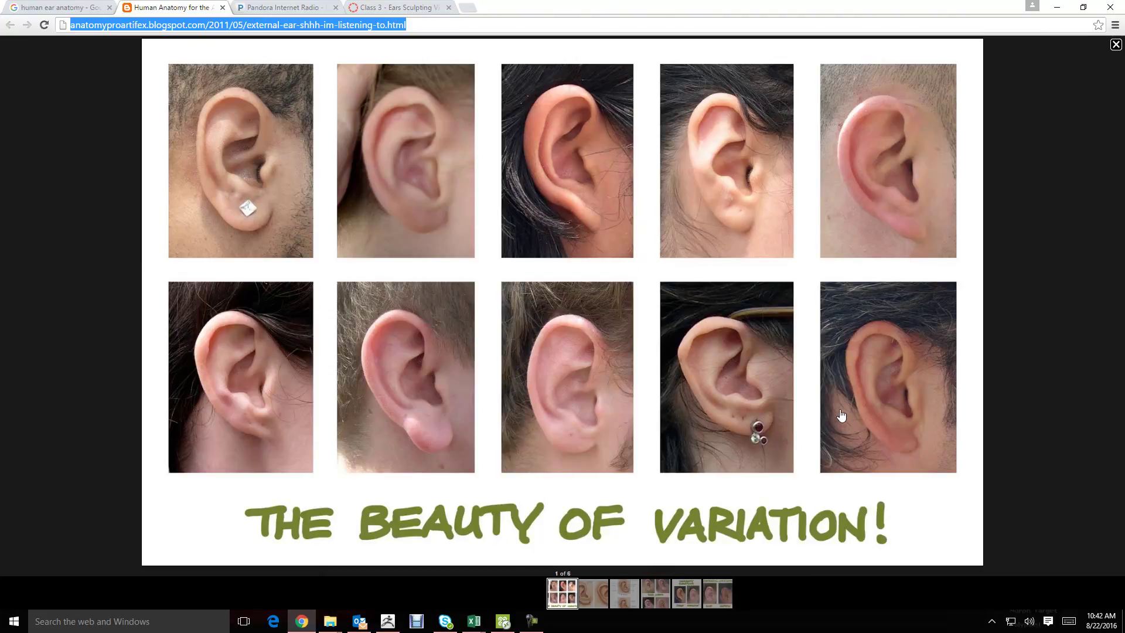
pyautogui.click(825, 349)
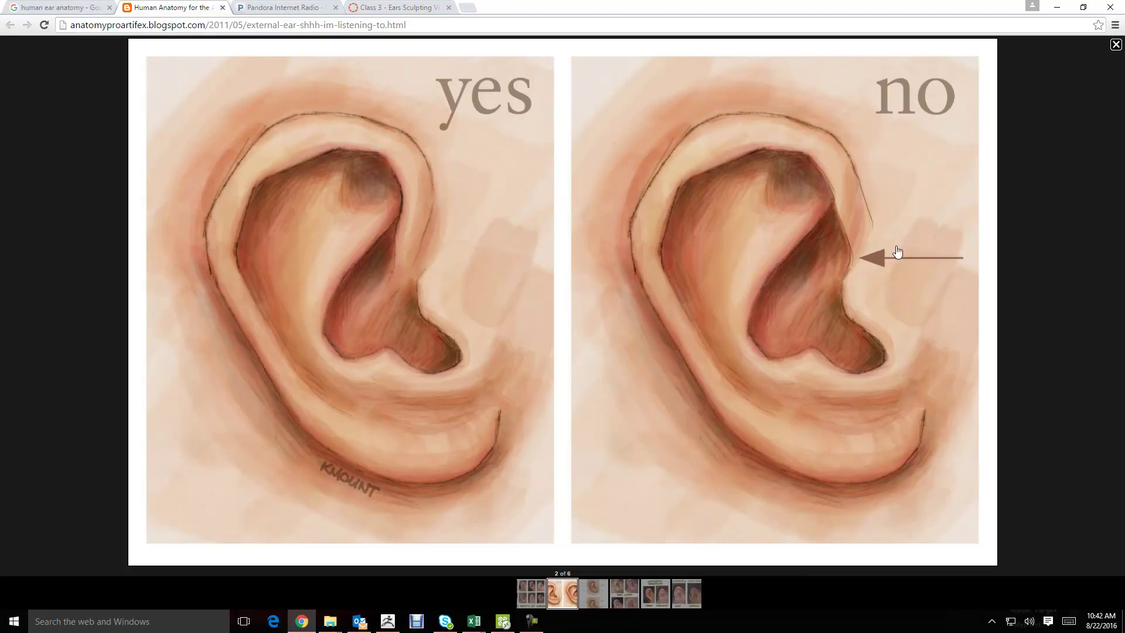
pyautogui.click(819, 362)
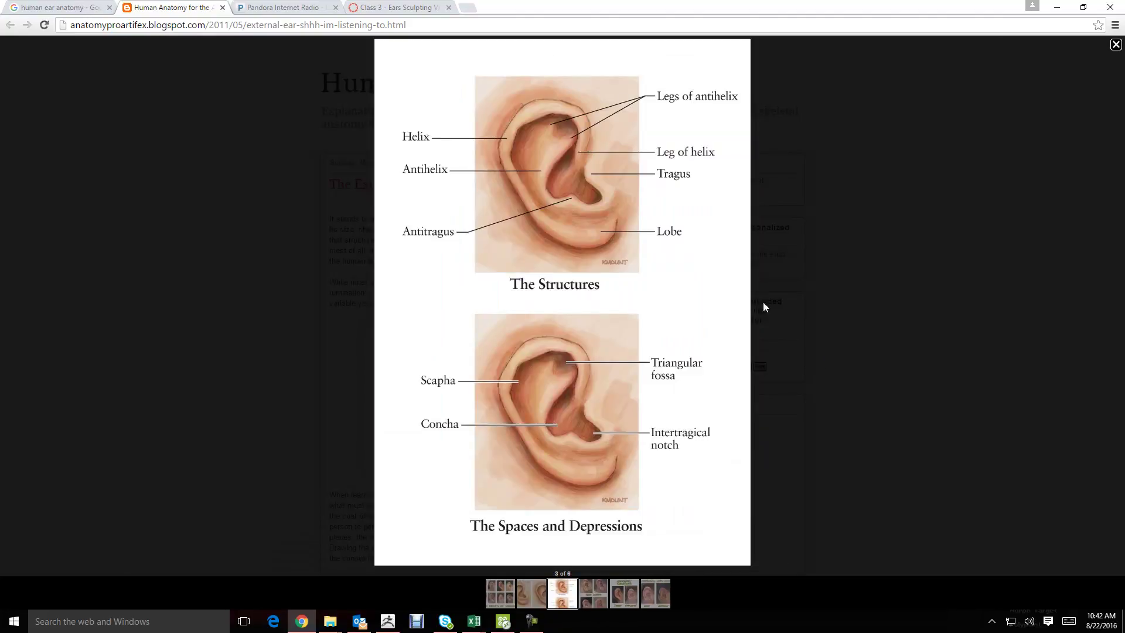
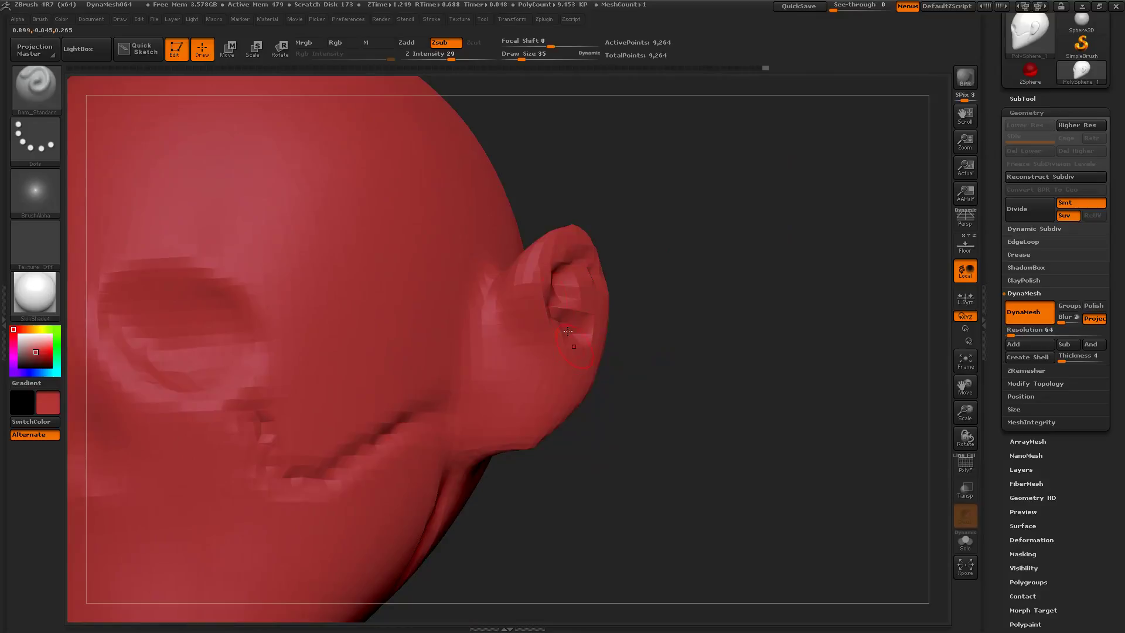
# Set the DynaMesh resolution to 128 and remesh the head.
pyautogui.moveTo(703, 440); pyautogui.dragTo(814, 452)
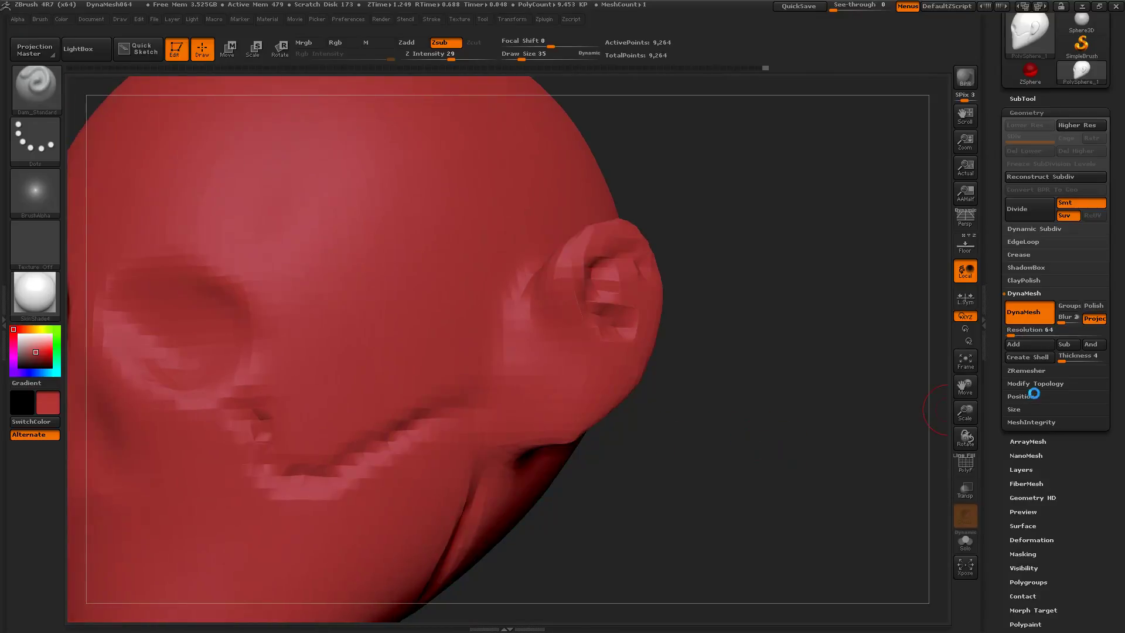
pyautogui.click(1022, 332)
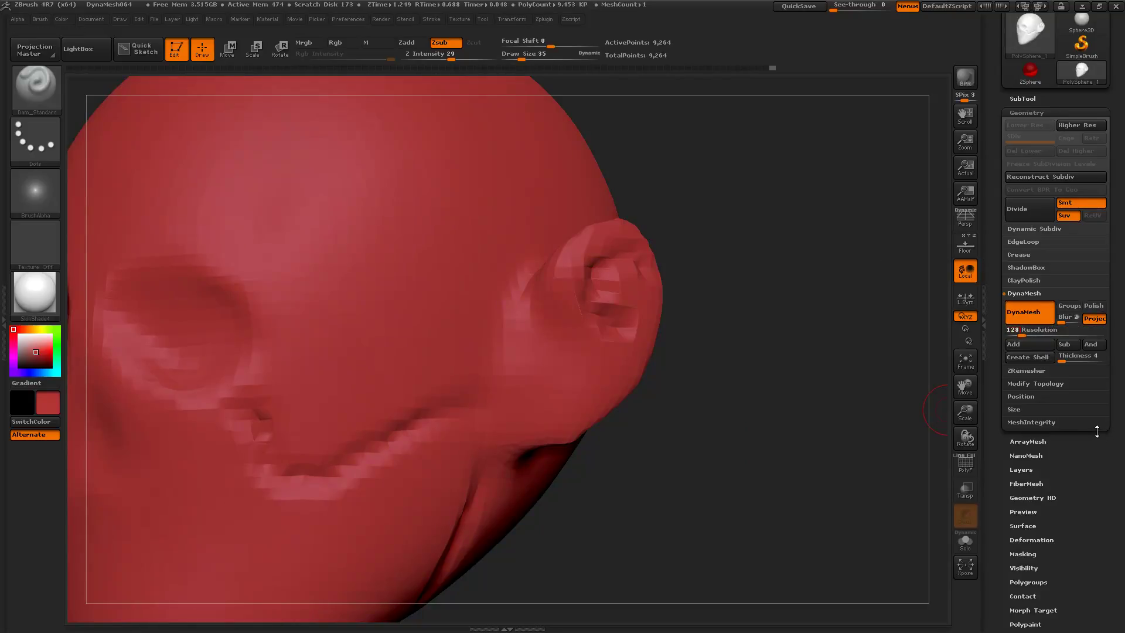
pyautogui.keyDown('ctrl'); pyautogui.moveTo(778, 394); pyautogui.dragTo(787, 422); pyautogui.keyUp('ctrl')
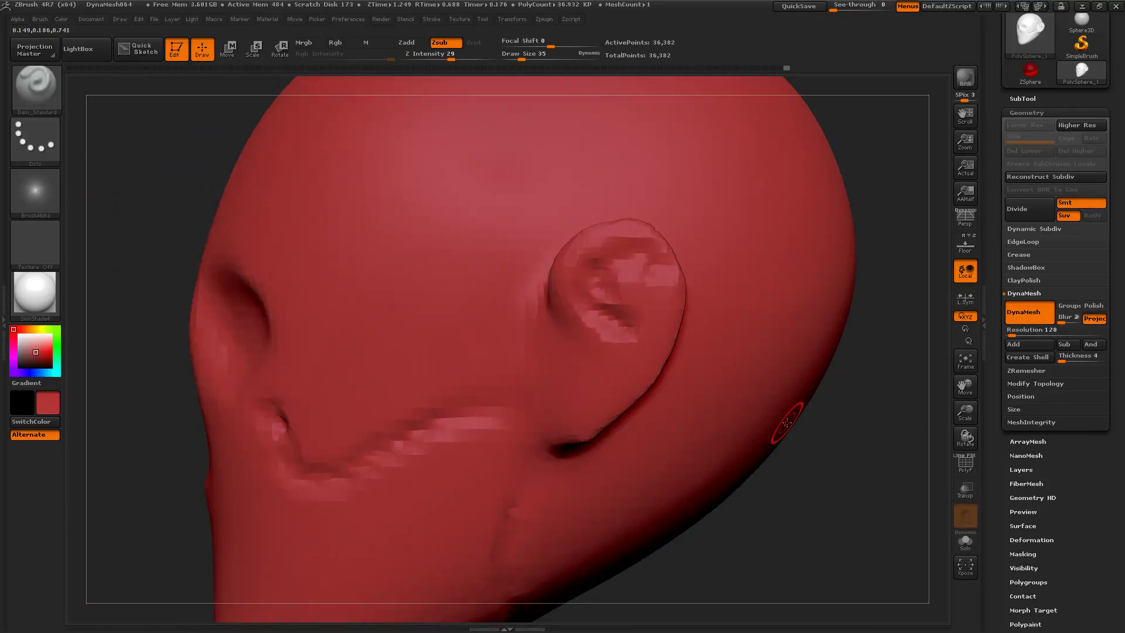
# Build up the ear's outer rim, inner folds and lobe with the ClayBuildup brush at draw size 35.
pyautogui.press('b')
pyautogui.press('c')
pyautogui.press('b')
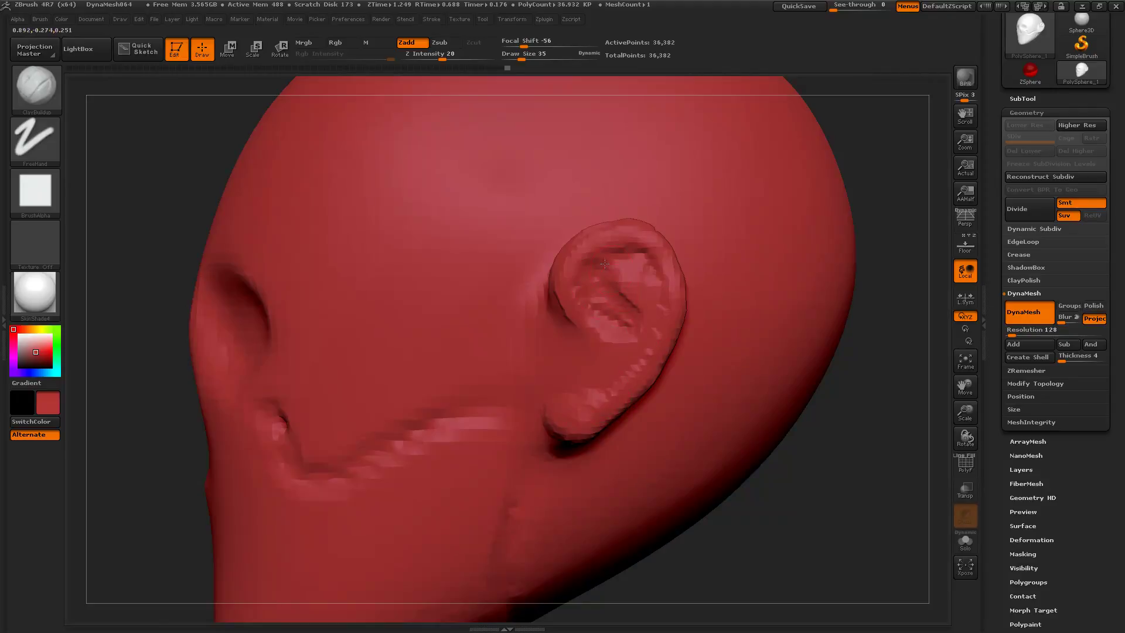
pyautogui.moveTo(605, 310)
pyautogui.mouseDown()
pyautogui.moveTo(599, 302)
pyautogui.moveTo(631, 322)
pyautogui.mouseUp()
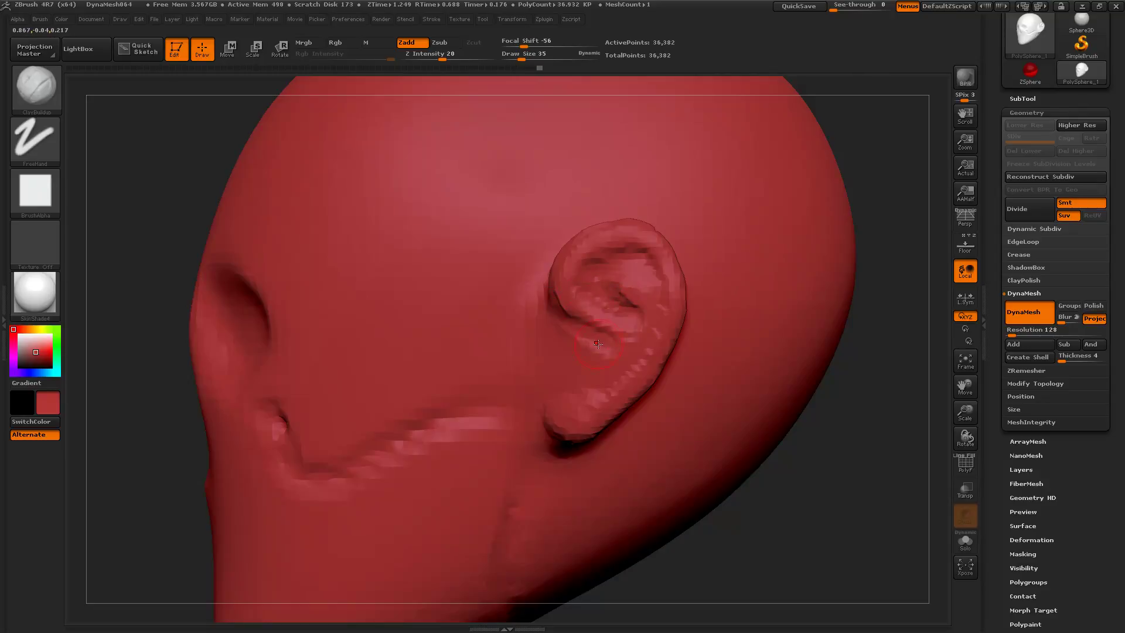
pyautogui.moveTo(582, 352)
pyautogui.mouseDown()
pyautogui.moveTo(586, 369)
pyautogui.moveTo(582, 346)
pyautogui.moveTo(631, 347)
pyautogui.mouseUp()
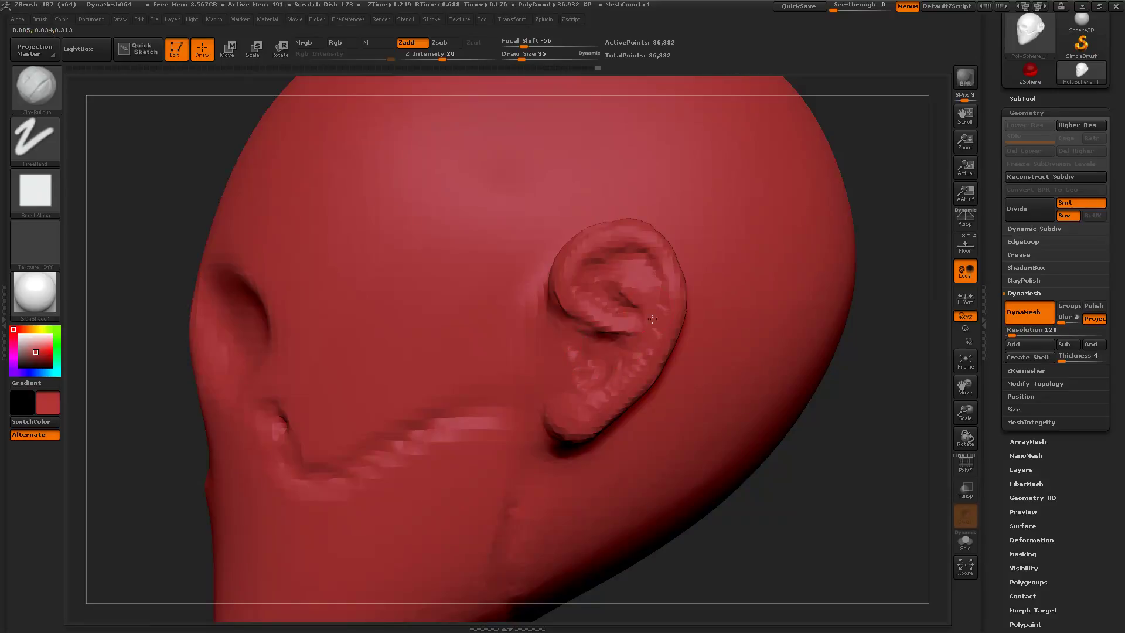
pyautogui.moveTo(640, 290)
pyautogui.mouseDown()
pyautogui.moveTo(606, 278)
pyautogui.moveTo(639, 271)
pyautogui.moveTo(647, 327)
pyautogui.moveTo(631, 316)
pyautogui.moveTo(640, 284)
pyautogui.mouseUp()
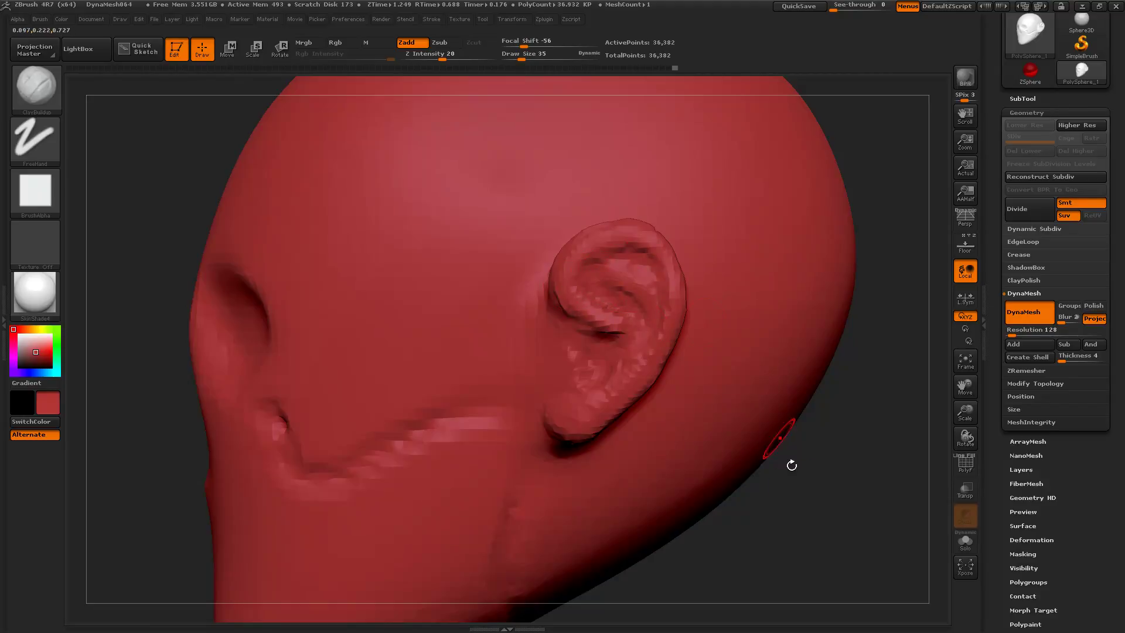
# Remesh the head with DynaMesh and check the ears from the front and the side.
pyautogui.moveTo(851, 544)
pyautogui.keyDown('alt'); pyautogui.mouseDown()
pyautogui.moveTo(837, 477)
pyautogui.moveTo(849, 480)
pyautogui.moveTo(745, 492)
pyautogui.moveTo(859, 487)
pyautogui.moveTo(835, 486)
pyautogui.mouseUp(); pyautogui.keyUp('alt')
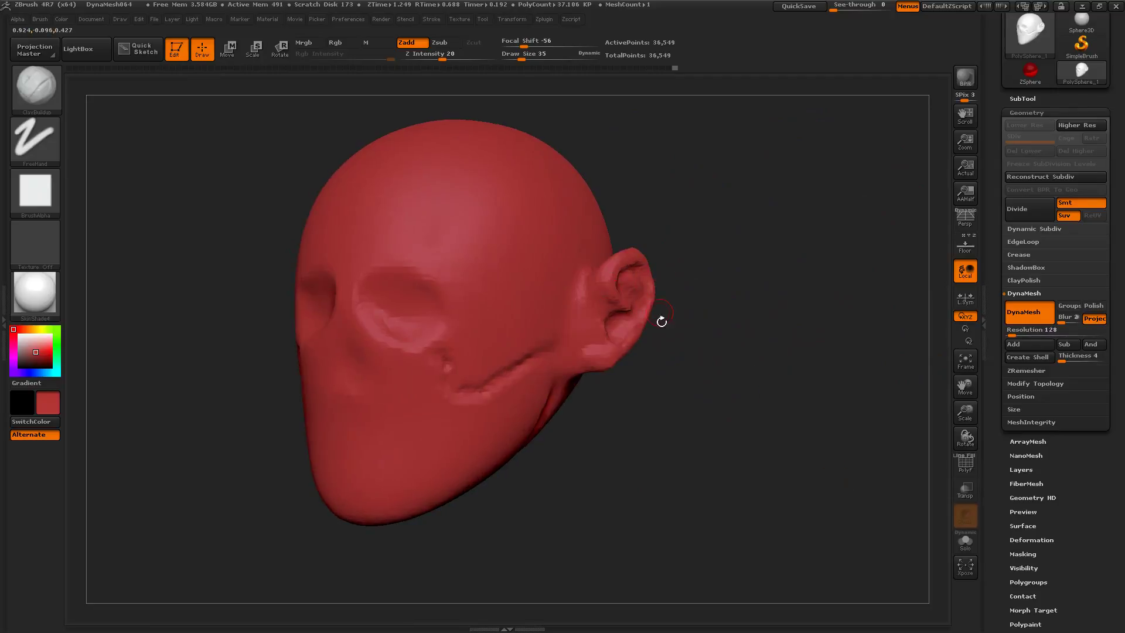
pyautogui.moveTo(749, 414); pyautogui.dragTo(774, 411)
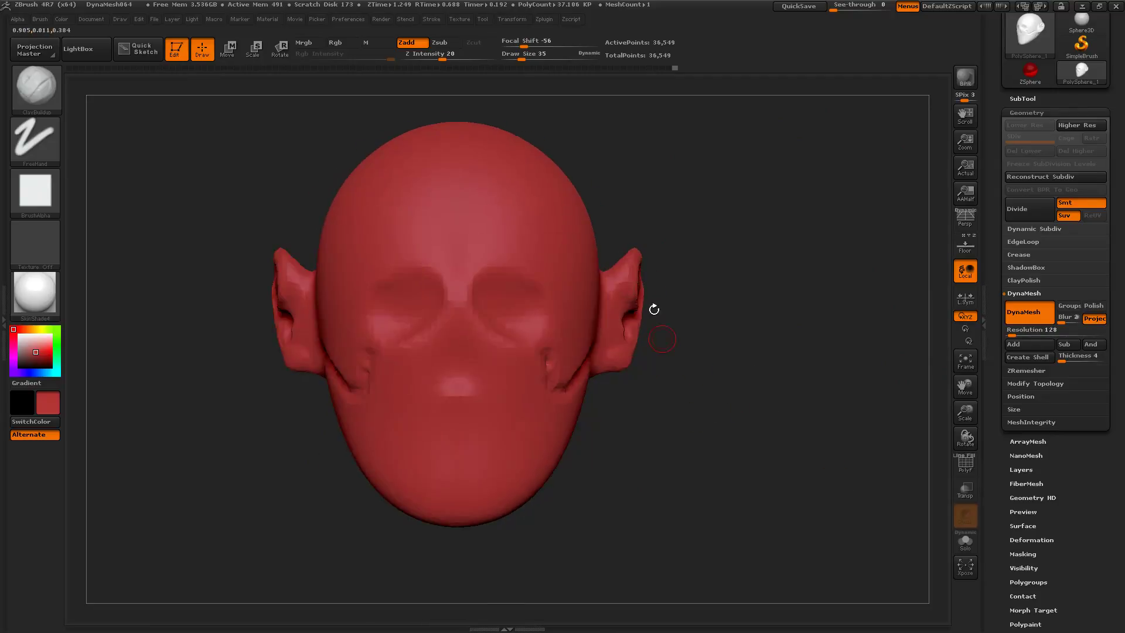
pyautogui.moveTo(693, 507); pyautogui.dragTo(775, 469)
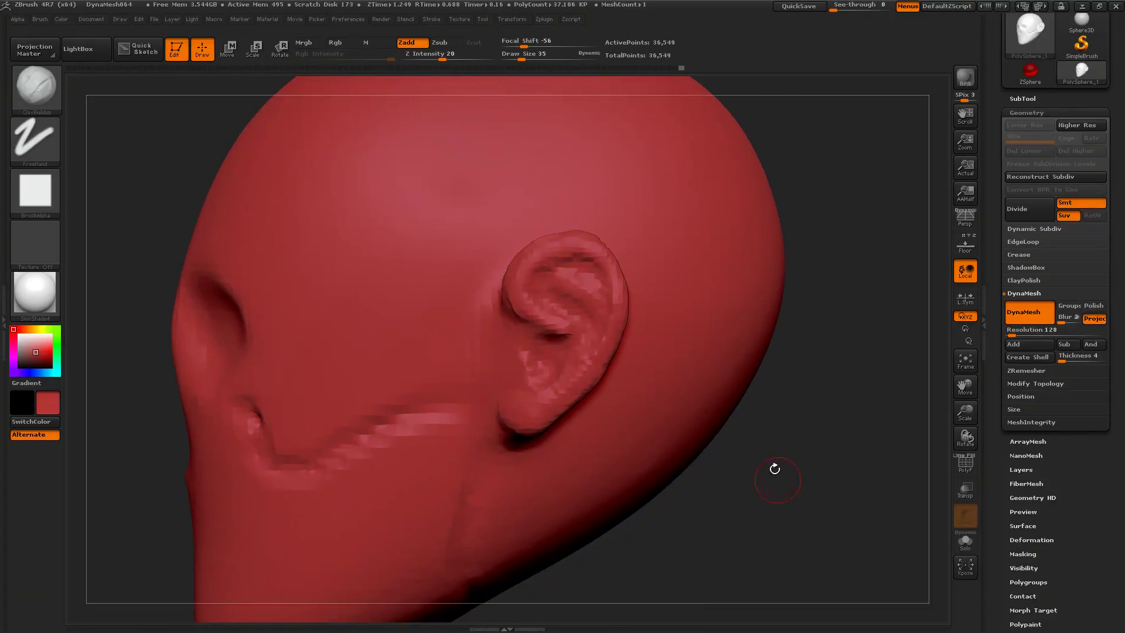
# Set the Smooth brush to Z Intensity 16 and draw size 86, and soften the ear's folds and front edge.
pyautogui.press('shift')
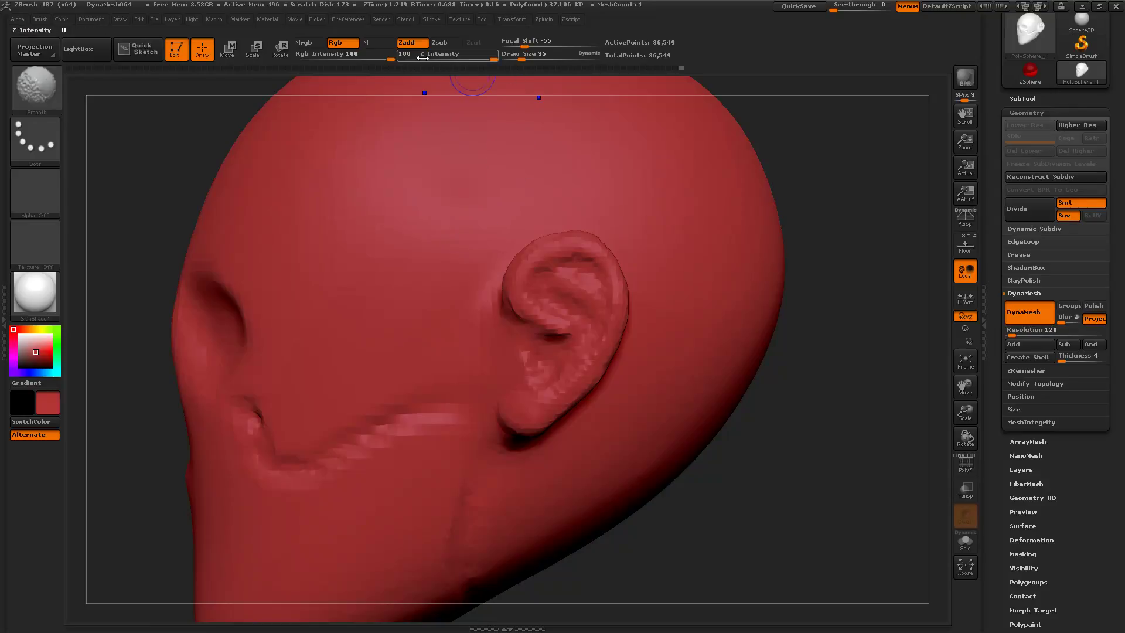
pyautogui.click(485, 60)
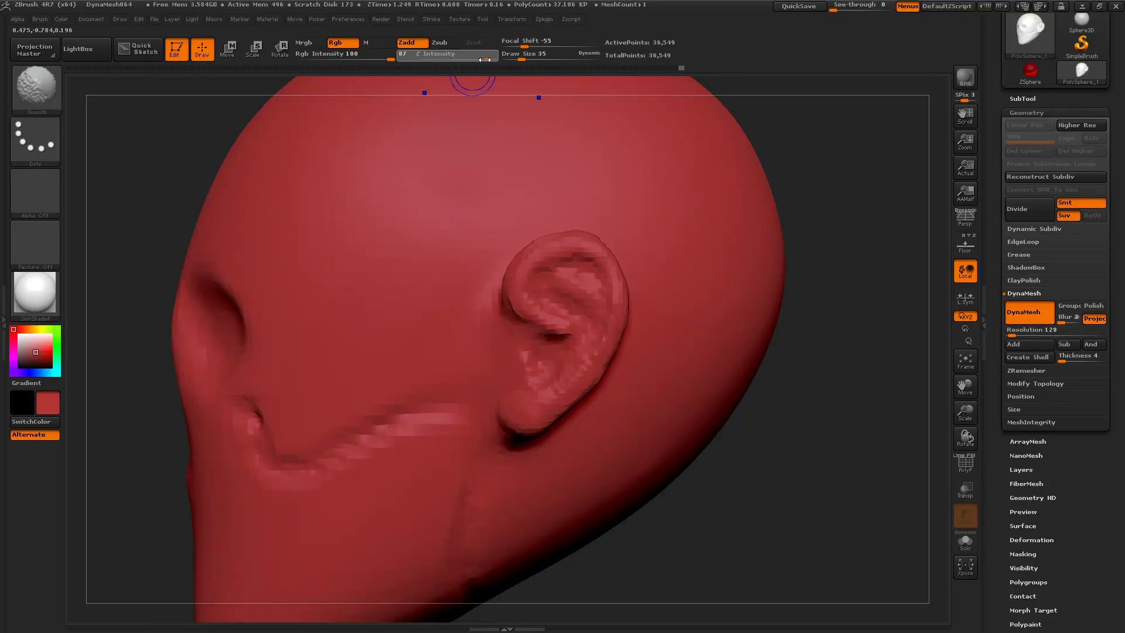
pyautogui.press('s')
pyautogui.moveTo(574, 304)
pyautogui.mouseDown()
pyautogui.moveTo(587, 277)
pyautogui.moveTo(563, 316)
pyautogui.moveTo(589, 337)
pyautogui.mouseUp()
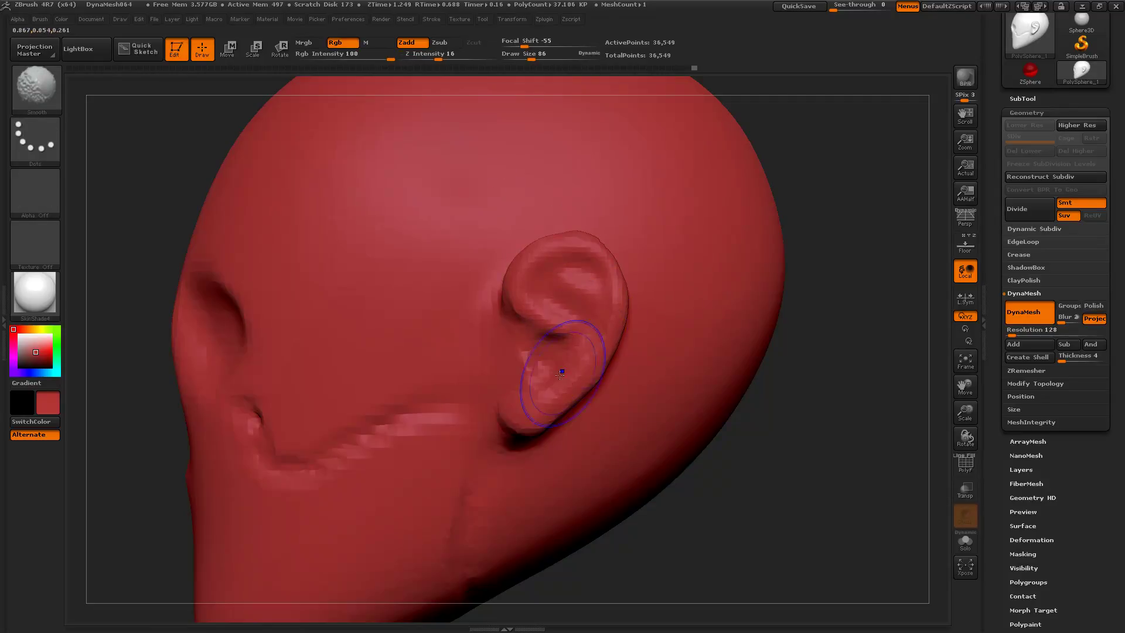
pyautogui.keyDown('shift'); pyautogui.moveTo(479, 273); pyautogui.dragTo(506, 392); pyautogui.keyUp('shift')
# Adjust the ear's profile and its attachment to the head from several angles with the Move brush.
pyautogui.press('b')
pyautogui.press('c')
pyautogui.press('b')
pyautogui.moveTo(813, 521)
pyautogui.mouseDown()
pyautogui.moveTo(875, 516)
pyautogui.moveTo(792, 490)
pyautogui.moveTo(726, 359)
pyautogui.mouseUp()
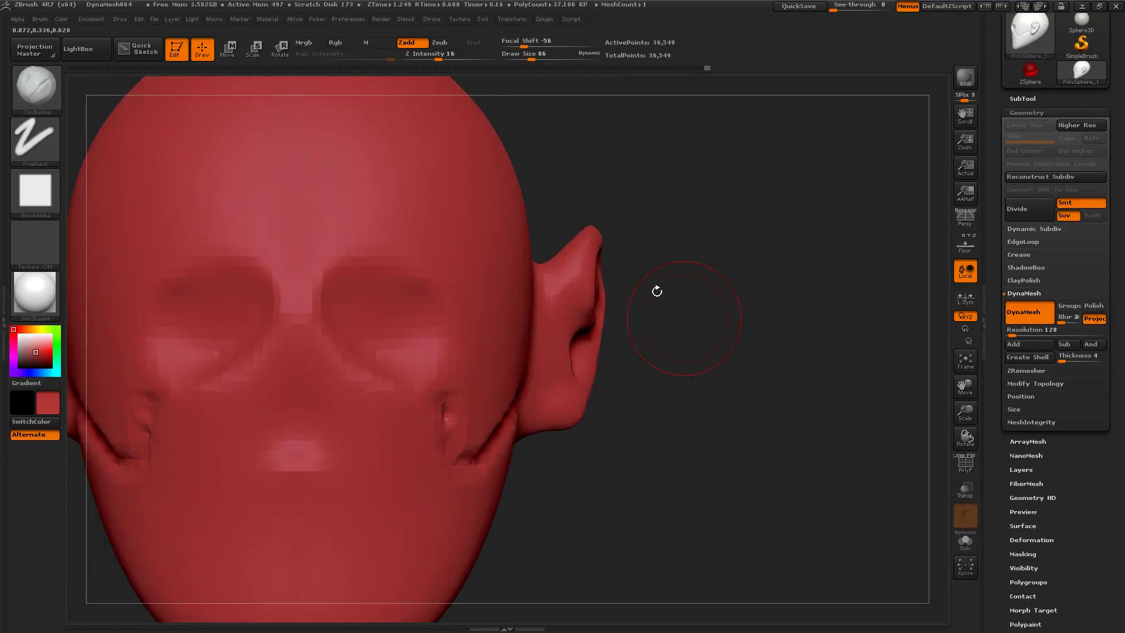
pyautogui.press('b')
pyautogui.press('m')
pyautogui.press('v')
pyautogui.press('s')
pyautogui.moveTo(592, 352)
pyautogui.mouseDown()
pyautogui.moveTo(711, 356)
pyautogui.moveTo(739, 336)
pyautogui.moveTo(706, 333)
pyautogui.mouseUp()
pyautogui.moveTo(589, 332)
pyautogui.mouseDown()
pyautogui.moveTo(577, 331)
pyautogui.moveTo(580, 290)
pyautogui.moveTo(568, 296)
pyautogui.mouseUp()
pyautogui.moveTo(614, 380); pyautogui.dragTo(578, 377)
pyautogui.moveTo(803, 381)
pyautogui.mouseDown()
pyautogui.moveTo(666, 404)
pyautogui.moveTo(741, 394)
pyautogui.moveTo(705, 345)
pyautogui.moveTo(676, 402)
pyautogui.moveTo(756, 371)
pyautogui.moveTo(743, 377)
pyautogui.moveTo(759, 394)
pyautogui.moveTo(786, 385)
pyautogui.moveTo(742, 383)
pyautogui.moveTo(757, 380)
pyautogui.mouseUp()
# Mask the ears and invert the mask to protect the rest of the head.
pyautogui.press('ctrl')
pyautogui.press('s')
pyautogui.moveTo(679, 303); pyautogui.dragTo(668, 303)
pyautogui.moveTo(658, 348)
pyautogui.keyDown('ctrl'); pyautogui.mouseDown()
pyautogui.moveTo(640, 247)
pyautogui.moveTo(597, 252)
pyautogui.moveTo(565, 311)
pyautogui.moveTo(564, 358)
pyautogui.moveTo(586, 425)
pyautogui.moveTo(703, 468)
pyautogui.moveTo(709, 375)
pyautogui.mouseUp(); pyautogui.keyUp('ctrl')
pyautogui.moveTo(802, 477)
pyautogui.mouseDown()
pyautogui.moveTo(739, 498)
pyautogui.moveTo(721, 375)
pyautogui.moveTo(627, 252)
pyautogui.moveTo(662, 403)
pyautogui.moveTo(686, 405)
pyautogui.mouseUp()
pyautogui.moveTo(903, 481)
pyautogui.mouseDown()
pyautogui.moveTo(867, 530)
pyautogui.moveTo(828, 545)
pyautogui.moveTo(943, 517)
pyautogui.moveTo(868, 501)
pyautogui.mouseUp()
pyautogui.keyDown('ctrl'); pyautogui.click(844, 492); pyautogui.keyUp('ctrl')
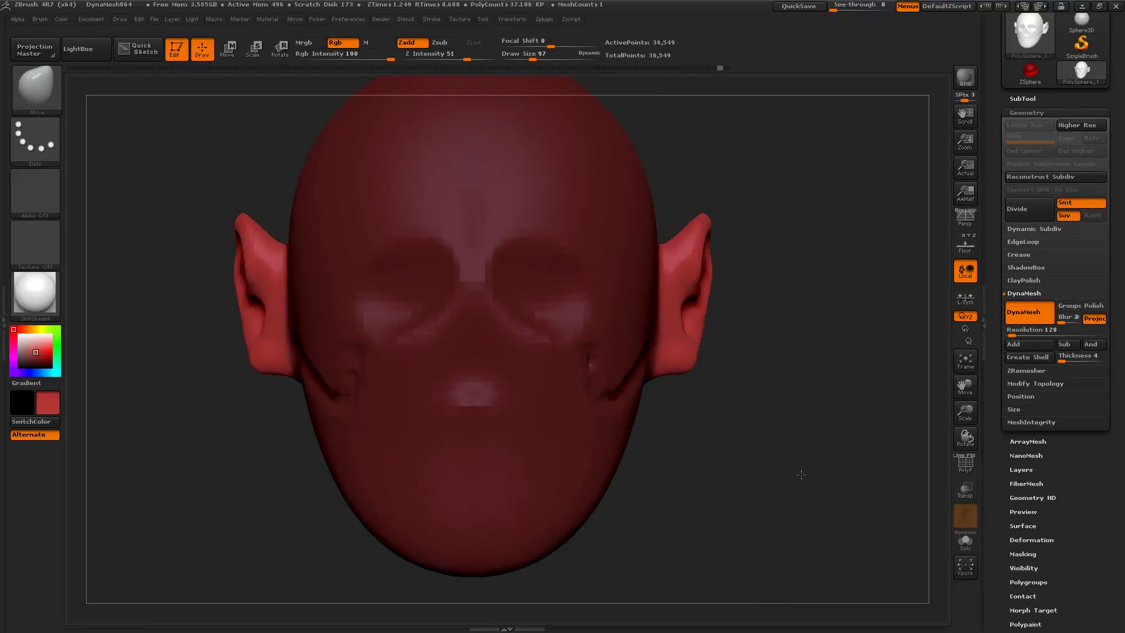
# Reposition the unmasked ears relative to the head with the Move brush at draw size 325.
pyautogui.keyDown('alt'); pyautogui.moveTo(801, 475); pyautogui.dragTo(824, 490); pyautogui.keyUp('alt')
pyautogui.press('s')
pyautogui.moveTo(700, 355)
pyautogui.mouseDown()
pyautogui.moveTo(724, 355)
pyautogui.moveTo(662, 391)
pyautogui.moveTo(684, 404)
pyautogui.mouseUp()
pyautogui.moveTo(703, 286); pyautogui.dragTo(696, 280)
pyautogui.moveTo(821, 311); pyautogui.dragTo(787, 316)
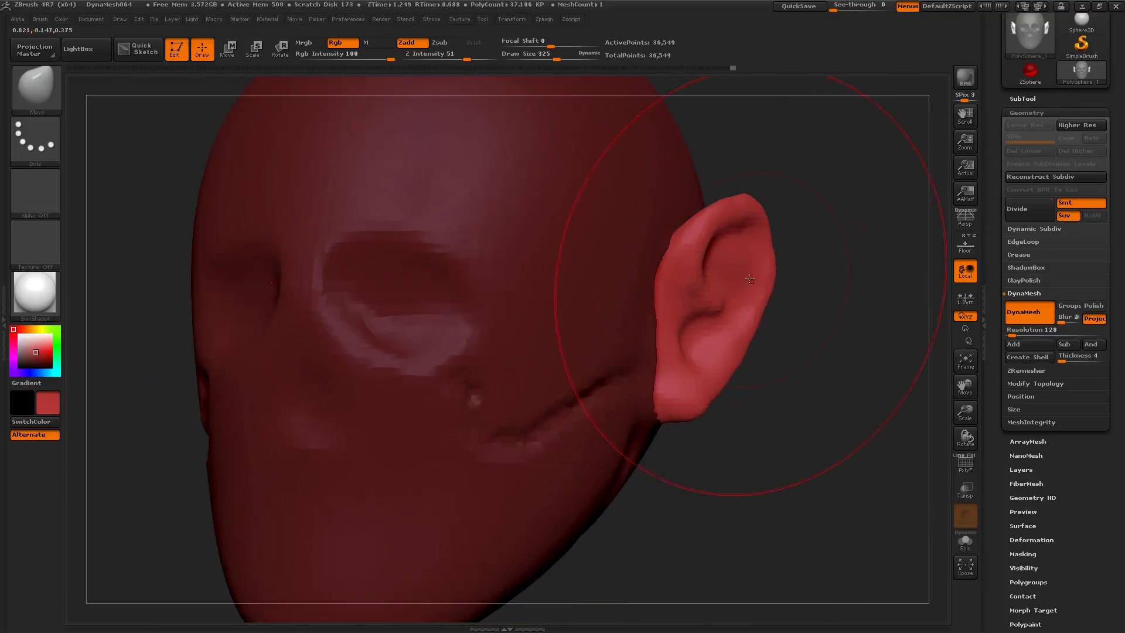
pyautogui.moveTo(750, 279); pyautogui.dragTo(762, 282)
# Adjust the ear's upper part and back from the side and rear with the Move brush.
pyautogui.moveTo(823, 331); pyautogui.dragTo(784, 338)
pyautogui.moveTo(723, 259)
pyautogui.mouseDown()
pyautogui.moveTo(708, 241)
pyautogui.moveTo(722, 249)
pyautogui.mouseUp()
pyautogui.moveTo(825, 496); pyautogui.dragTo(756, 511)
pyautogui.moveTo(729, 322); pyautogui.dragTo(710, 324)
pyautogui.press('s')
pyautogui.moveTo(722, 275)
pyautogui.mouseDown()
pyautogui.moveTo(700, 274)
pyautogui.moveTo(698, 225)
pyautogui.moveTo(753, 214)
pyautogui.moveTo(705, 210)
pyautogui.mouseUp()
# Smooth the back and outer edge of the ears, clear the mask and remesh with DynaMesh.
pyautogui.press('shift')
pyautogui.press('shift')
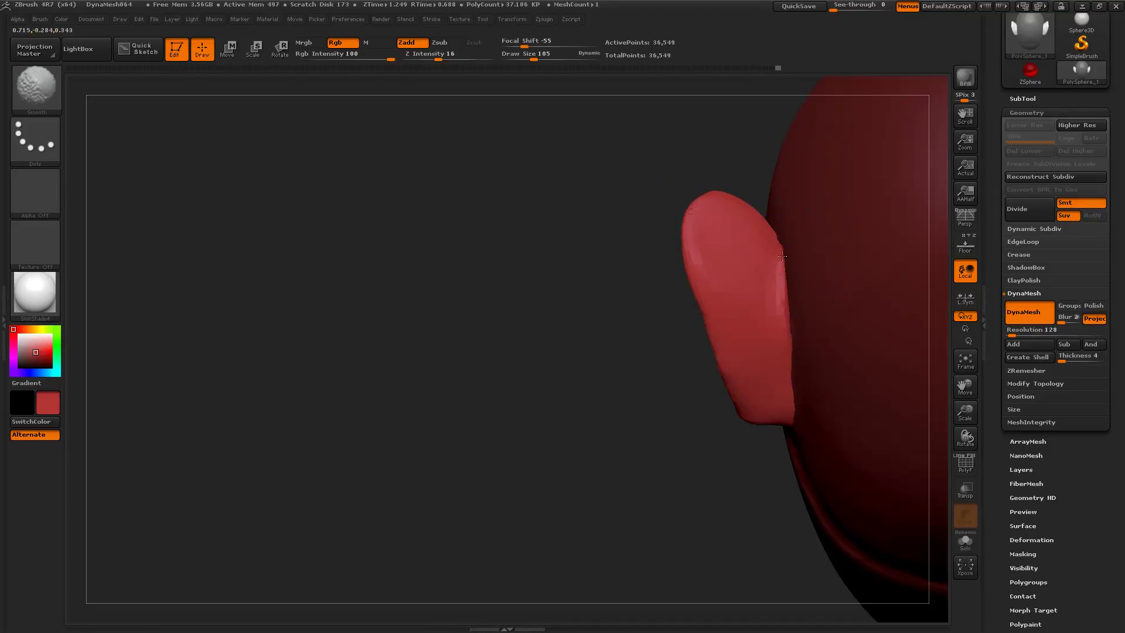
pyautogui.keyDown('shift'); pyautogui.moveTo(794, 408); pyautogui.dragTo(794, 415); pyautogui.keyUp('shift')
pyautogui.moveTo(744, 469)
pyautogui.mouseDown()
pyautogui.moveTo(833, 457)
pyautogui.moveTo(861, 433)
pyautogui.mouseUp()
pyautogui.moveTo(686, 291)
pyautogui.keyDown('shift'); pyautogui.mouseDown()
pyautogui.moveTo(677, 285)
pyautogui.moveTo(734, 381)
pyautogui.mouseUp(); pyautogui.keyUp('shift')
pyautogui.moveTo(839, 543)
pyautogui.keyDown('ctrl'); pyautogui.mouseDown()
pyautogui.moveTo(884, 565)
pyautogui.moveTo(874, 522)
pyautogui.moveTo(769, 456)
pyautogui.mouseUp(); pyautogui.keyUp('ctrl')
pyautogui.keyDown('ctrl'); pyautogui.moveTo(769, 456); pyautogui.dragTo(920, 539); pyautogui.keyUp('ctrl')
# Refine the ear's front edge and lower outline with the Move brush at draw size 136, and smooth the outer rim.
pyautogui.press('shift')
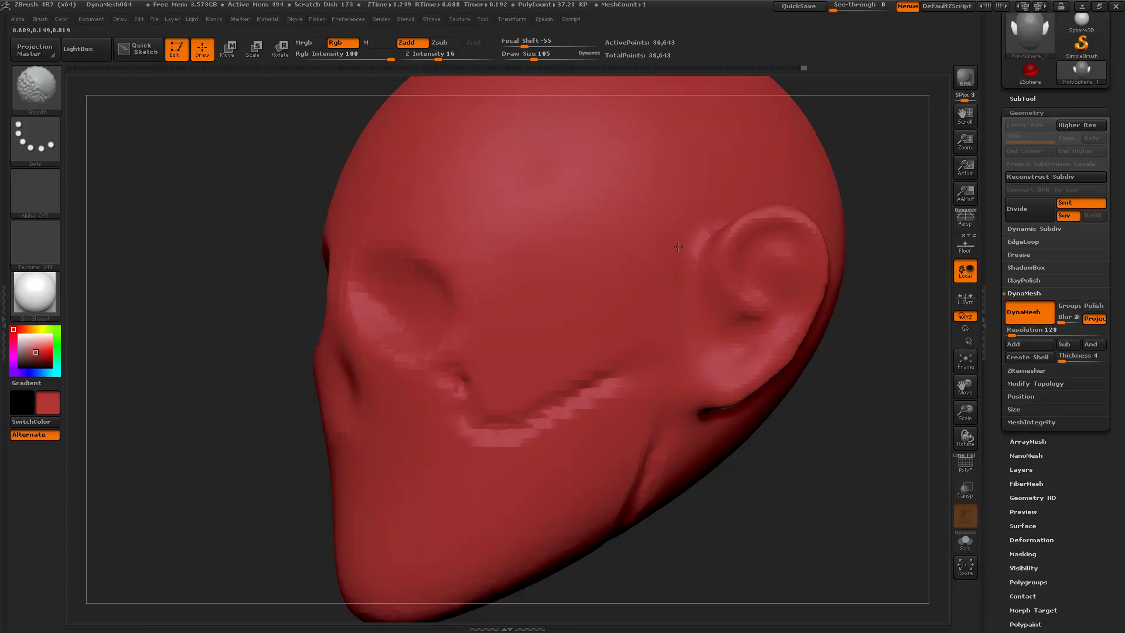
pyautogui.moveTo(842, 518)
pyautogui.keyDown('shift'); pyautogui.mouseDown()
pyautogui.moveTo(860, 520)
pyautogui.moveTo(829, 437)
pyautogui.mouseUp(); pyautogui.keyUp('shift')
pyautogui.moveTo(810, 474)
pyautogui.keyDown('alt'); pyautogui.mouseDown()
pyautogui.moveTo(834, 480)
pyautogui.moveTo(729, 494)
pyautogui.moveTo(821, 483)
pyautogui.moveTo(844, 492)
pyautogui.moveTo(803, 548)
pyautogui.mouseUp(); pyautogui.keyUp('alt')
pyautogui.press('f')
pyautogui.press('s')
pyautogui.moveTo(698, 259); pyautogui.dragTo(724, 265)
pyautogui.moveTo(686, 367); pyautogui.dragTo(694, 373)
pyautogui.press('s')
pyautogui.click(694, 366)
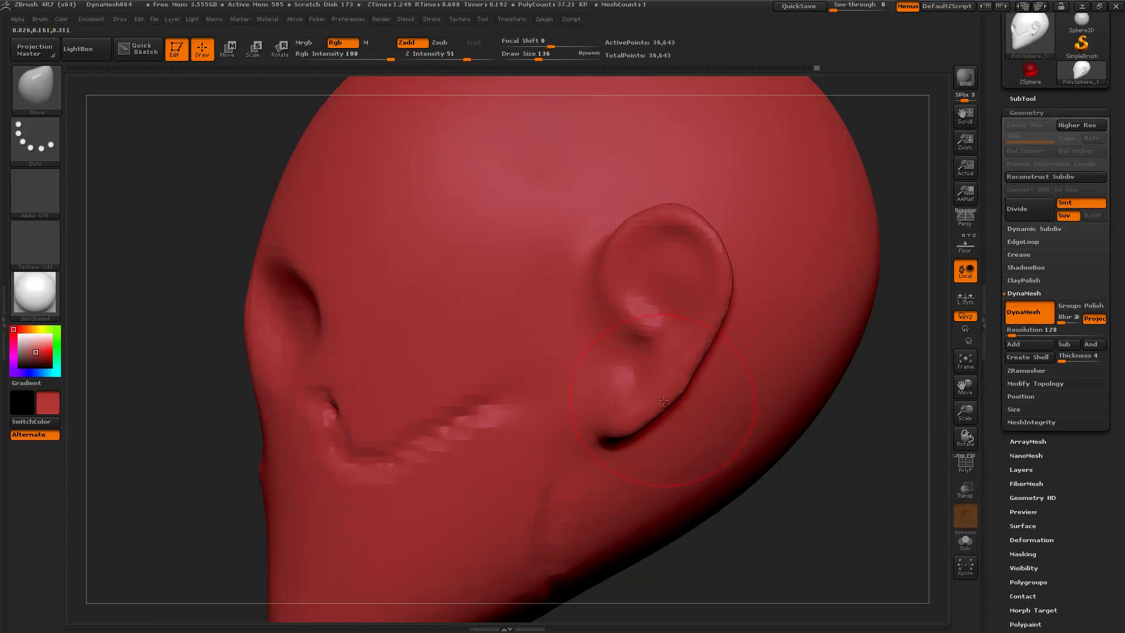
pyautogui.keyDown('shift'); pyautogui.moveTo(711, 344); pyautogui.dragTo(701, 340); pyautogui.keyUp('shift')
pyautogui.keyDown('shift'); pyautogui.moveTo(639, 410); pyautogui.dragTo(677, 225); pyautogui.keyUp('shift')
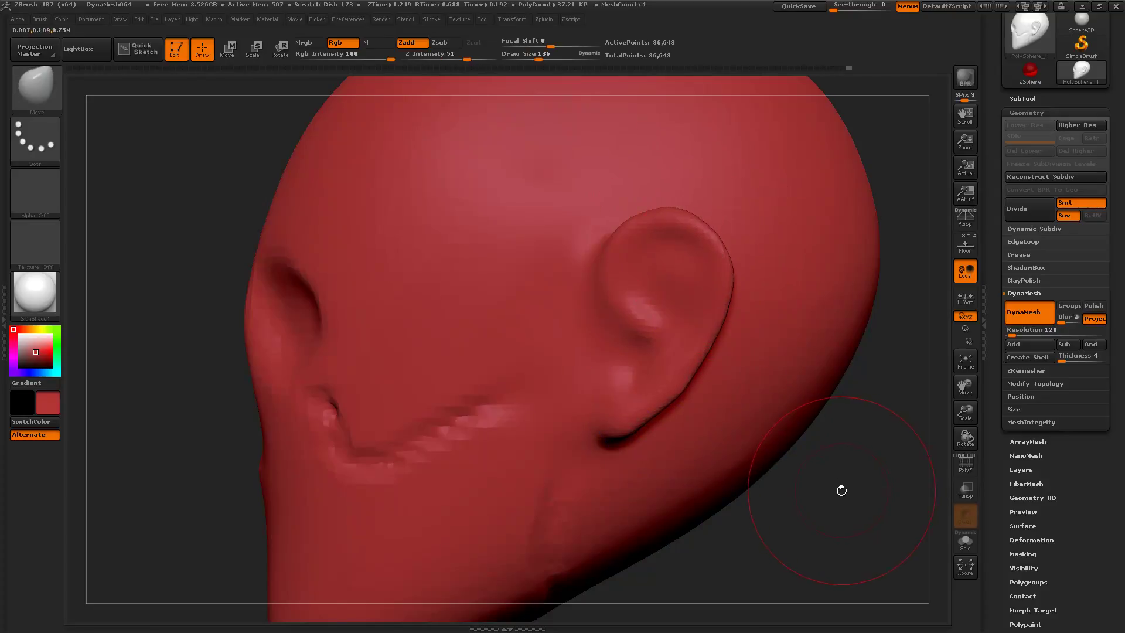
# Carve the groove inside the ear's outer rim and the lower inner hollow with Dam_Standard at draw size 42, checking the ear reference.
pyautogui.press('b')
pyautogui.press('d')
pyautogui.press('s')
pyautogui.press('s')
pyautogui.moveTo(648, 301); pyautogui.dragTo(635, 302)
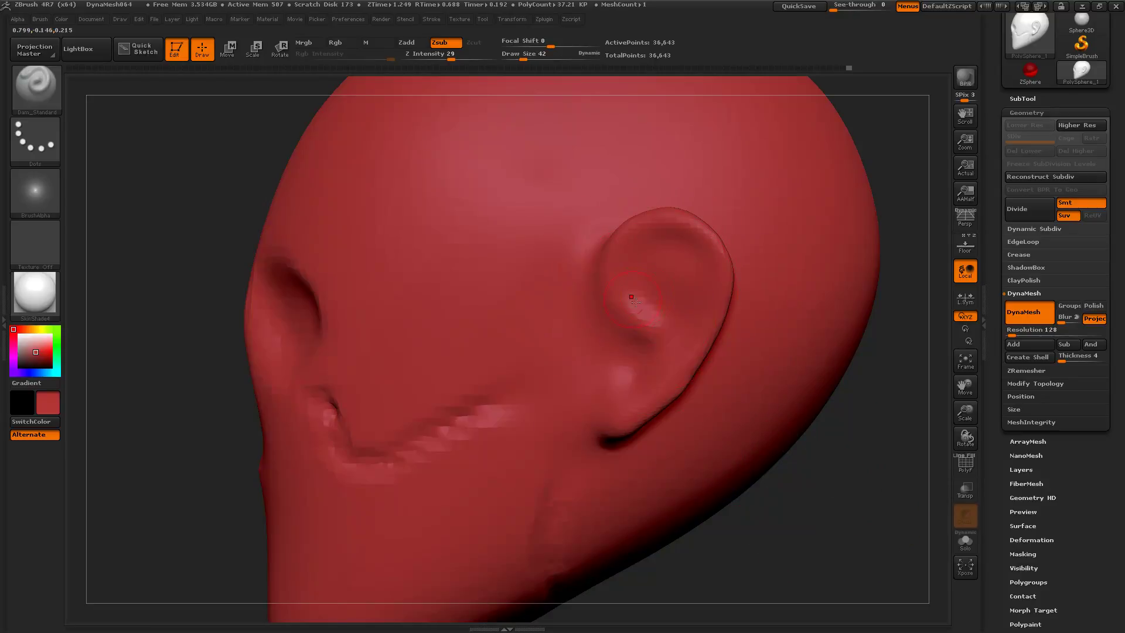
pyautogui.moveTo(645, 248)
pyautogui.mouseDown()
pyautogui.moveTo(679, 238)
pyautogui.moveTo(711, 276)
pyautogui.mouseUp()
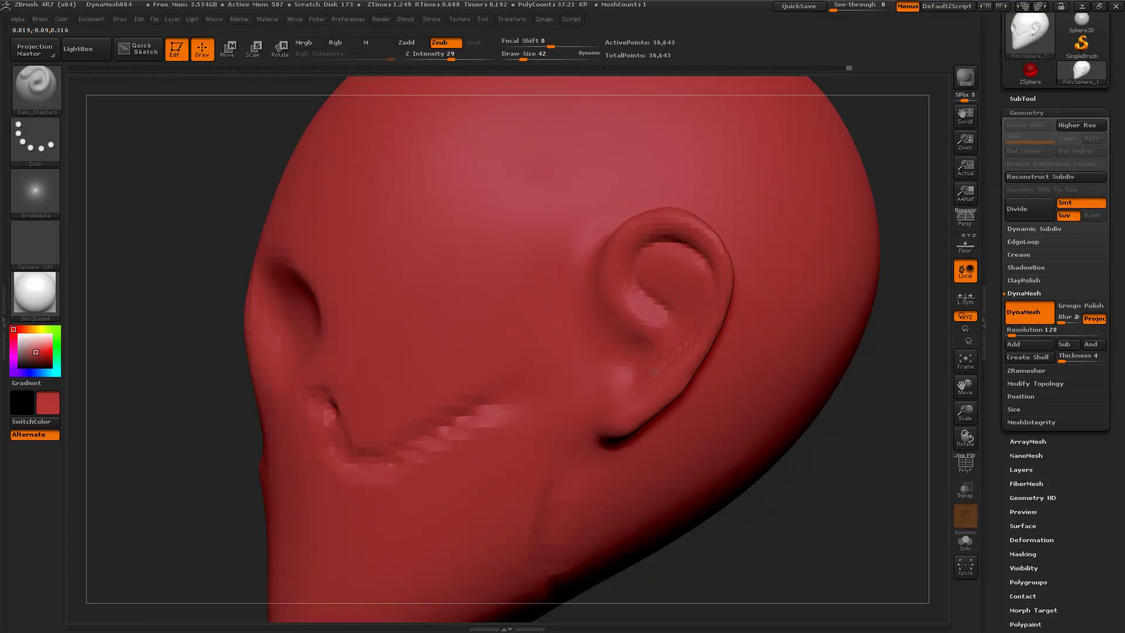
pyautogui.moveTo(642, 360); pyautogui.dragTo(627, 385)
pyautogui.hotkey('alt', 'Tab')
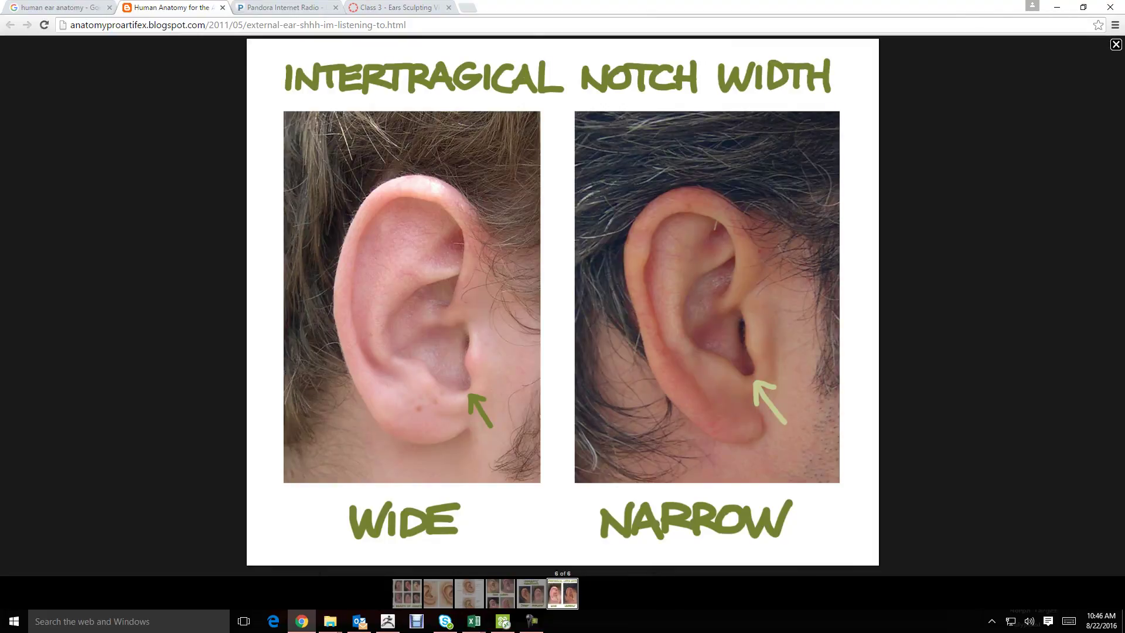
pyautogui.hotkey('alt', 'Tab')
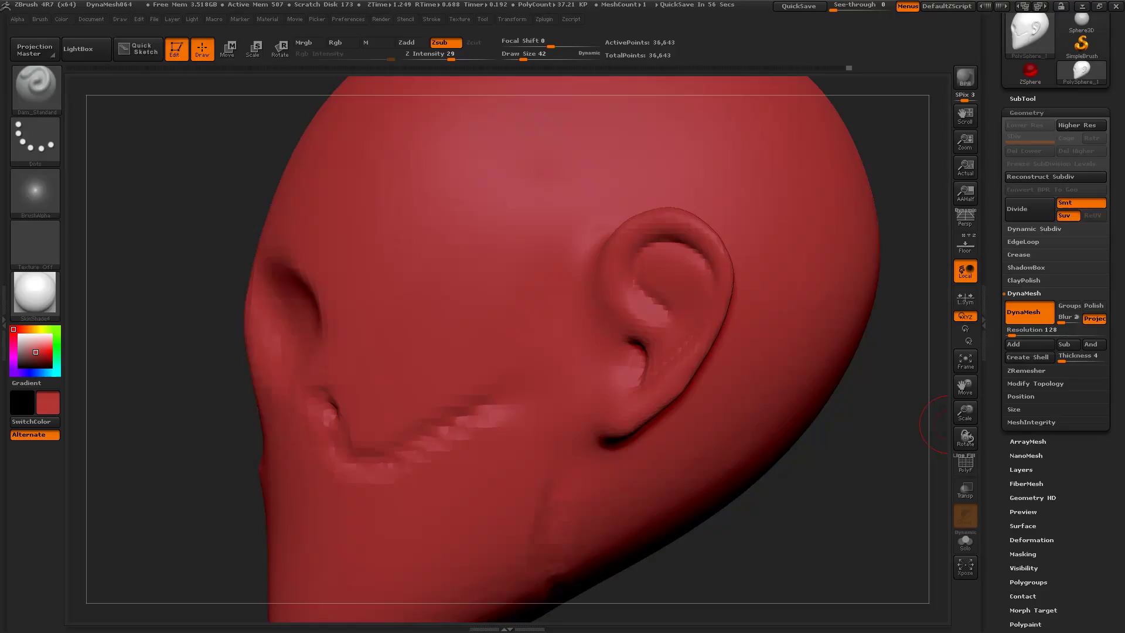
# Dock the Draw palette in the side tray and expand its Left-Right reference settings.
pyautogui.moveTo(831, 529)
pyautogui.keyDown('alt'); pyautogui.mouseDown()
pyautogui.moveTo(819, 452)
pyautogui.moveTo(904, 459)
pyautogui.moveTo(818, 459)
pyautogui.moveTo(817, 487)
pyautogui.moveTo(799, 483)
pyautogui.moveTo(768, 505)
pyautogui.moveTo(804, 494)
pyautogui.moveTo(815, 508)
pyautogui.moveTo(810, 486)
pyautogui.moveTo(862, 478)
pyautogui.mouseUp(); pyautogui.keyUp('alt')
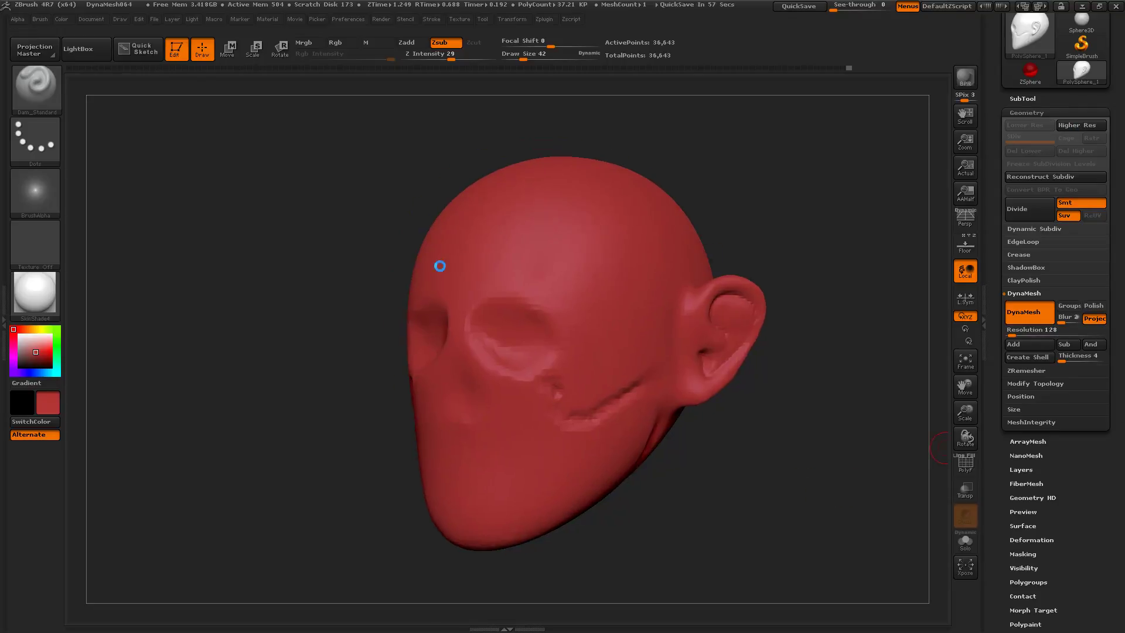
pyautogui.click(2, 321)
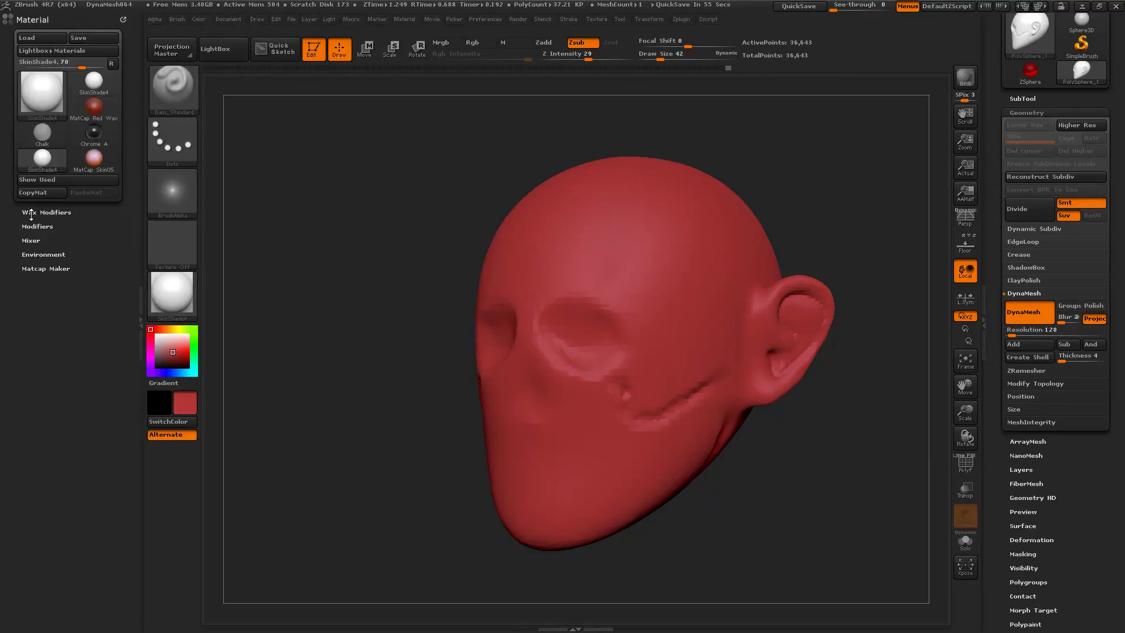
pyautogui.click(145, 321)
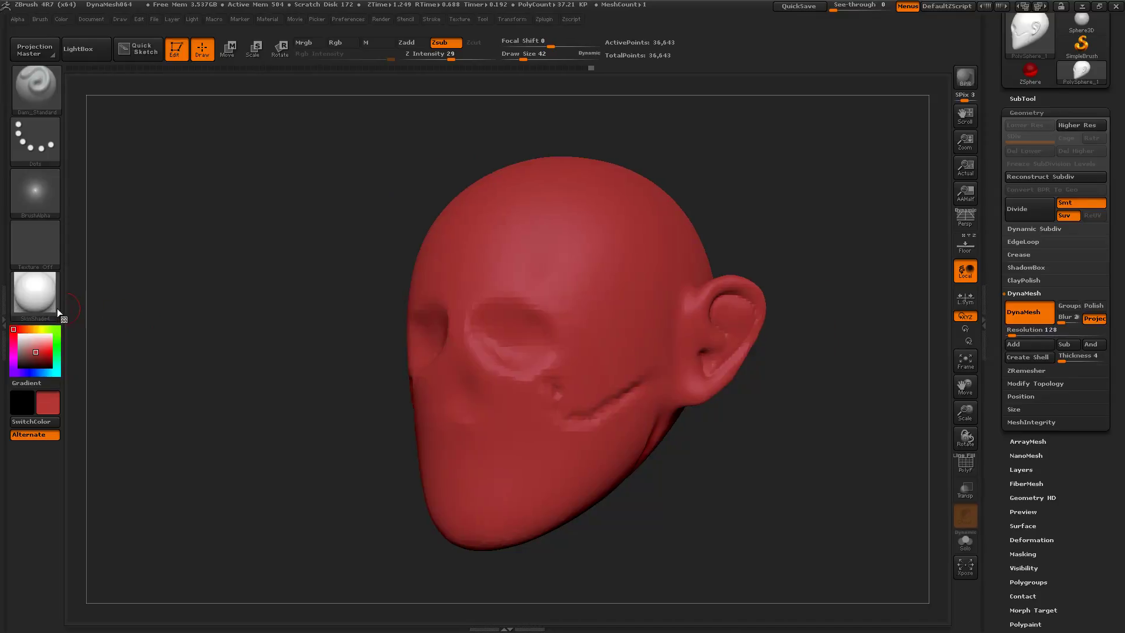
pyautogui.click(9, 317)
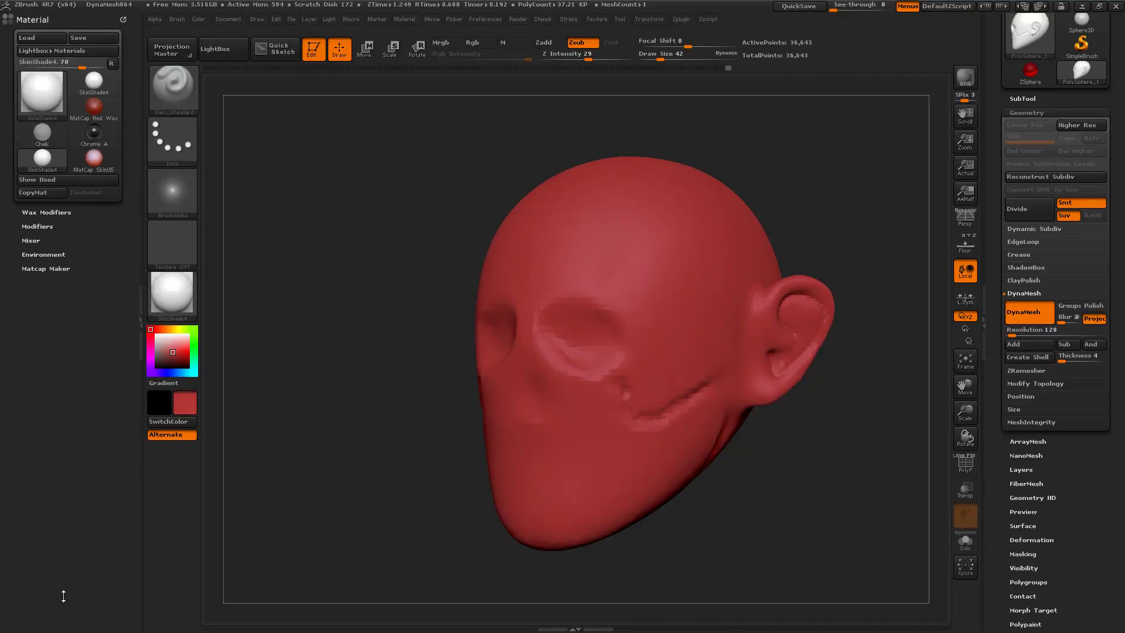
pyautogui.click(258, 19)
pyautogui.moveTo(258, 33)
pyautogui.mouseDown()
pyautogui.moveTo(60, 326)
pyautogui.moveTo(18, 297)
pyautogui.moveTo(91, 321)
pyautogui.mouseUp()
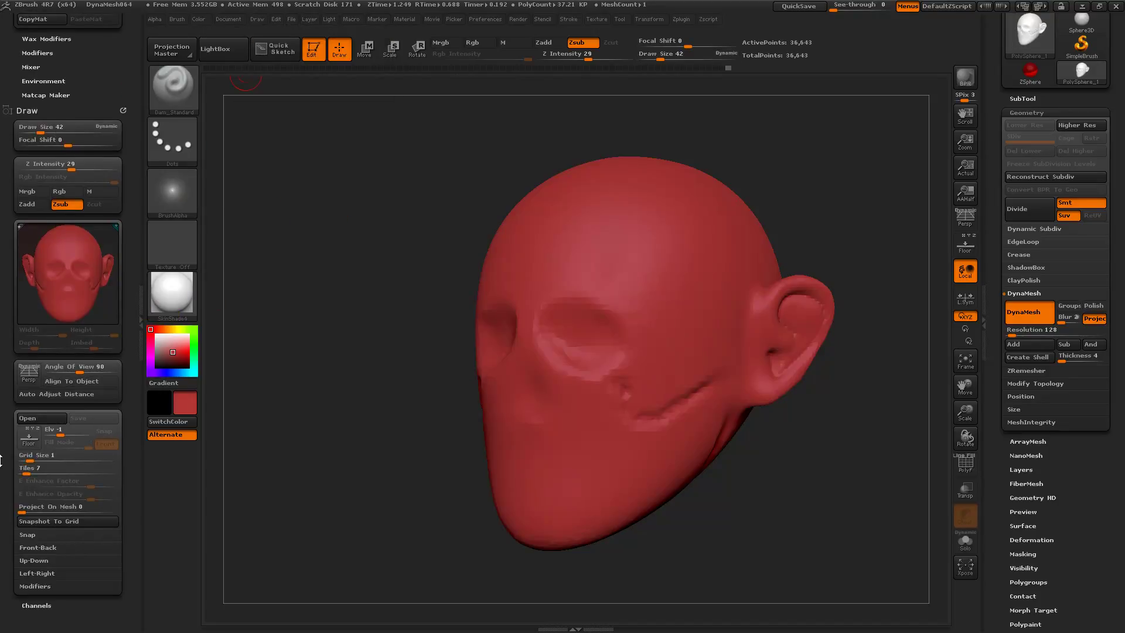
pyautogui.moveTo(7, 467); pyautogui.dragTo(7, 331)
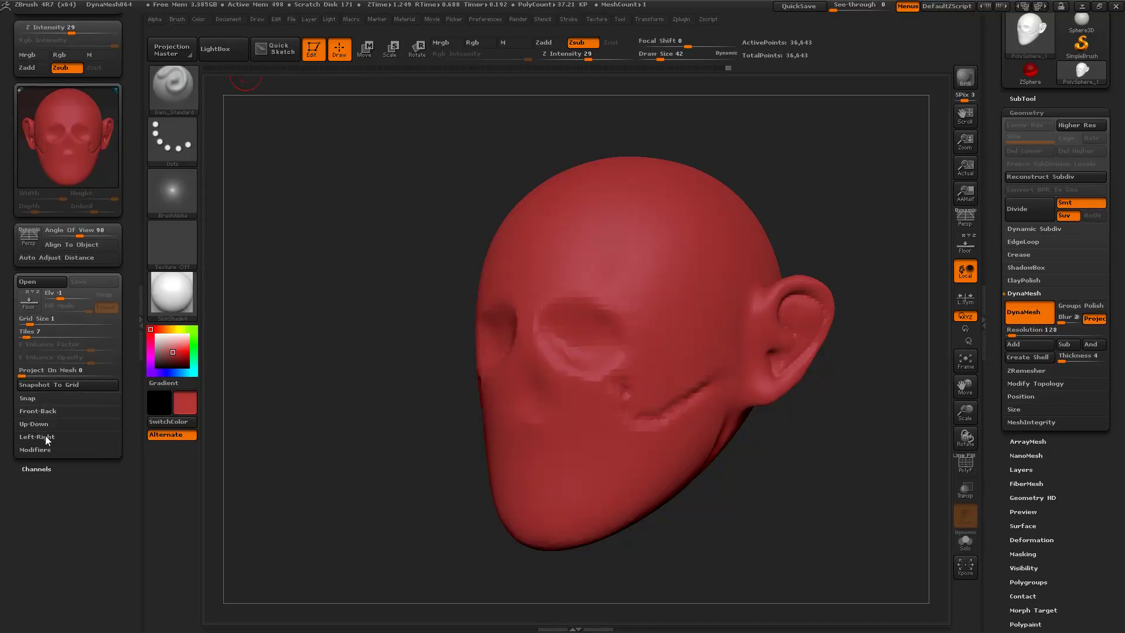
pyautogui.click(41, 437)
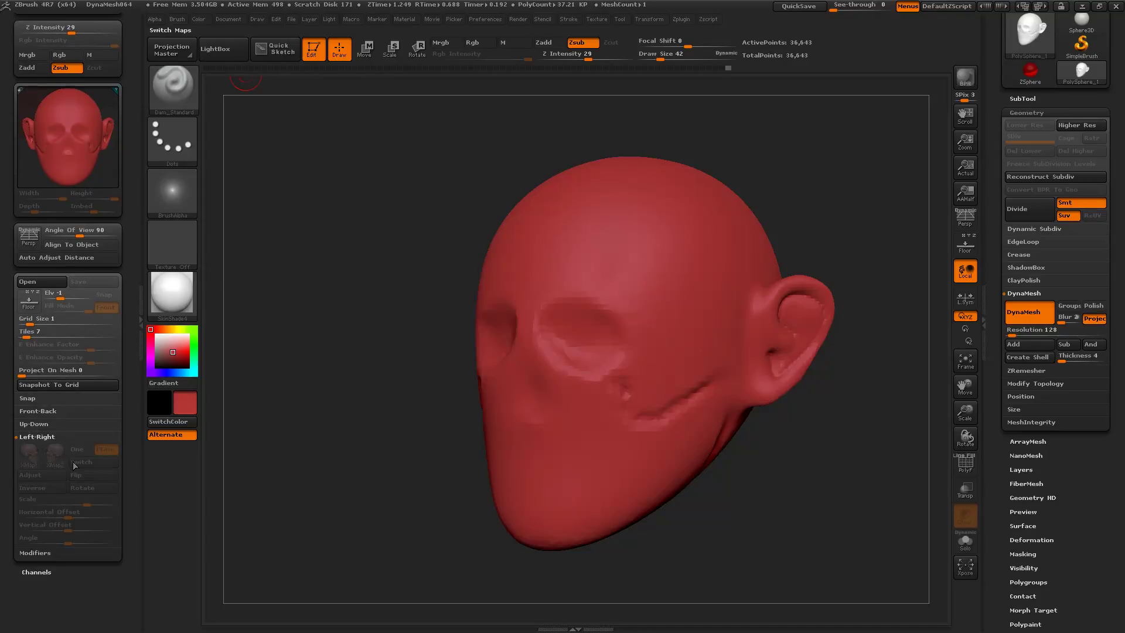
# Show the reference floor and clear the skull texture from the second Left-Right map.
pyautogui.click(965, 245)
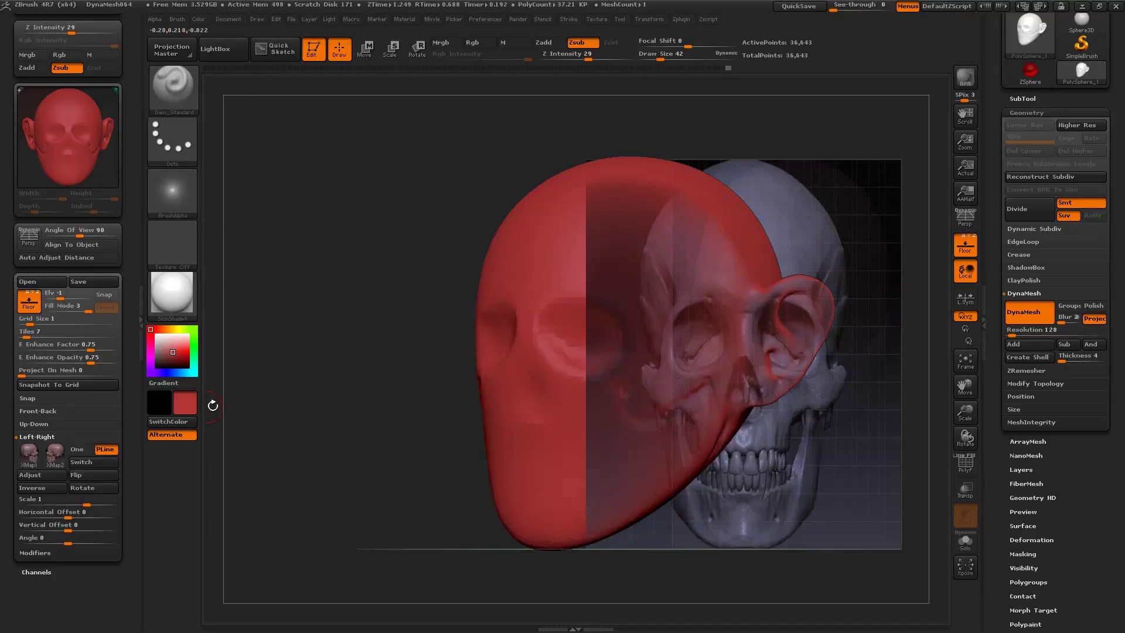
pyautogui.moveTo(309, 418); pyautogui.dragTo(333, 396)
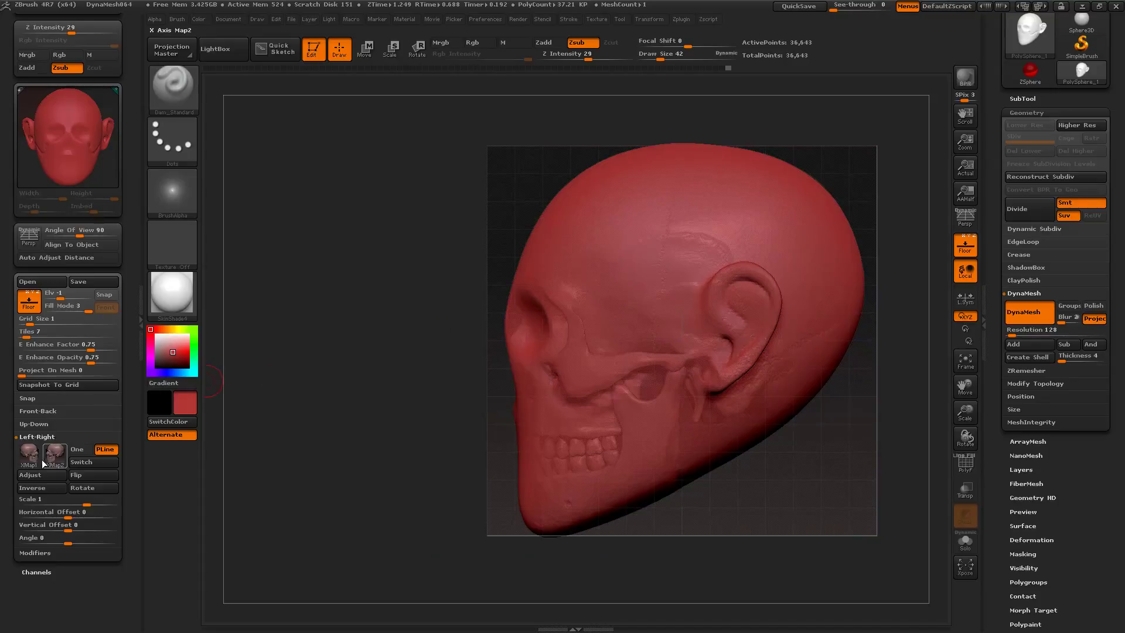
pyautogui.click(59, 460)
pyautogui.click(55, 456)
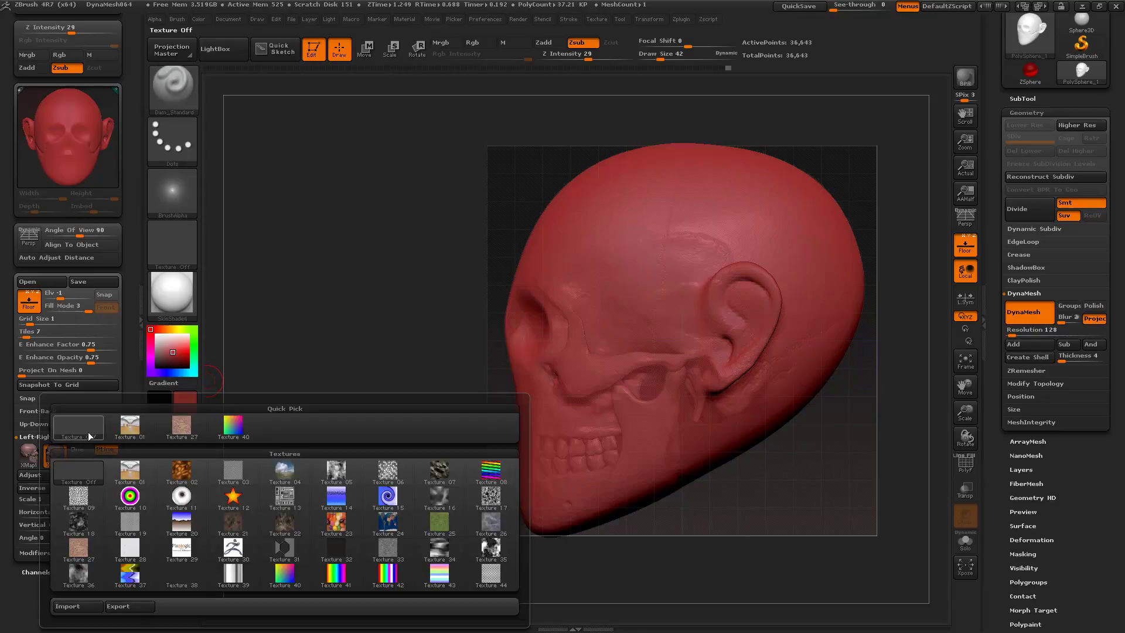
pyautogui.click(46, 462)
# Import the ear variation image from the Desktop as the first Left-Right map's texture.
pyautogui.click(34, 462)
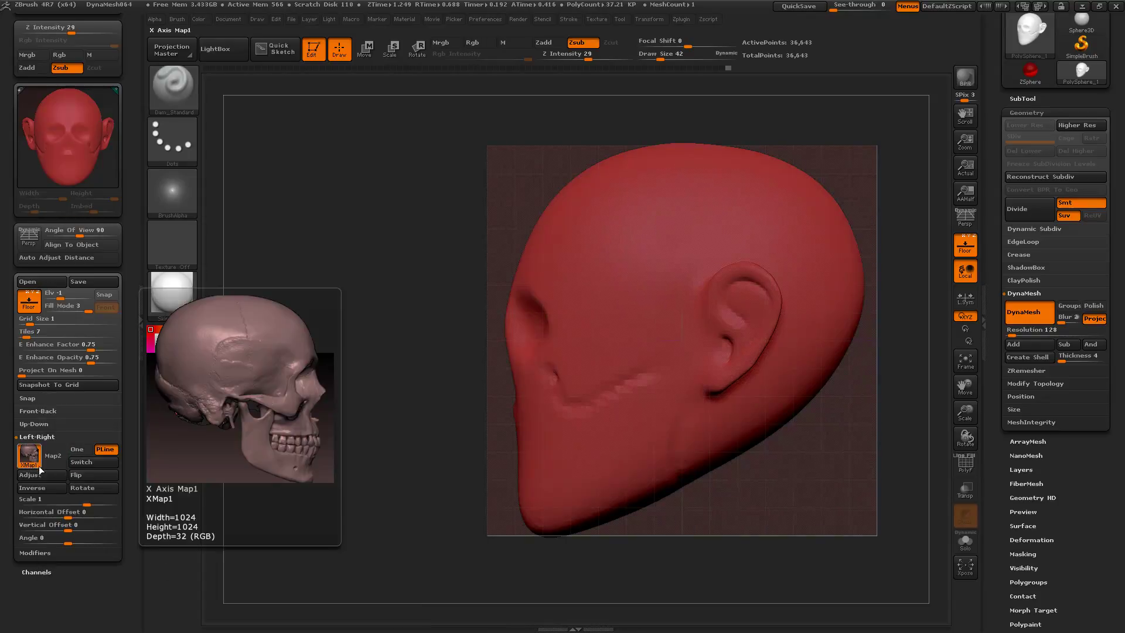
pyautogui.click(34, 462)
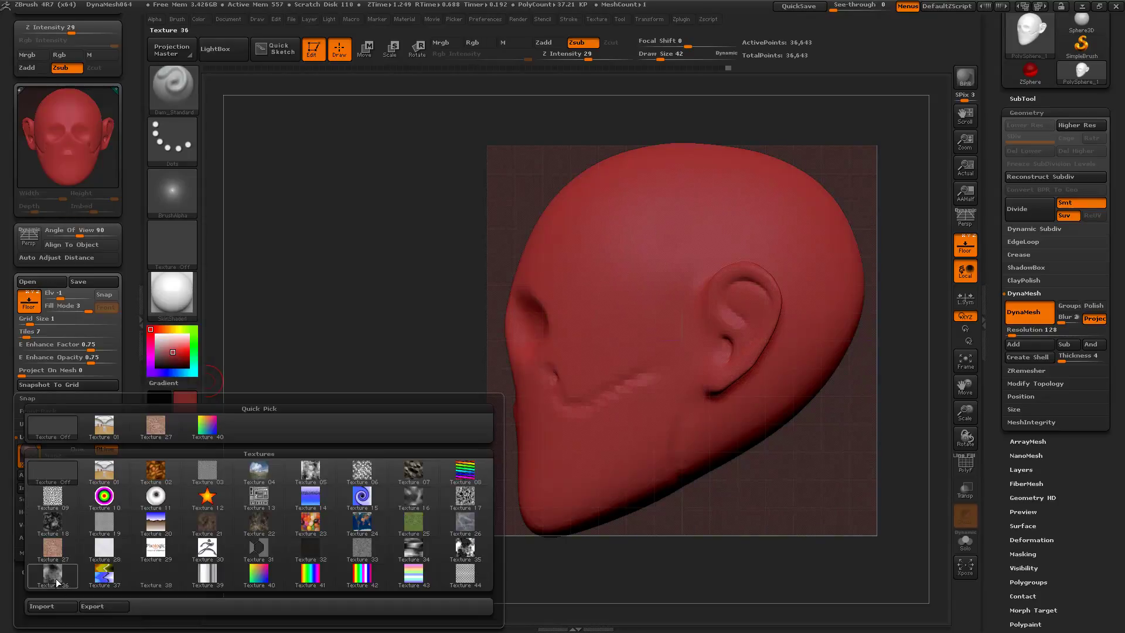
pyautogui.click(58, 606)
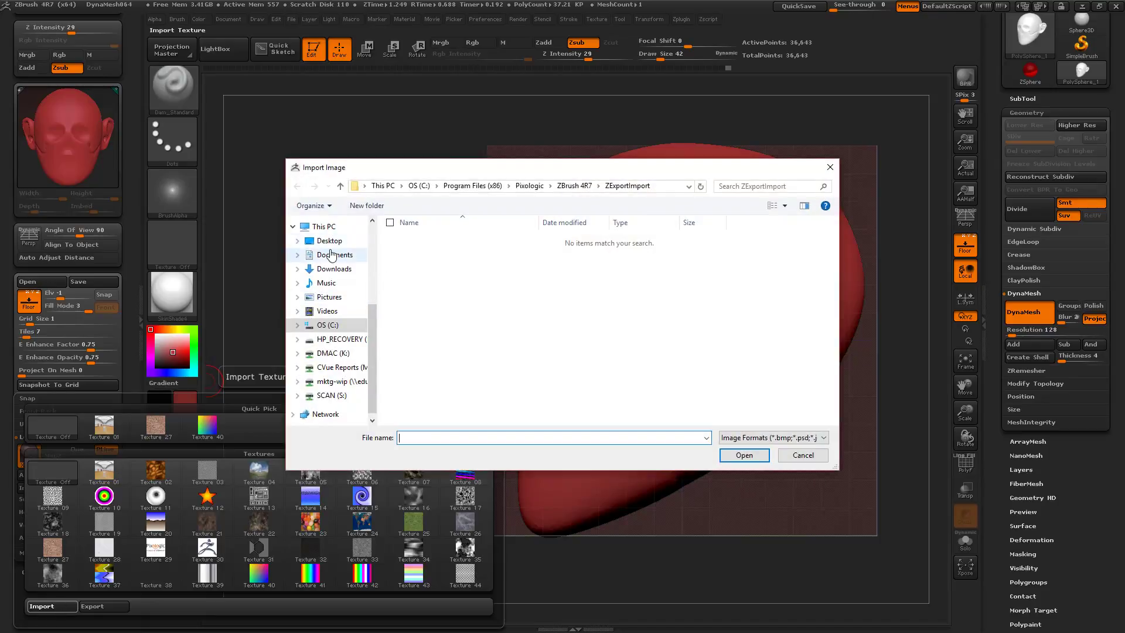
pyautogui.click(332, 241)
pyautogui.doubleClick(433, 328)
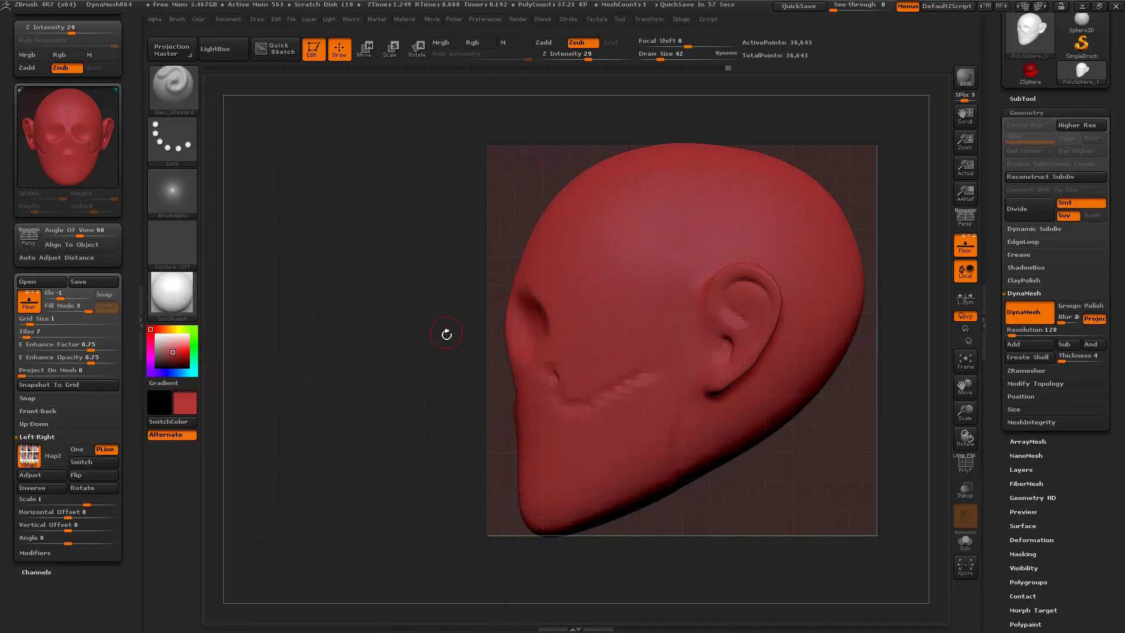
# Crop the ear reference image around the second photo in the upper row, with a crop width of 283 and height of 398.
pyautogui.moveTo(403, 420); pyautogui.dragTo(356, 407)
pyautogui.keyDown('alt'); pyautogui.moveTo(881, 440); pyautogui.dragTo(897, 466); pyautogui.keyUp('alt')
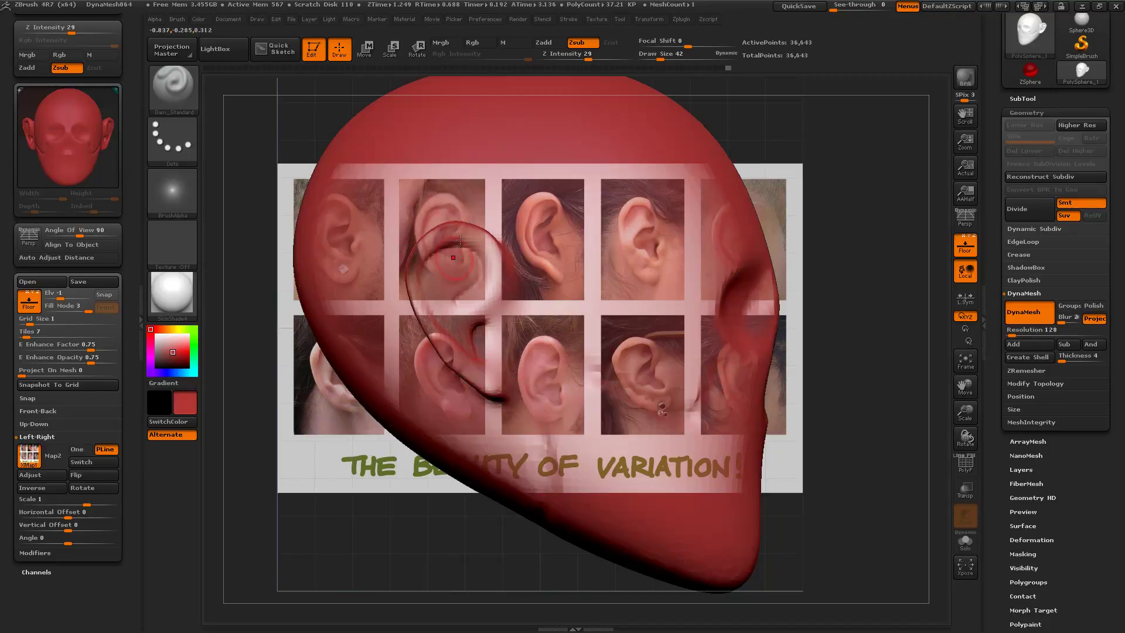
pyautogui.click(50, 481)
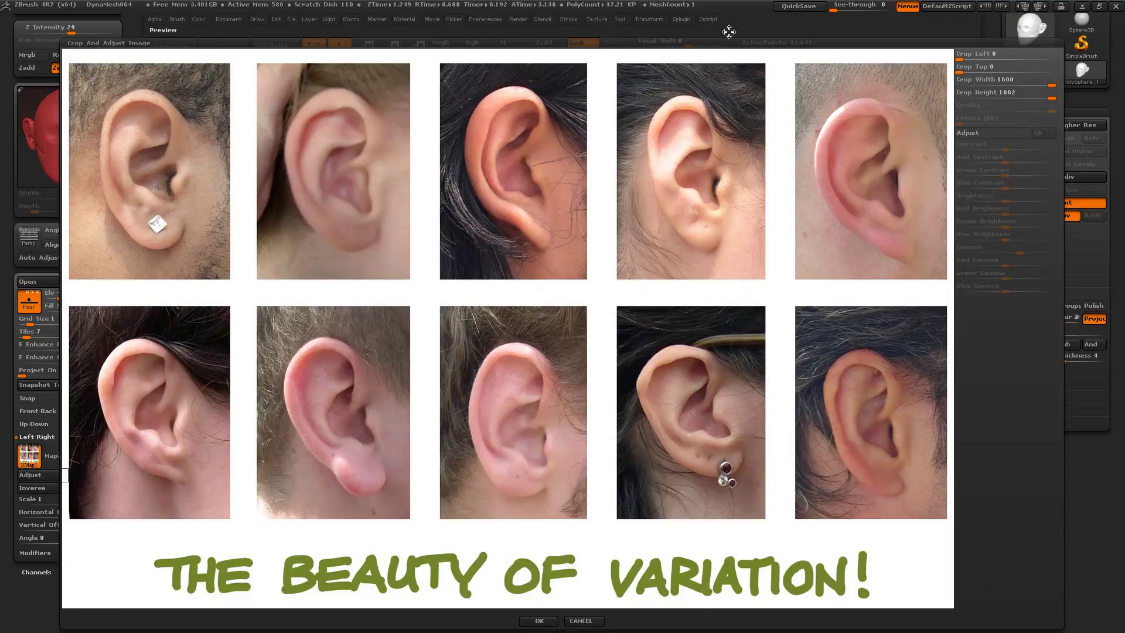
pyautogui.moveTo(322, 256); pyautogui.dragTo(558, 398)
pyautogui.moveTo(275, 175); pyautogui.dragTo(487, 200)
pyautogui.moveTo(446, 567); pyautogui.dragTo(252, 207)
pyautogui.moveTo(323, 317); pyautogui.dragTo(274, 335)
pyautogui.moveTo(398, 270); pyautogui.dragTo(534, 422)
pyautogui.moveTo(381, 571); pyautogui.dragTo(379, 235)
pyautogui.moveTo(790, 368); pyautogui.dragTo(465, 473)
pyautogui.moveTo(779, 338); pyautogui.dragTo(218, 346)
pyautogui.moveTo(251, 409); pyautogui.dragTo(433, 415)
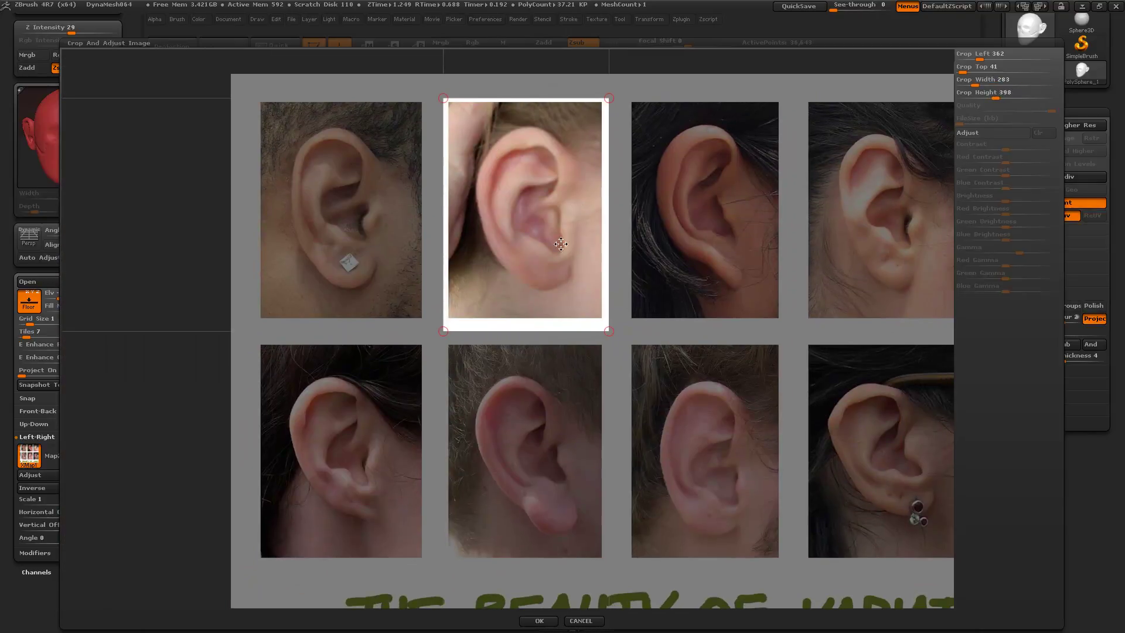
# Shift the crop to the first upper-row ear photo, with left 42, top 44, width 302 and height 394, and apply it.
pyautogui.moveTo(535, 298); pyautogui.dragTo(492, 300)
pyautogui.moveTo(399, 100); pyautogui.dragTo(213, 98)
pyautogui.moveTo(563, 92); pyautogui.dragTo(390, 102)
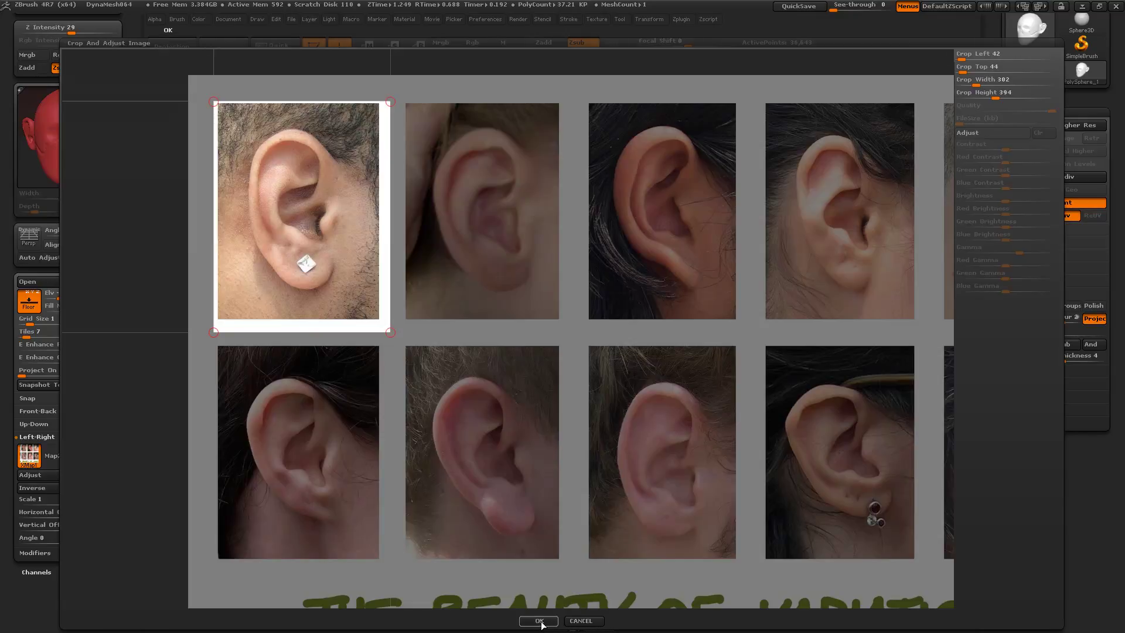
pyautogui.click(539, 621)
# Align the ear photo with the sculpted ear using scale about 0.47, horizontal offset about -0.20 and vertical offset about -0.015.
pyautogui.keyDown('alt'); pyautogui.moveTo(885, 473); pyautogui.dragTo(841, 423); pyautogui.keyUp('alt')
pyautogui.moveTo(86, 503); pyautogui.dragTo(46, 513)
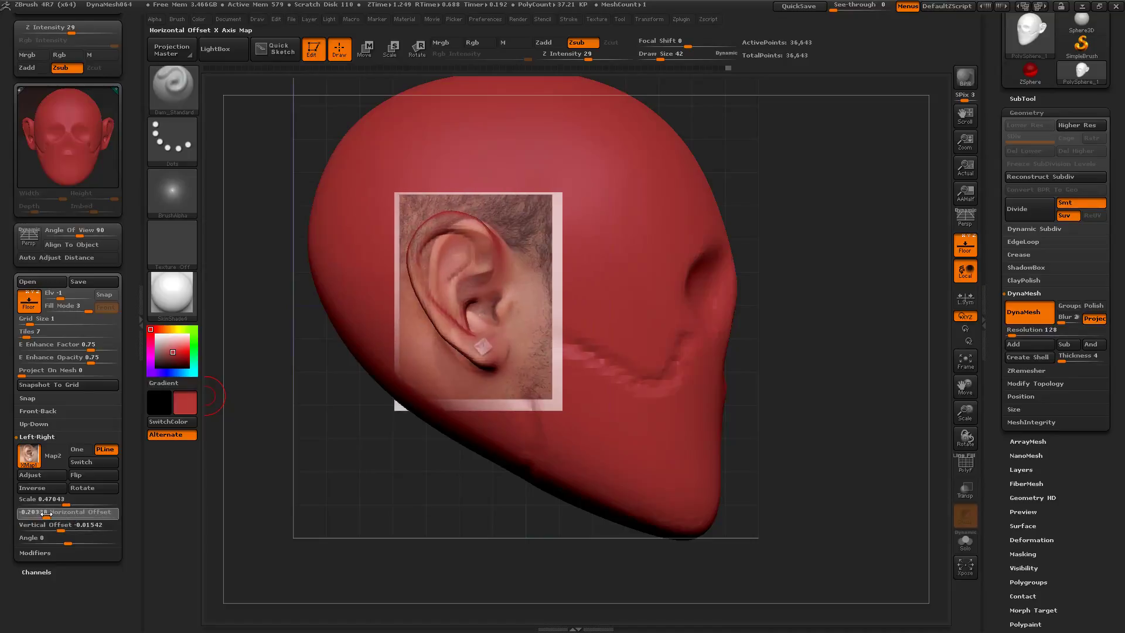
pyautogui.moveTo(827, 516); pyautogui.dragTo(866, 522)
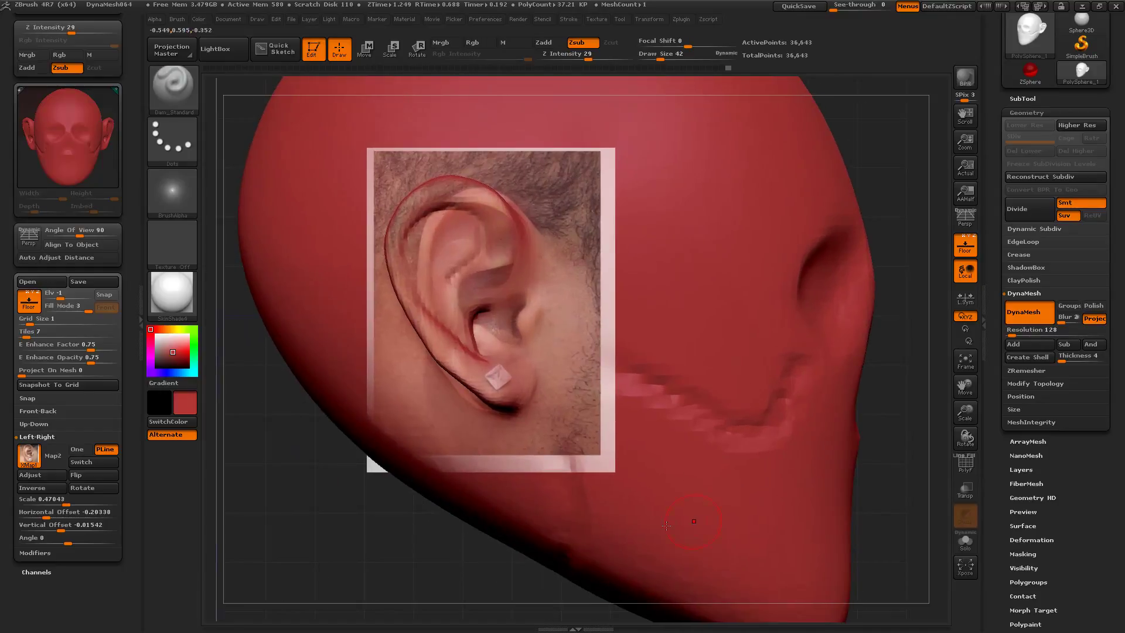
pyautogui.keyDown('alt'); pyautogui.moveTo(364, 571); pyautogui.dragTo(423, 614); pyautogui.keyUp('alt')
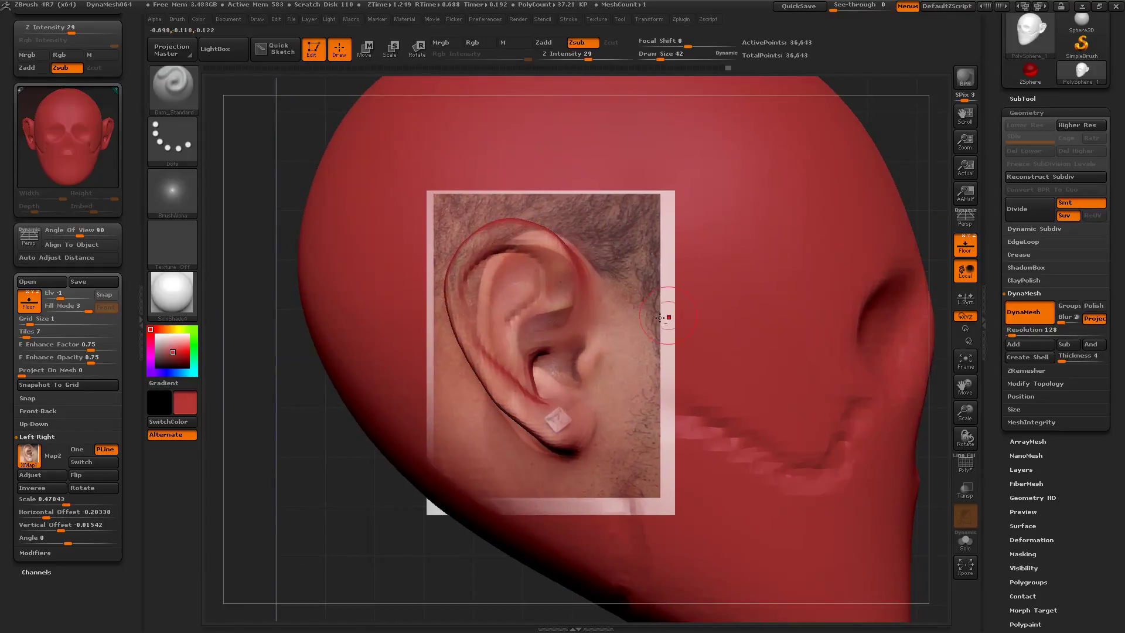
# Fit the ear's outline to the reference photo with the Move brush at draw size 118 and remesh with DynaMesh.
pyautogui.press('b')
pyautogui.press('m')
pyautogui.press('v')
pyautogui.press('s')
pyautogui.moveTo(543, 289)
pyautogui.mouseDown()
pyautogui.moveTo(548, 269)
pyautogui.moveTo(562, 276)
pyautogui.mouseUp()
pyautogui.moveTo(484, 262); pyautogui.dragTo(537, 268)
pyautogui.moveTo(491, 325); pyautogui.dragTo(507, 321)
pyautogui.moveTo(547, 434)
pyautogui.mouseDown()
pyautogui.moveTo(544, 445)
pyautogui.moveTo(570, 436)
pyautogui.mouseUp()
pyautogui.press('s')
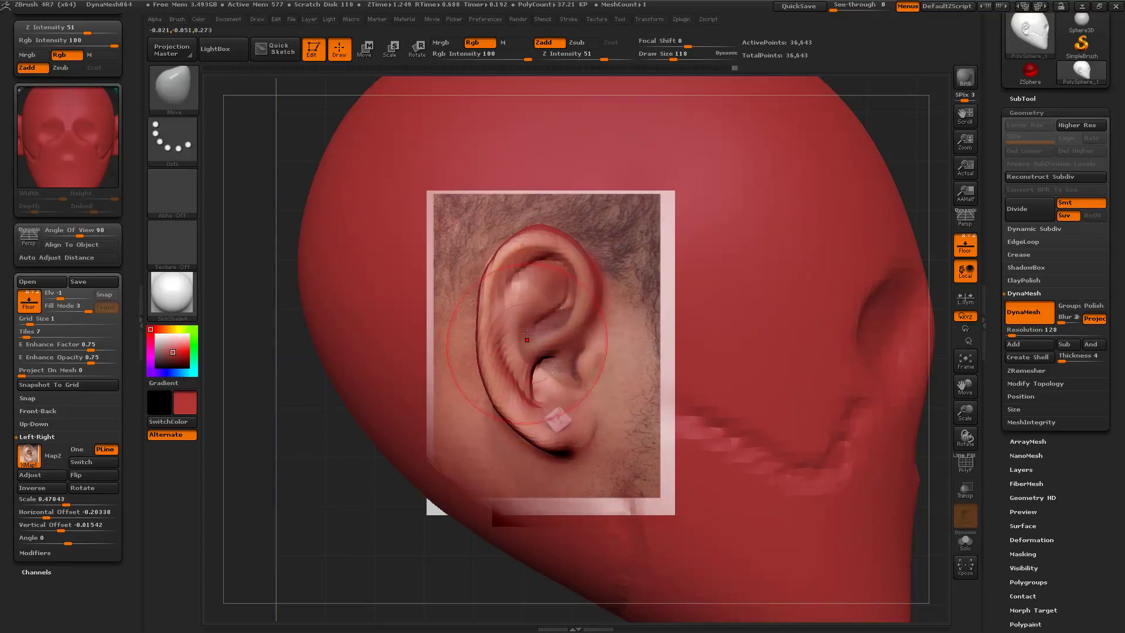
pyautogui.keyDown('ctrl'); pyautogui.moveTo(302, 492); pyautogui.dragTo(326, 457); pyautogui.keyUp('ctrl')
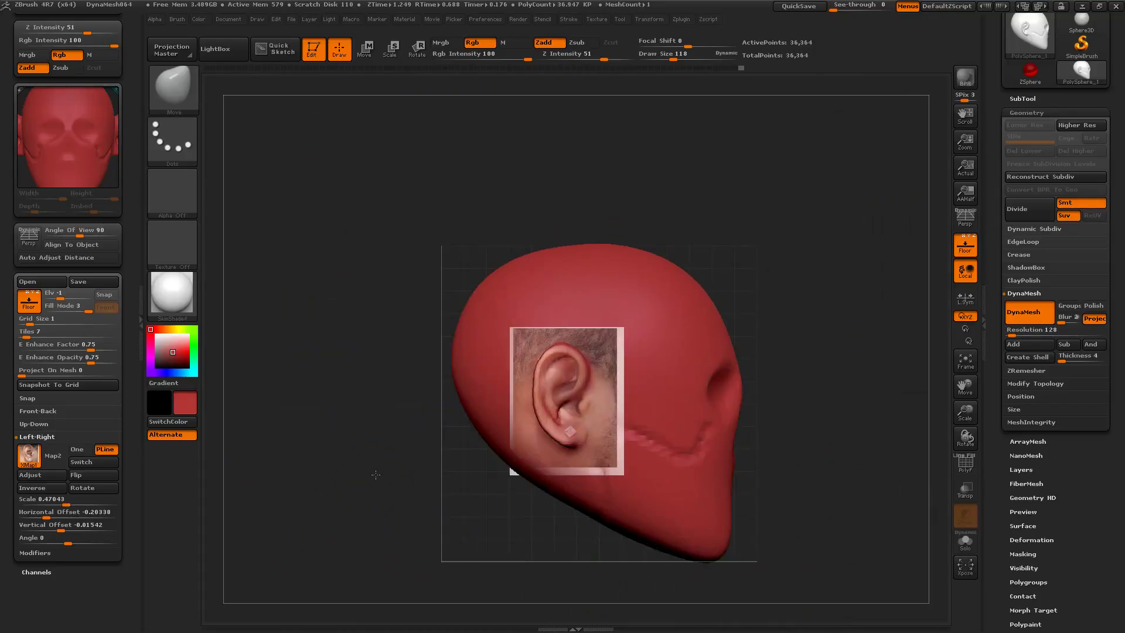
# Smooth the upper inner ear and refine the top and back outline against the photo with the Move brush.
pyautogui.keyDown('alt'); pyautogui.moveTo(840, 435); pyautogui.dragTo(838, 509); pyautogui.keyUp('alt')
pyautogui.keyDown('alt'); pyautogui.moveTo(336, 492); pyautogui.dragTo(373, 523); pyautogui.keyUp('alt')
pyautogui.moveTo(535, 298)
pyautogui.keyDown('shift'); pyautogui.mouseDown()
pyautogui.moveTo(557, 258)
pyautogui.moveTo(571, 375)
pyautogui.moveTo(594, 392)
pyautogui.moveTo(509, 275)
pyautogui.moveTo(530, 235)
pyautogui.moveTo(520, 255)
pyautogui.mouseUp(); pyautogui.keyUp('shift')
pyautogui.moveTo(527, 255); pyautogui.dragTo(515, 256)
pyautogui.moveTo(570, 207); pyautogui.dragTo(566, 214)
pyautogui.moveTo(502, 265); pyautogui.dragTo(493, 269)
pyautogui.moveTo(497, 373); pyautogui.dragTo(491, 370)
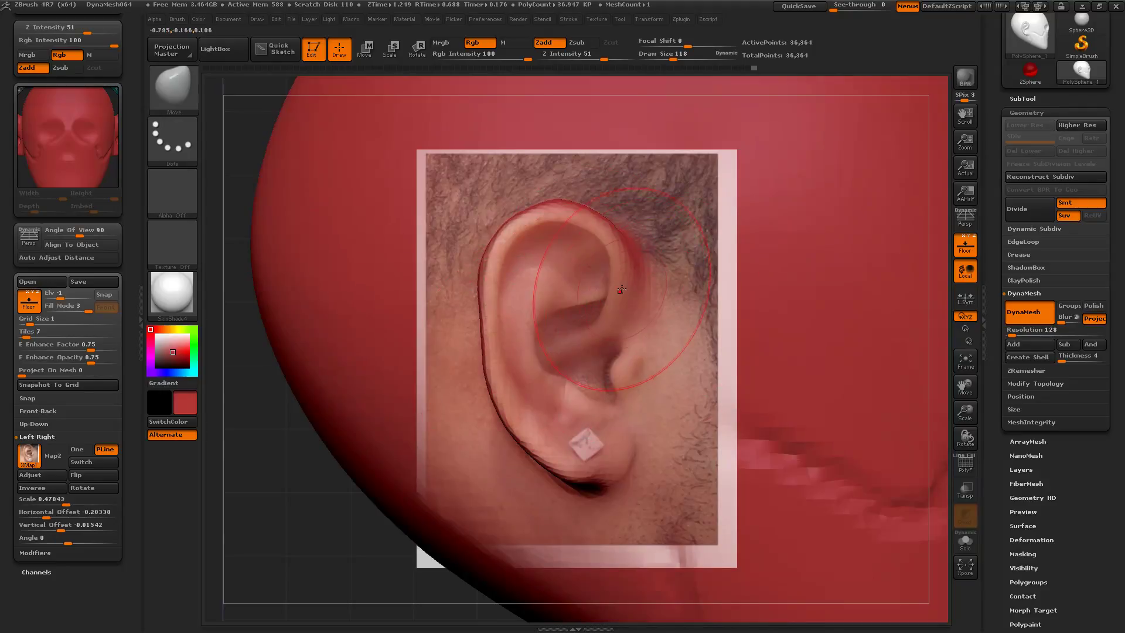
# Carve the inner edge of the ear's outer rim along the photo with Dam_Standard at draw size 17.
pyautogui.press('b')
pyautogui.press('d')
pyautogui.press('s')
pyautogui.press('s')
pyautogui.moveTo(591, 307); pyautogui.dragTo(566, 307)
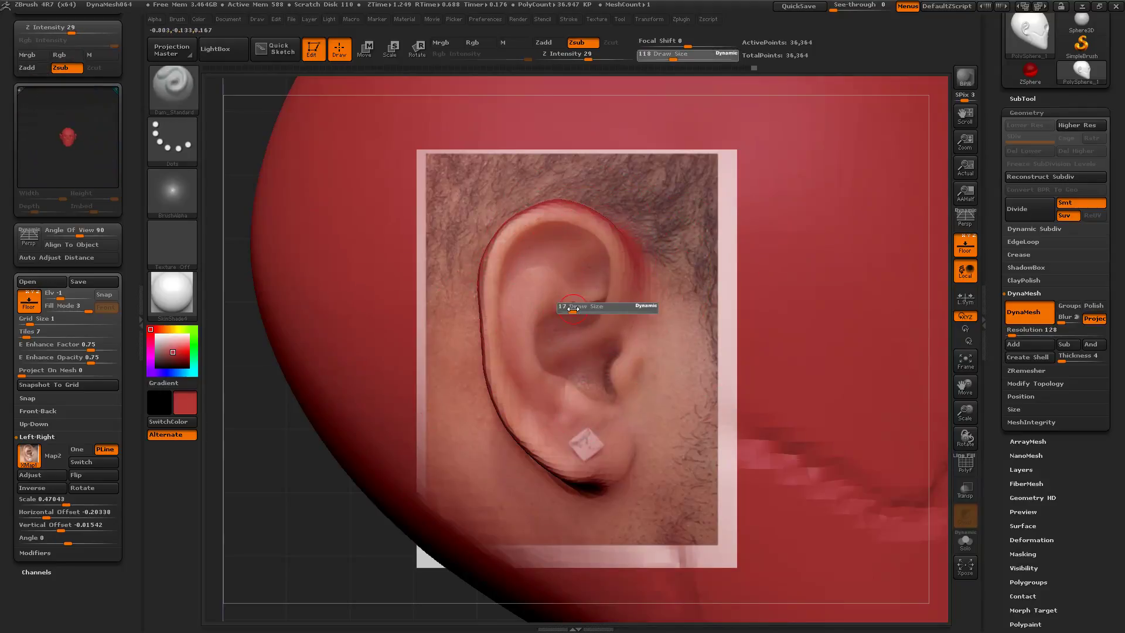
pyautogui.moveTo(554, 430)
pyautogui.mouseDown()
pyautogui.moveTo(519, 389)
pyautogui.moveTo(504, 293)
pyautogui.moveTo(551, 225)
pyautogui.moveTo(610, 263)
pyautogui.mouseUp()
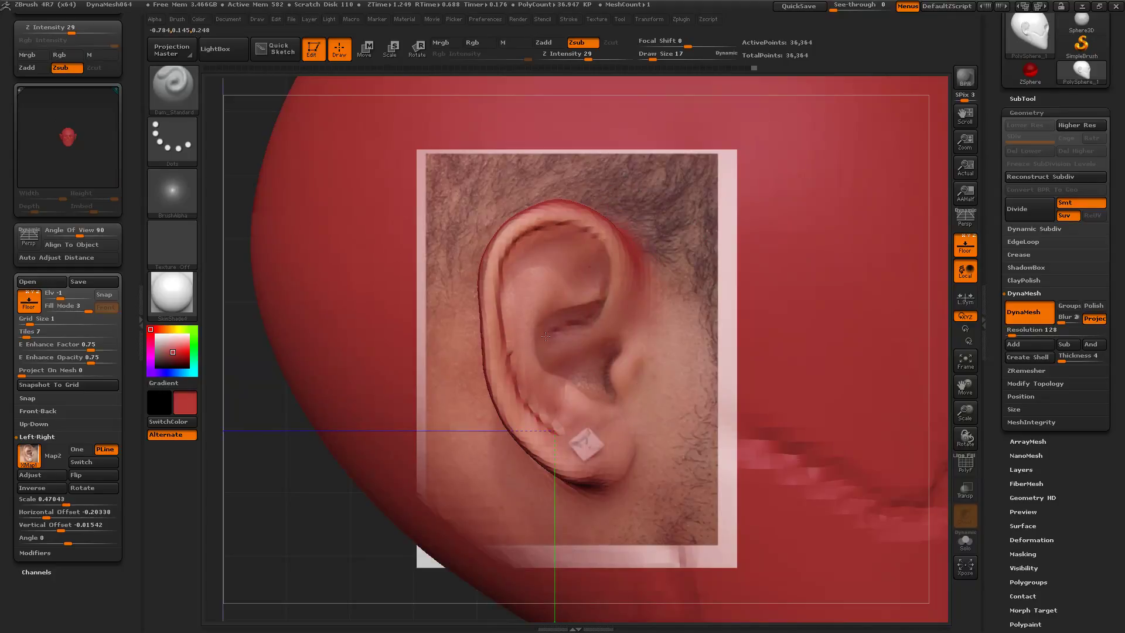
# Trace the ear's inner folds and the earlobe's front edge from the photo, and hide the reference floor.
pyautogui.moveTo(557, 373); pyautogui.dragTo(576, 359)
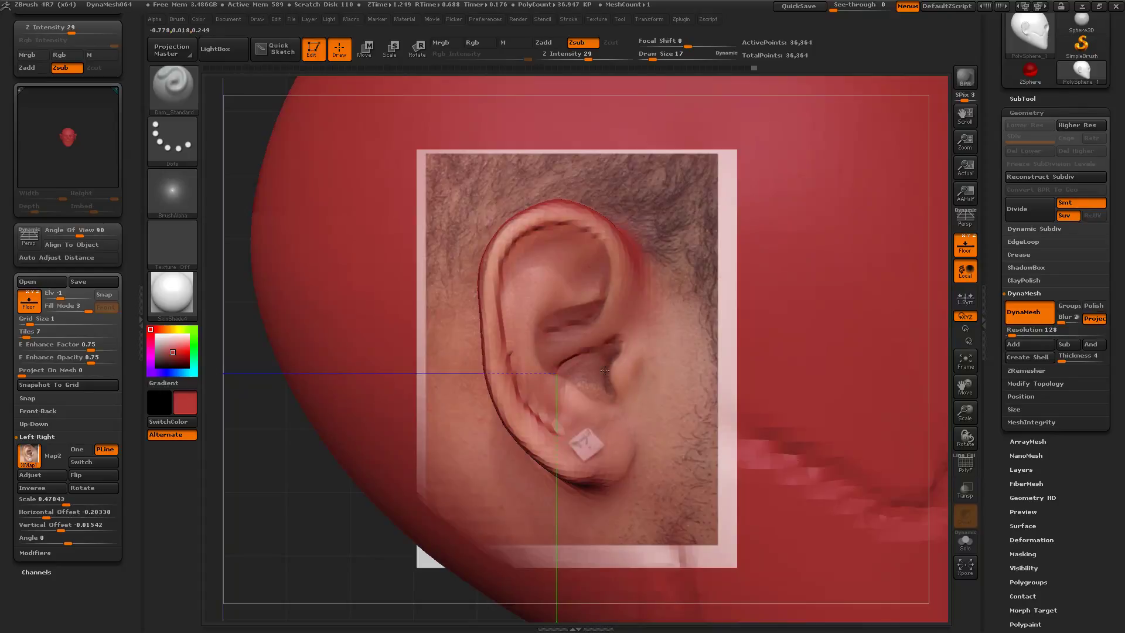
pyautogui.moveTo(601, 307); pyautogui.dragTo(556, 262)
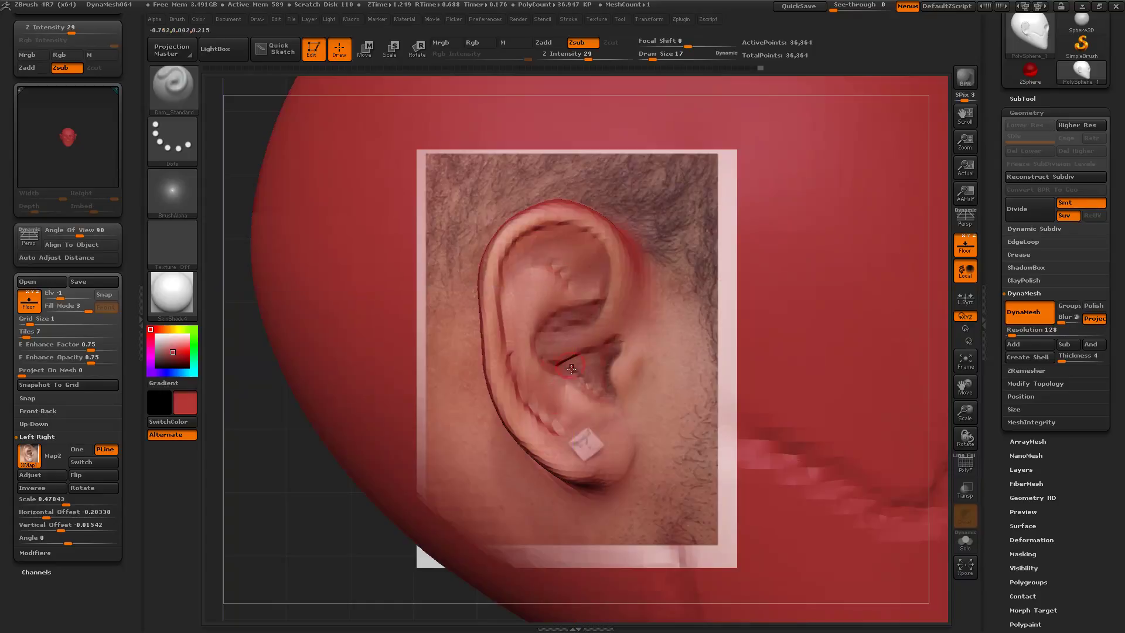
pyautogui.moveTo(628, 430)
pyautogui.mouseDown()
pyautogui.moveTo(625, 464)
pyautogui.moveTo(581, 495)
pyautogui.moveTo(631, 471)
pyautogui.mouseUp()
pyautogui.moveTo(631, 428); pyautogui.dragTo(635, 476)
pyautogui.hotkey('shift', 'p')
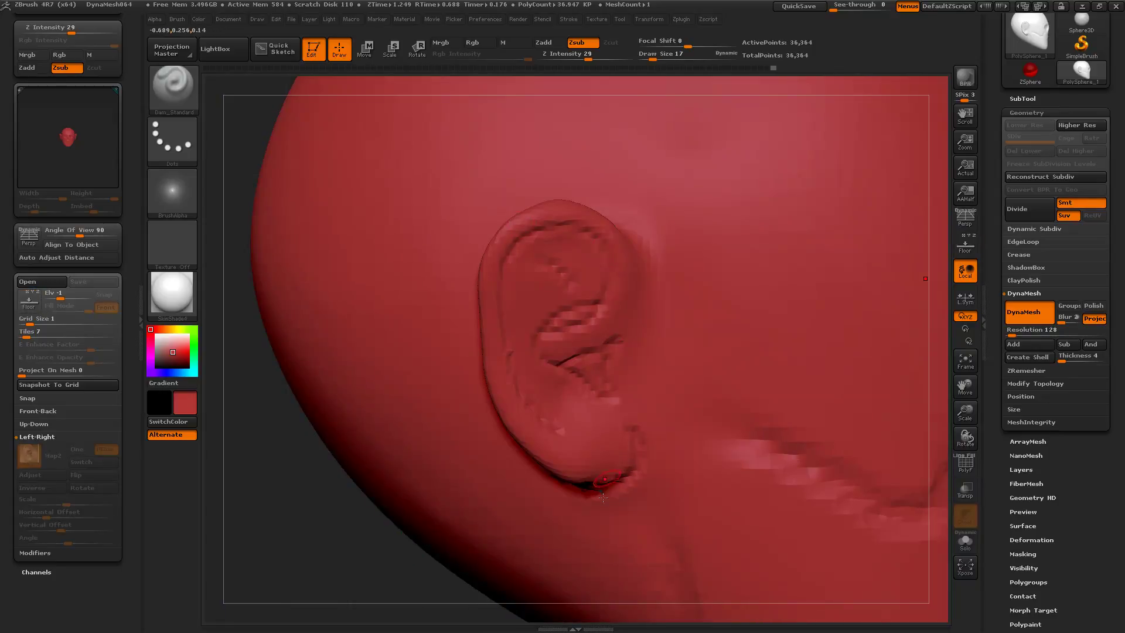
# Build up the folds inside the ear with the ClayBuildup brush at draw size 32.
pyautogui.keyDown('alt'); pyautogui.moveTo(370, 565); pyautogui.dragTo(343, 466); pyautogui.keyUp('alt')
pyautogui.moveTo(437, 506); pyautogui.dragTo(341, 534)
pyautogui.press('b')
pyautogui.press('c')
pyautogui.press('b')
pyautogui.press('s')
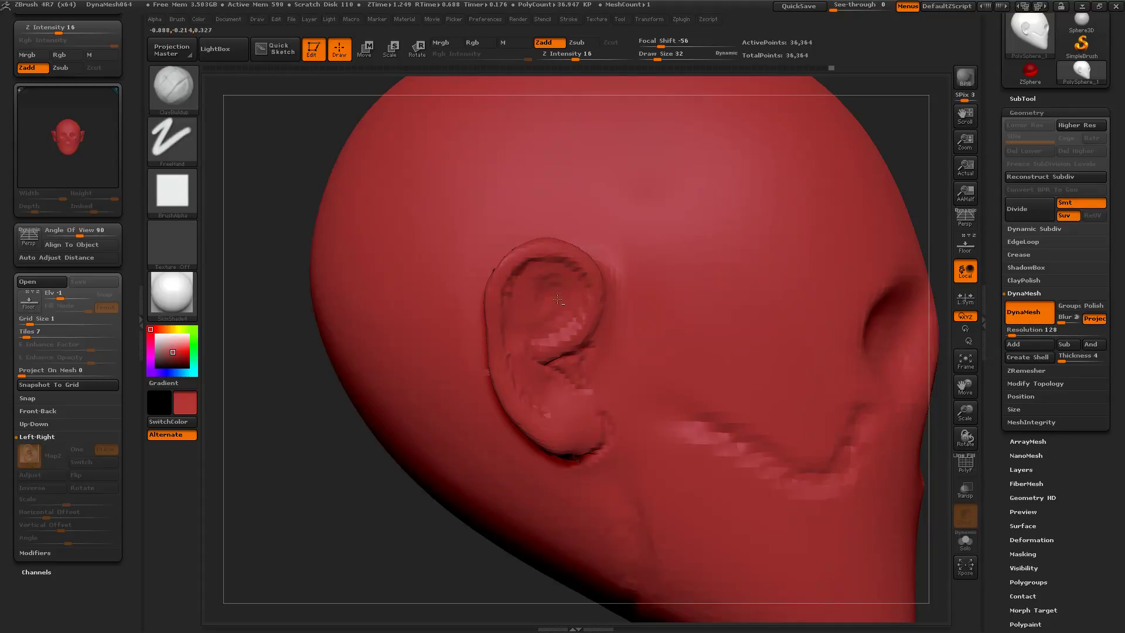
pyautogui.moveTo(563, 300); pyautogui.dragTo(527, 310)
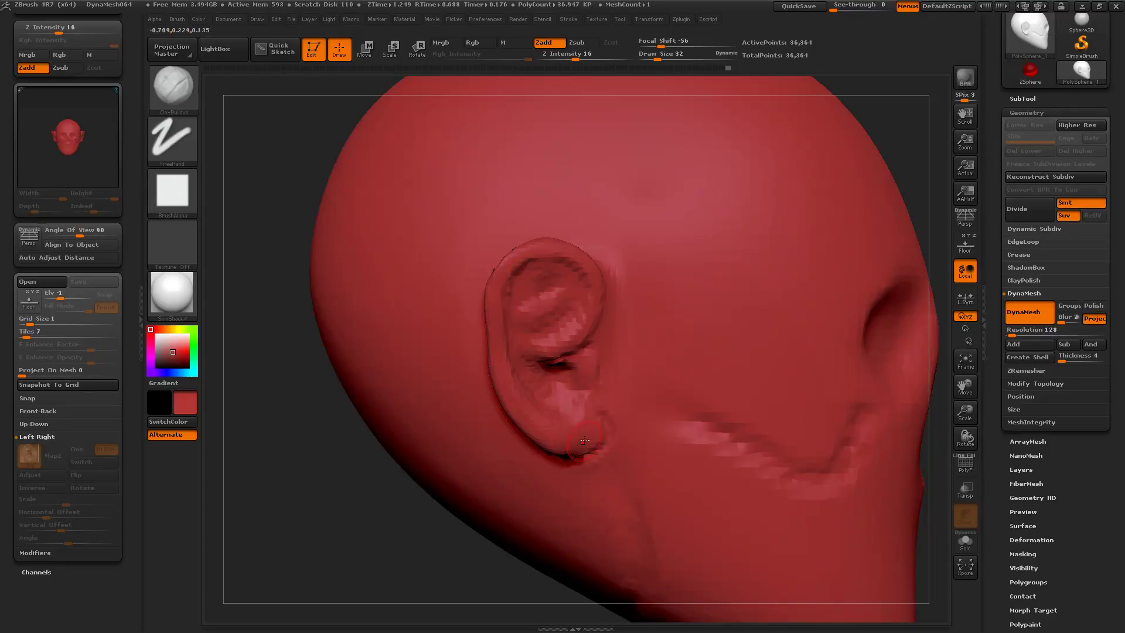
# Remesh the head and smooth the ear's inner folds, rim and earlobe.
pyautogui.keyDown('ctrl'); pyautogui.moveTo(367, 528); pyautogui.dragTo(408, 548); pyautogui.keyUp('ctrl')
pyautogui.keyDown('alt'); pyautogui.moveTo(432, 517); pyautogui.dragTo(497, 443); pyautogui.keyUp('alt')
pyautogui.moveTo(432, 426); pyautogui.dragTo(501, 306)
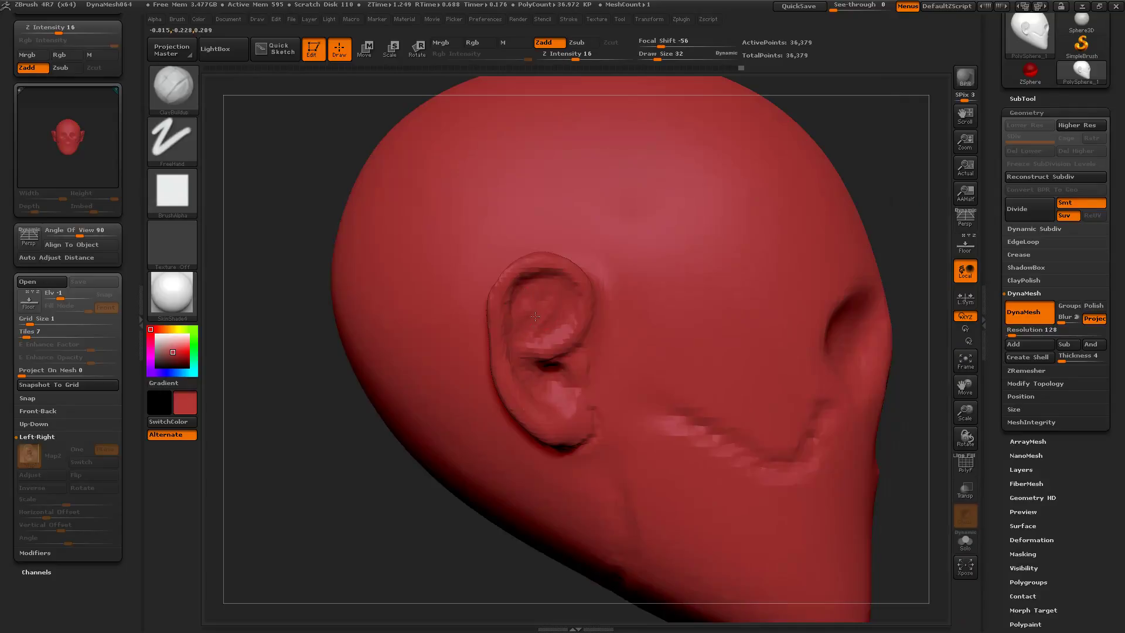
pyautogui.press('shift')
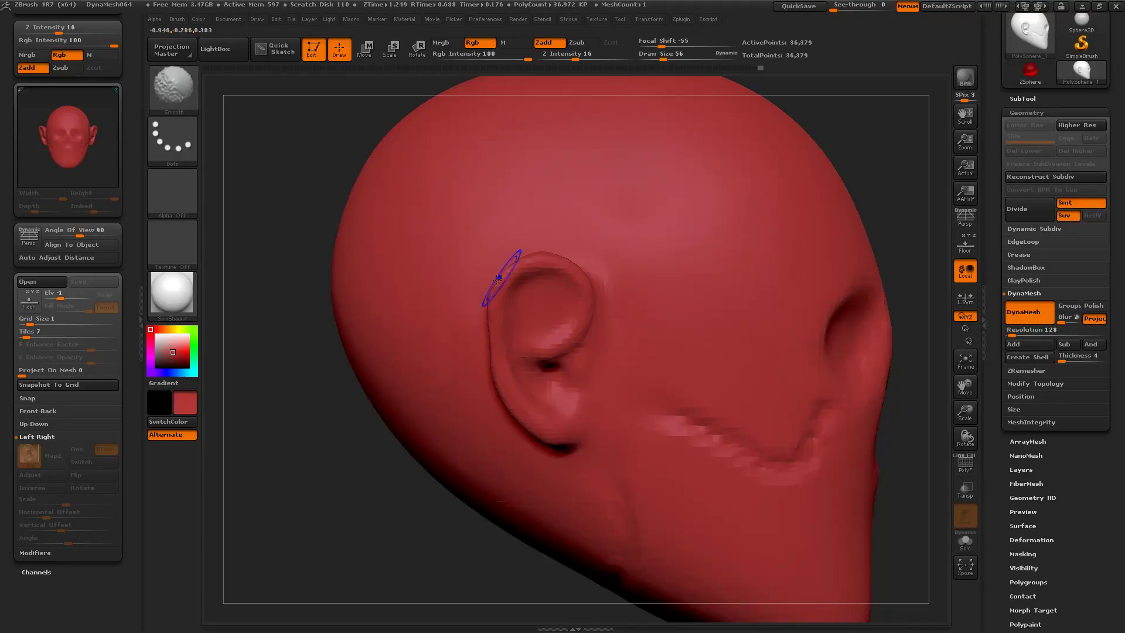
pyautogui.moveTo(304, 496)
pyautogui.mouseDown()
pyautogui.moveTo(371, 513)
pyautogui.moveTo(557, 348)
pyautogui.mouseUp()
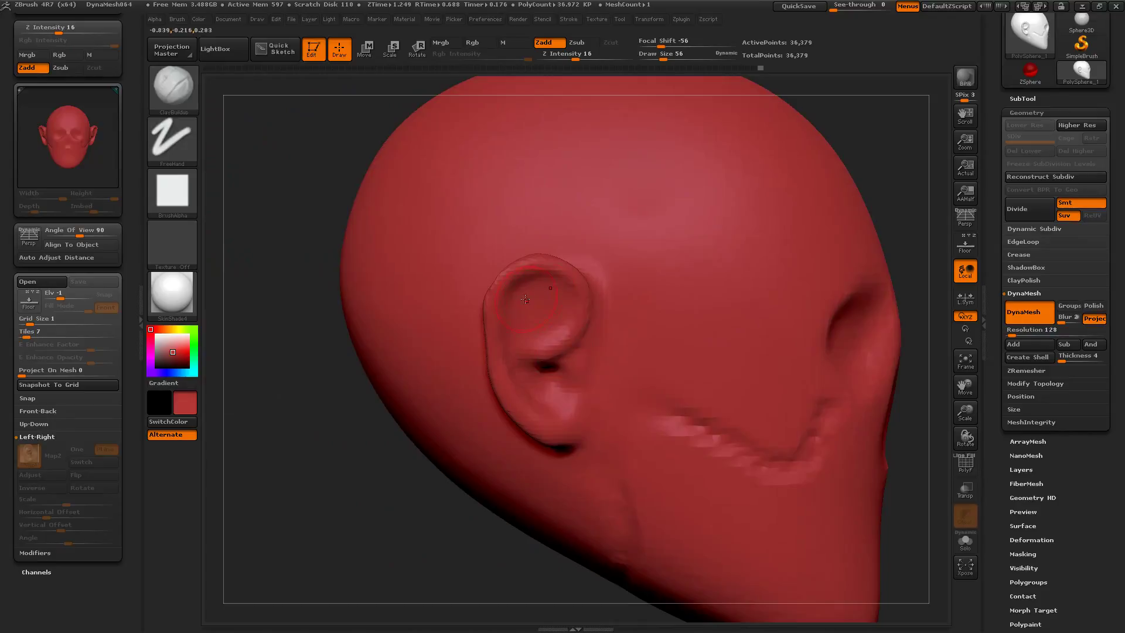
# Build up the back of the upper ear with the ClayBuildup brush at draw size 56.
pyautogui.moveTo(382, 485); pyautogui.dragTo(525, 279)
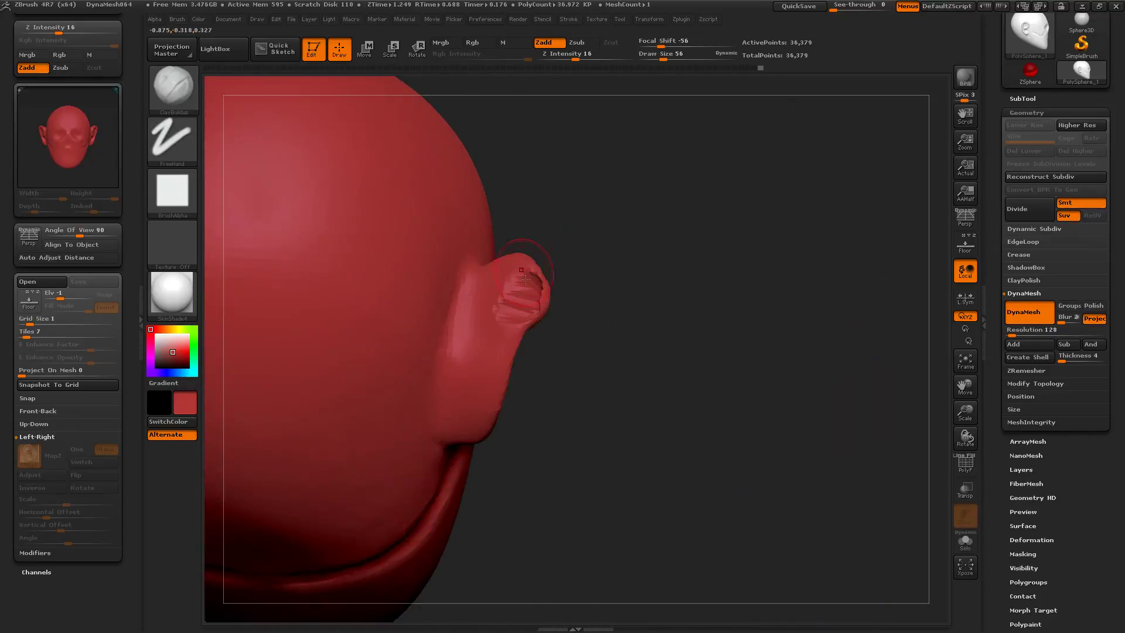
pyautogui.moveTo(553, 328); pyautogui.dragTo(520, 318)
pyautogui.moveTo(662, 333)
pyautogui.mouseDown()
pyautogui.moveTo(696, 334)
pyautogui.moveTo(648, 334)
pyautogui.moveTo(660, 326)
pyautogui.moveTo(674, 328)
pyautogui.moveTo(653, 337)
pyautogui.mouseUp()
pyautogui.moveTo(534, 275); pyautogui.dragTo(535, 280)
pyautogui.moveTo(659, 322); pyautogui.dragTo(528, 293)
pyautogui.keyDown('ctrl'); pyautogui.moveTo(419, 428); pyautogui.dragTo(407, 457); pyautogui.keyUp('ctrl')
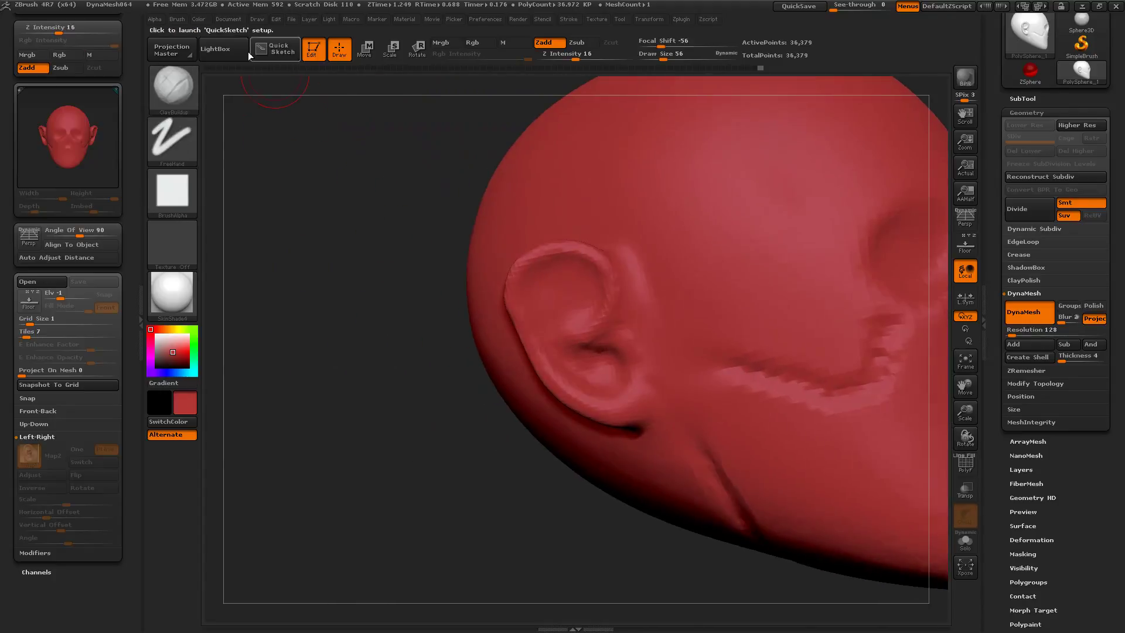
# Turn on BackfaceMask auto masking for the ClayBuildup brush.
pyautogui.click(175, 19)
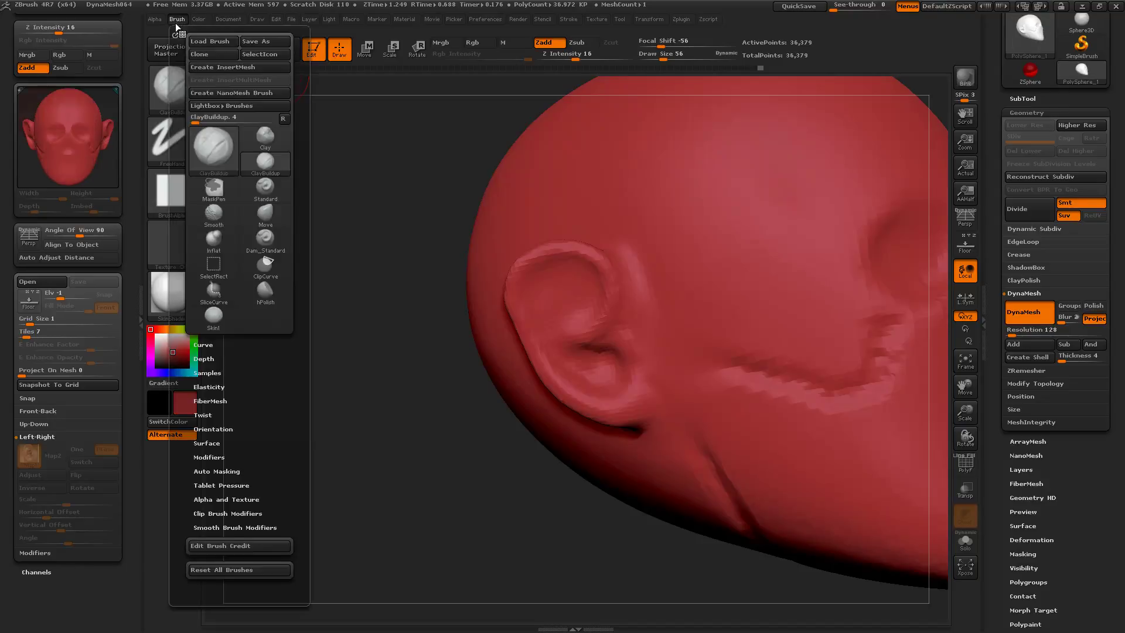
pyautogui.click(229, 472)
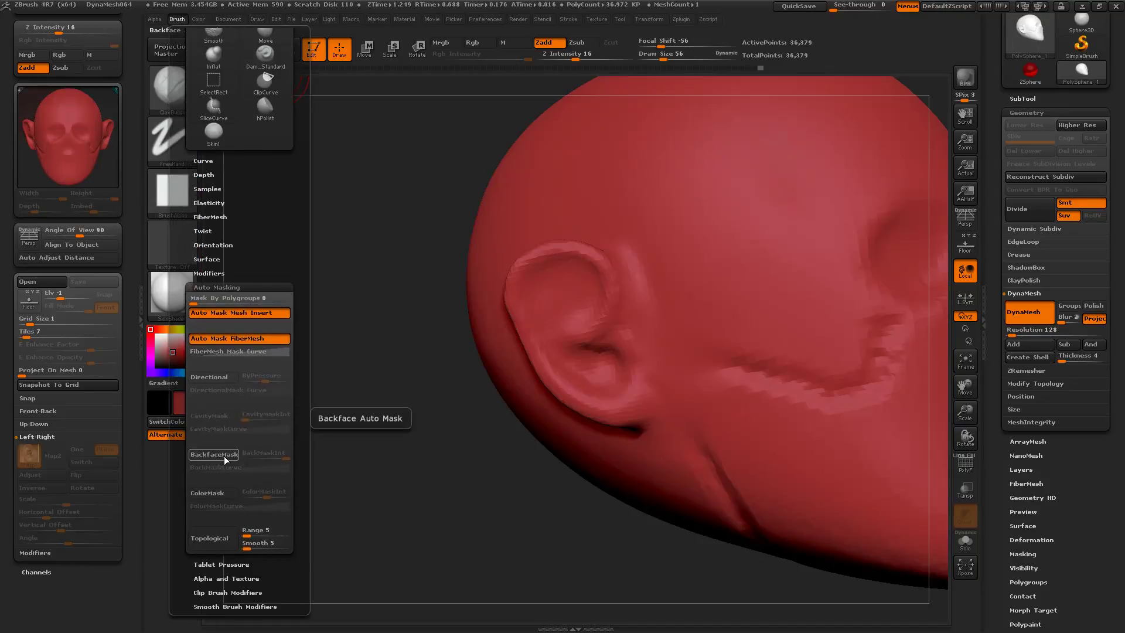
pyautogui.click(229, 457)
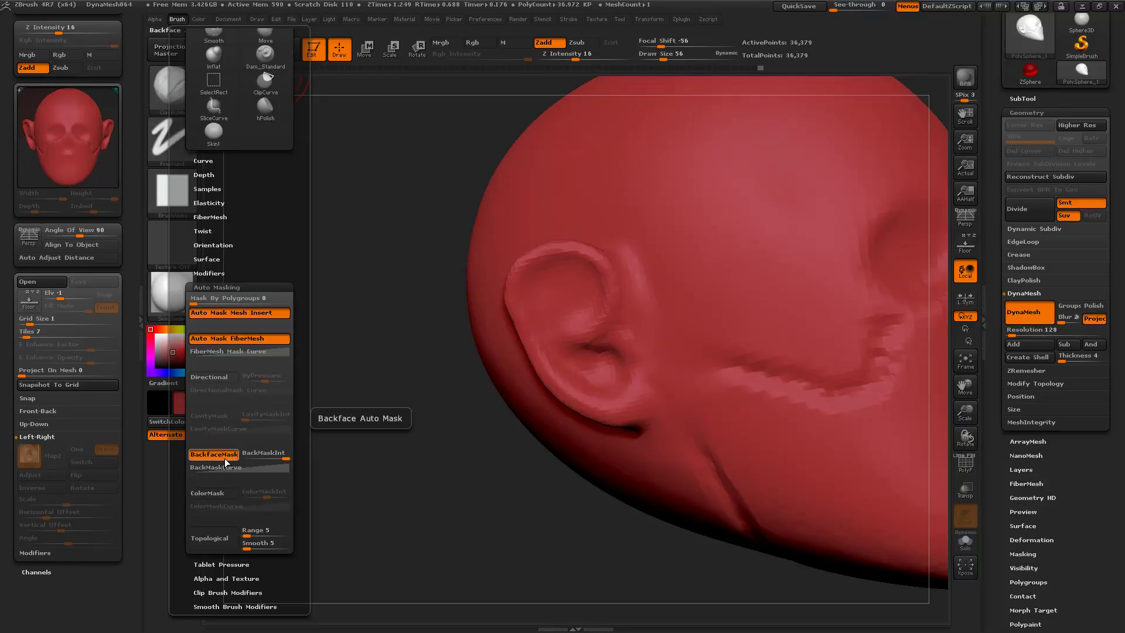
pyautogui.click(228, 457)
# Turn on BackfaceMask for the Dam_Standard brush too, and return to ClayBuildup.
pyautogui.press('b')
pyautogui.press('d')
pyautogui.press('s')
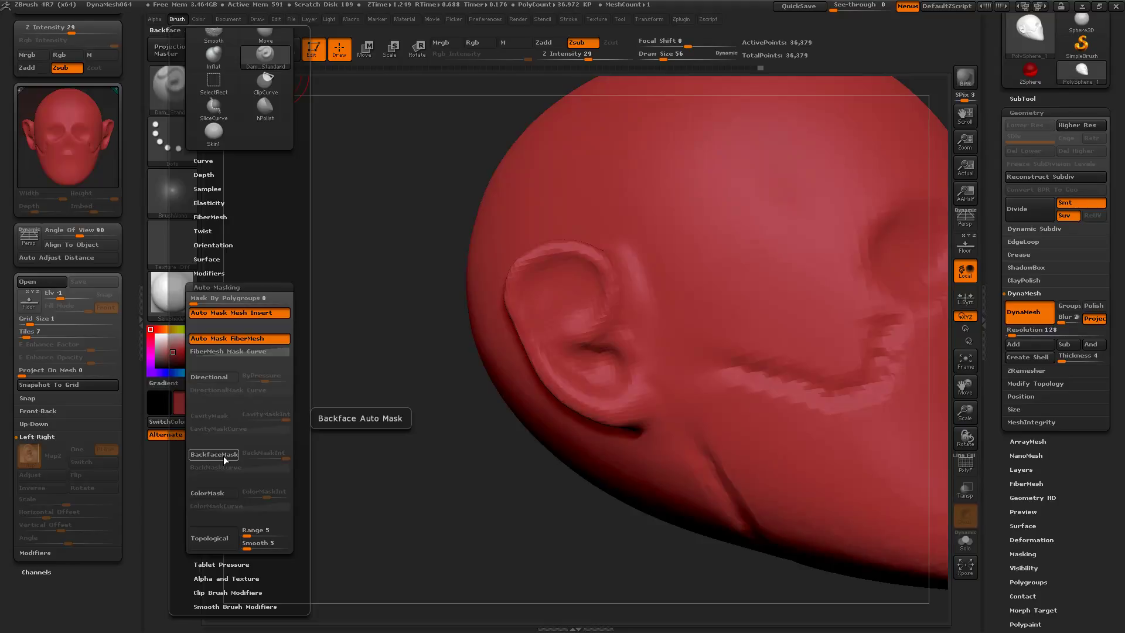
pyautogui.click(225, 455)
pyautogui.press('b')
pyautogui.press('c')
pyautogui.press('b')
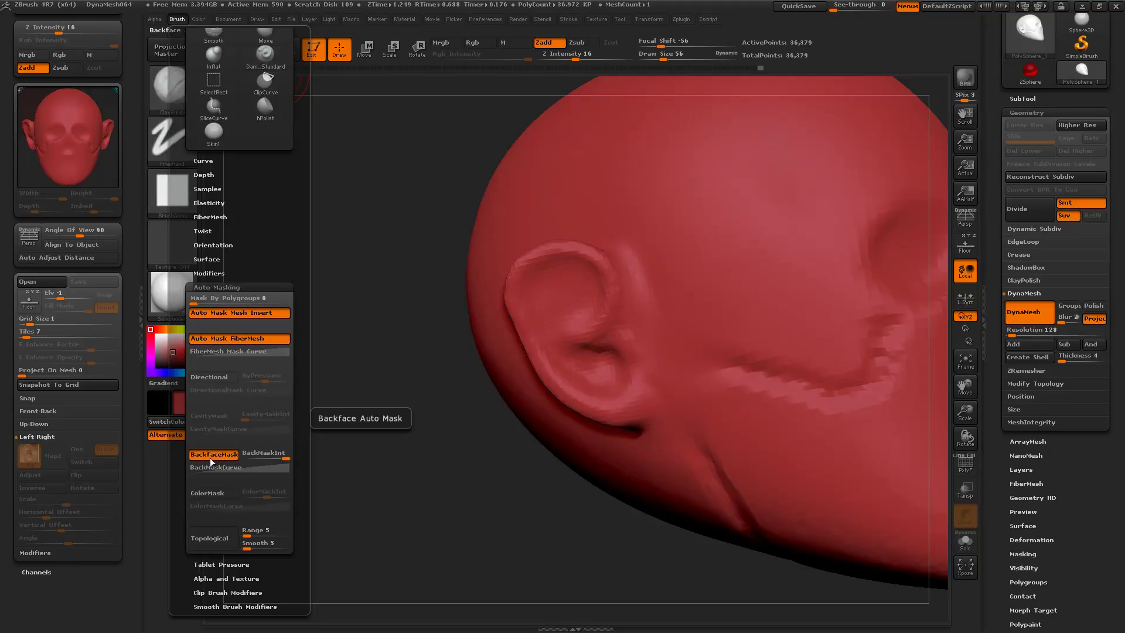
# Build up and smooth the back of the ear with ClayBuildup at draw size 105.
pyautogui.moveTo(533, 284); pyautogui.dragTo(534, 287)
pyautogui.moveTo(386, 470)
pyautogui.mouseDown()
pyautogui.moveTo(454, 484)
pyautogui.moveTo(581, 313)
pyautogui.moveTo(715, 352)
pyautogui.moveTo(410, 452)
pyautogui.moveTo(408, 522)
pyautogui.moveTo(521, 288)
pyautogui.mouseUp()
pyautogui.press('s')
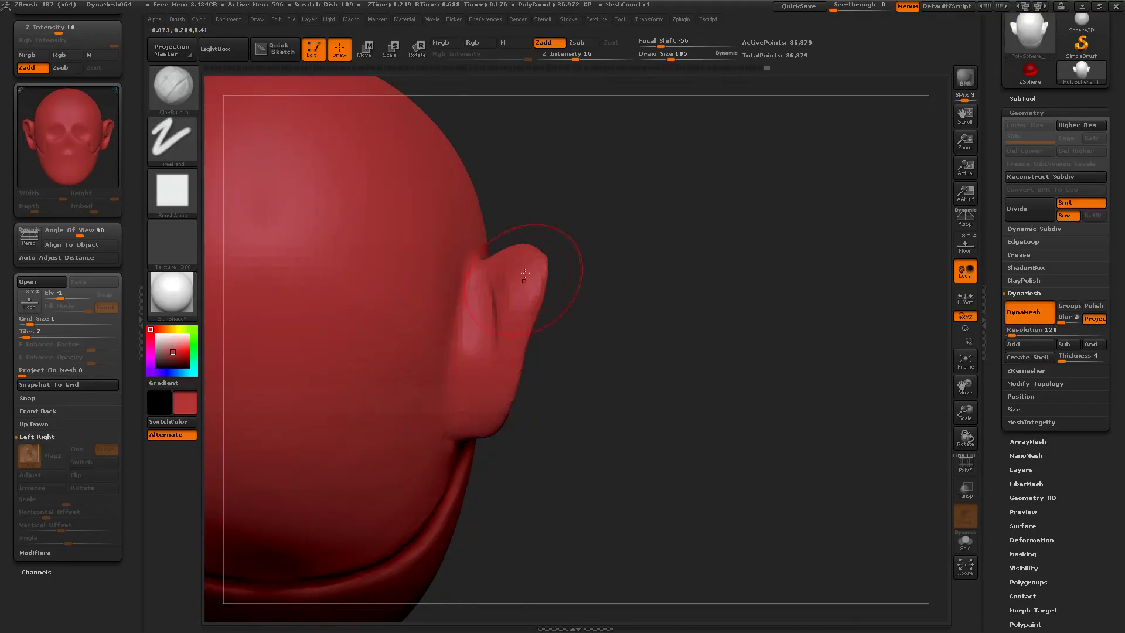
pyautogui.press('shift')
pyautogui.moveTo(659, 347)
pyautogui.mouseDown()
pyautogui.moveTo(493, 311)
pyautogui.moveTo(659, 340)
pyautogui.moveTo(623, 334)
pyautogui.mouseUp()
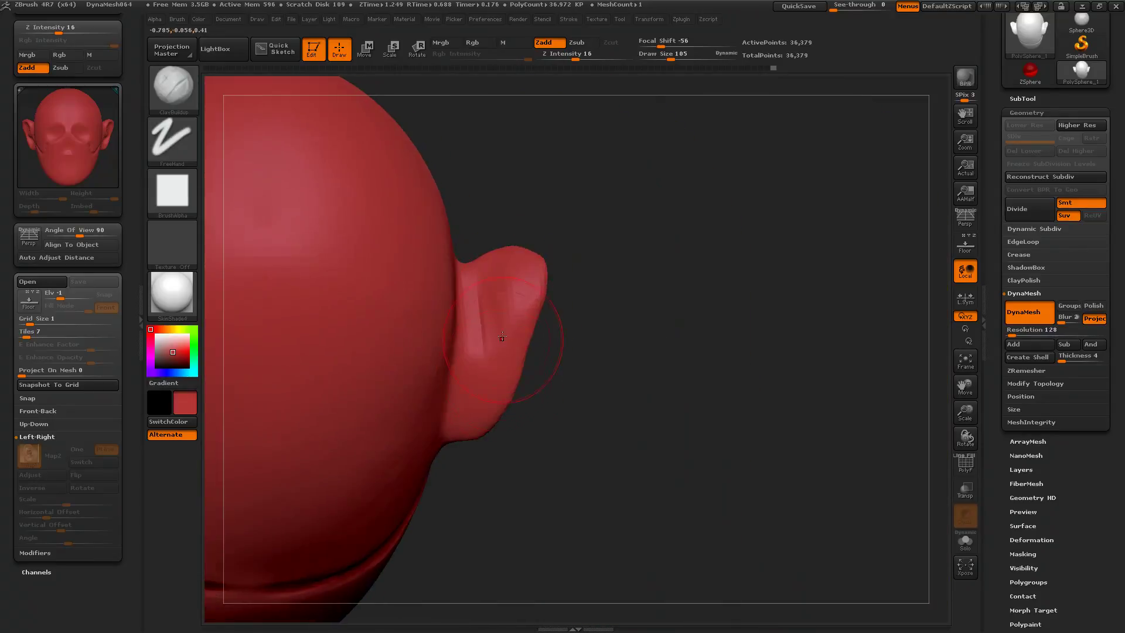
pyautogui.moveTo(468, 376)
pyautogui.mouseDown()
pyautogui.moveTo(487, 359)
pyautogui.moveTo(476, 361)
pyautogui.mouseUp()
# Refine the hollow behind the ear with ClayBuildup at draw size 62 and smooth it.
pyautogui.press('s')
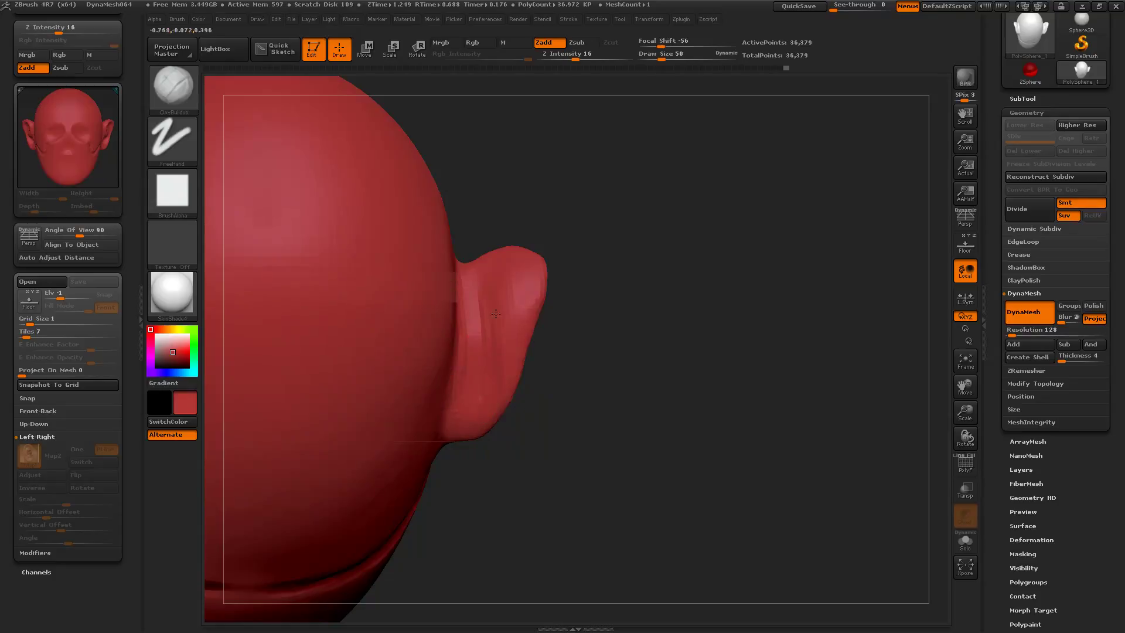
pyautogui.press('s')
pyautogui.moveTo(483, 353); pyautogui.dragTo(490, 334)
pyautogui.keyDown('shift'); pyautogui.moveTo(498, 305); pyautogui.dragTo(502, 348); pyautogui.keyUp('shift')
pyautogui.moveTo(577, 375)
pyautogui.mouseDown()
pyautogui.moveTo(408, 412)
pyautogui.moveTo(930, 242)
pyautogui.mouseUp()
# Show the ear reference photo and build up the inner ear folds along it with ClayBuildup at draw sizes 26 and 45, smoothing the result.
pyautogui.click(965, 250)
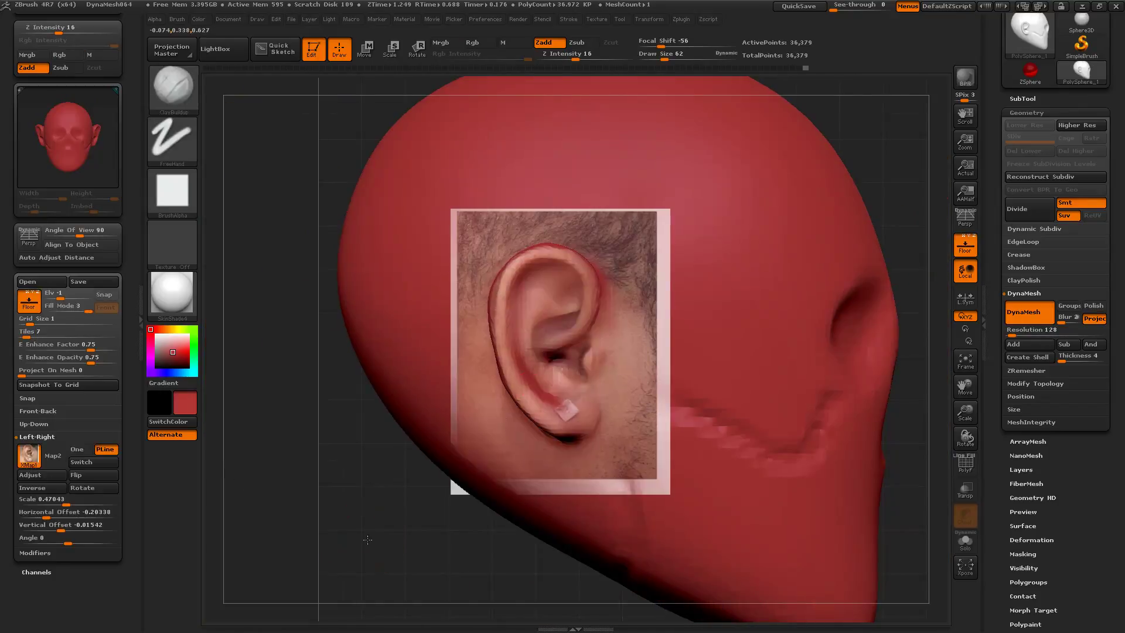
pyautogui.keyDown('alt'); pyautogui.moveTo(372, 527); pyautogui.dragTo(492, 457); pyautogui.keyUp('alt')
pyautogui.press('s')
pyautogui.moveTo(573, 339); pyautogui.dragTo(580, 325)
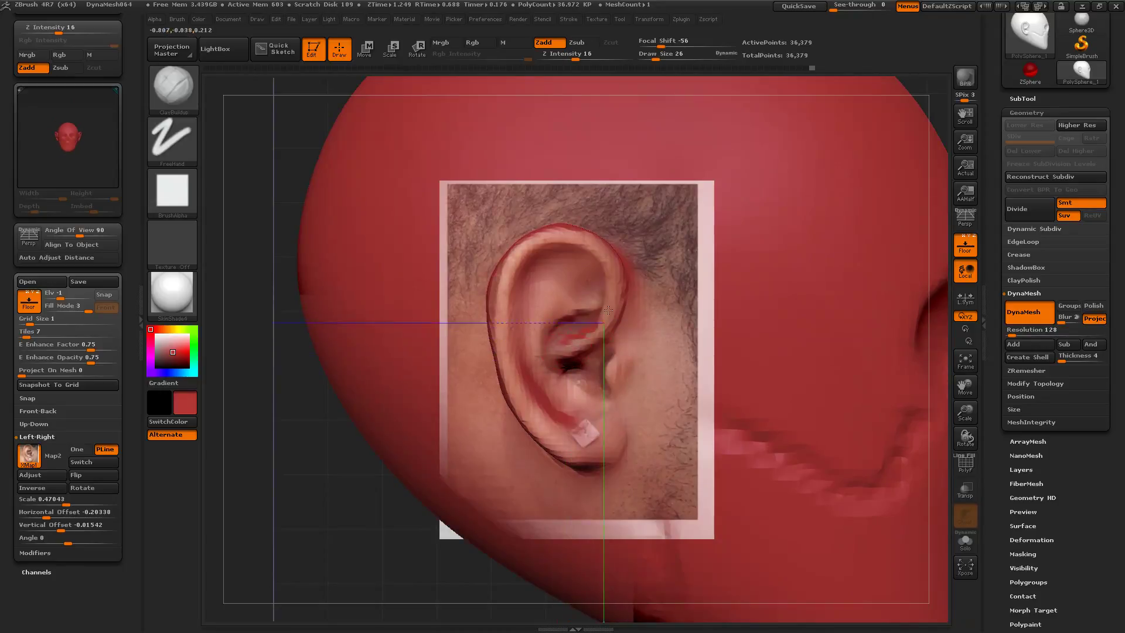
pyautogui.moveTo(545, 368); pyautogui.dragTo(545, 371)
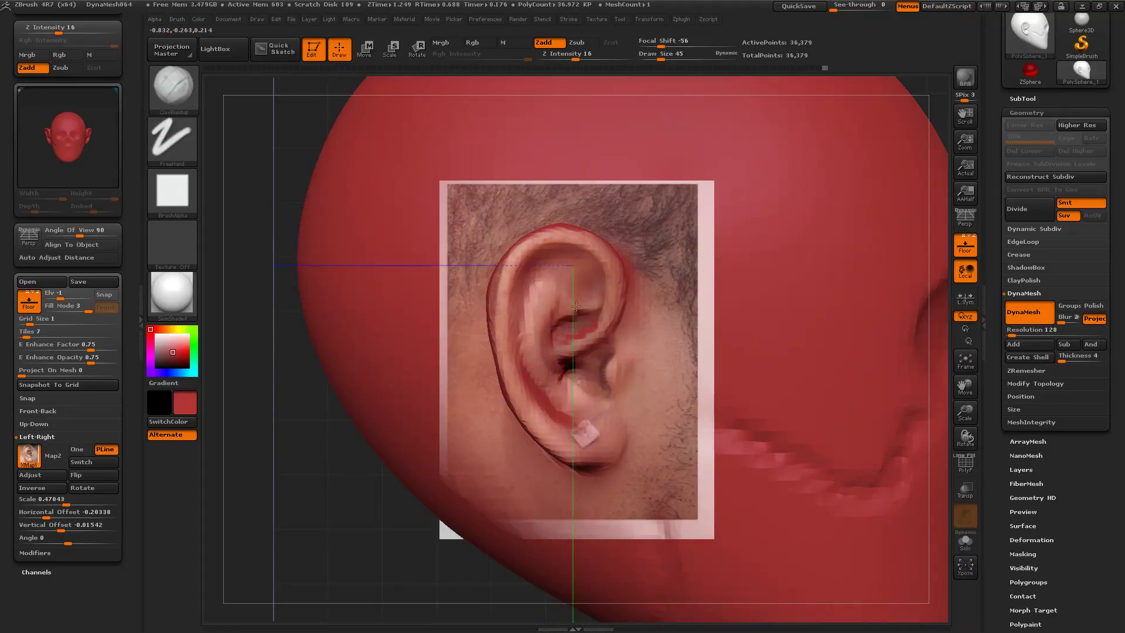
pyautogui.press('shift')
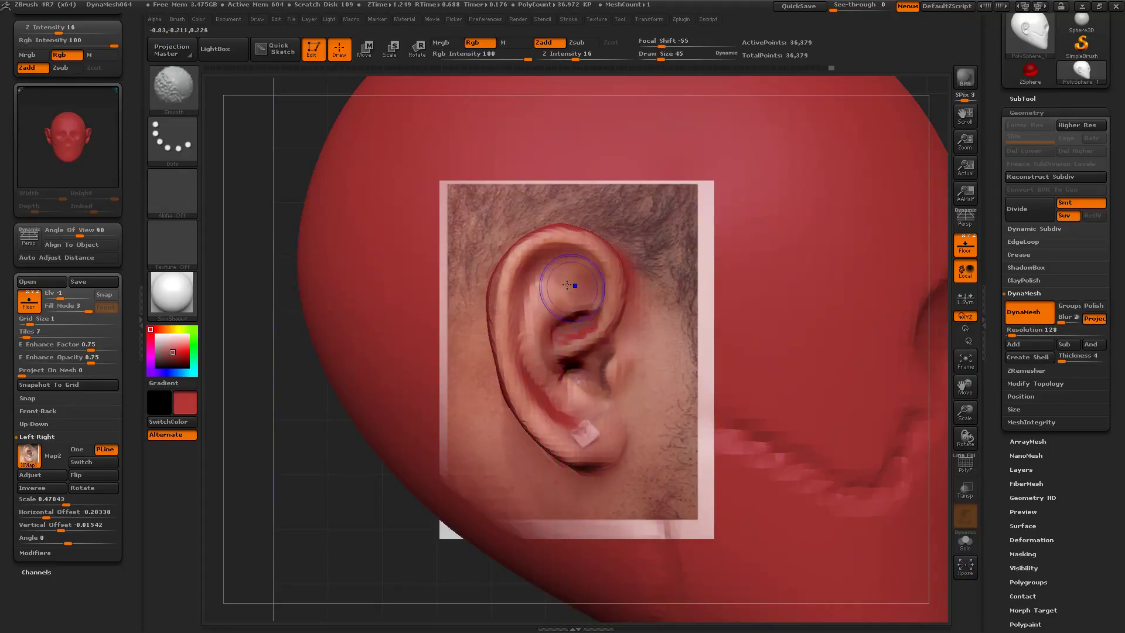
pyautogui.moveTo(397, 535)
pyautogui.keyDown('alt'); pyautogui.mouseDown()
pyautogui.moveTo(402, 479)
pyautogui.moveTo(347, 482)
pyautogui.moveTo(494, 428)
pyautogui.mouseUp(); pyautogui.keyUp('alt')
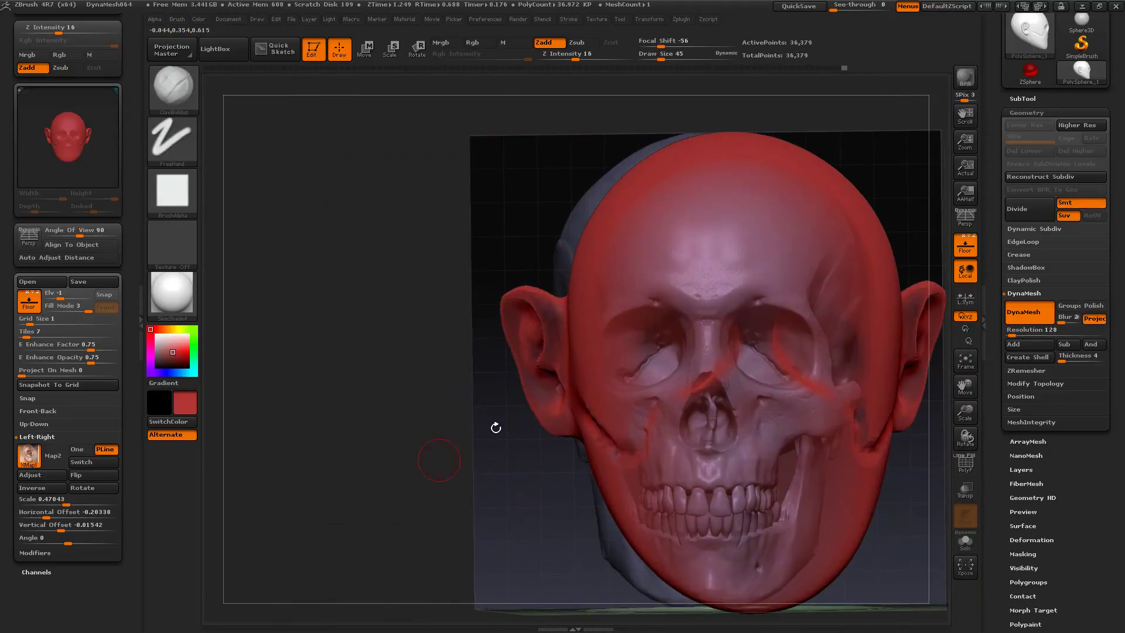
# Hide the reference floor and turn on perspective view for the whole head.
pyautogui.click(965, 245)
pyautogui.moveTo(461, 518); pyautogui.dragTo(477, 469)
pyautogui.keyDown('shift'); pyautogui.moveTo(495, 531); pyautogui.dragTo(369, 507); pyautogui.keyUp('shift')
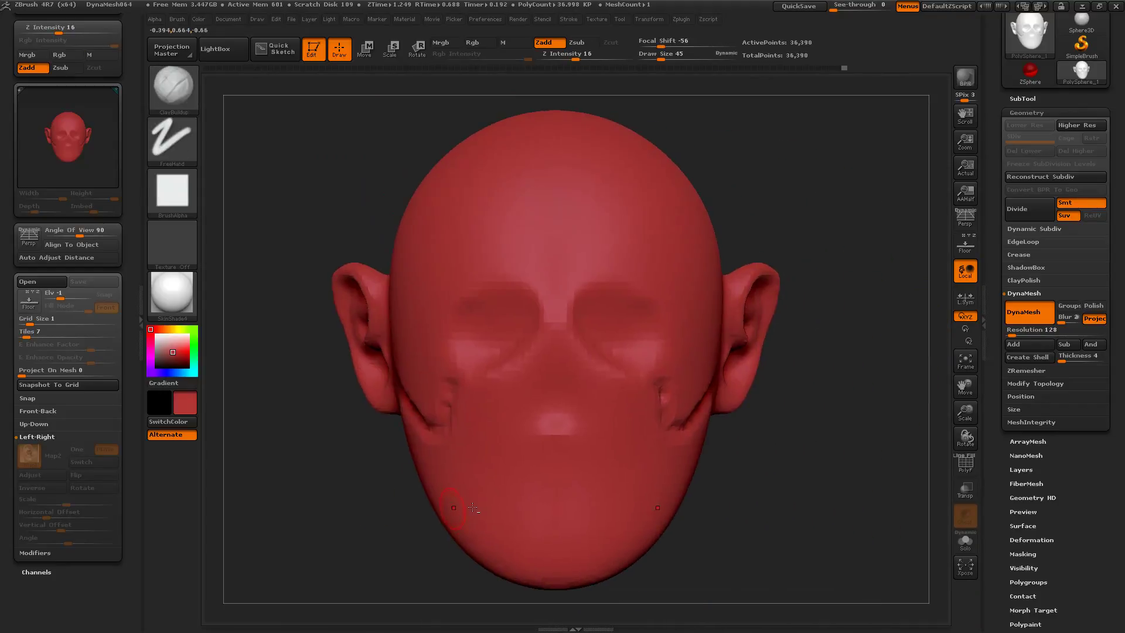
pyautogui.keyDown('alt'); pyautogui.moveTo(795, 520); pyautogui.dragTo(801, 496); pyautogui.keyUp('alt')
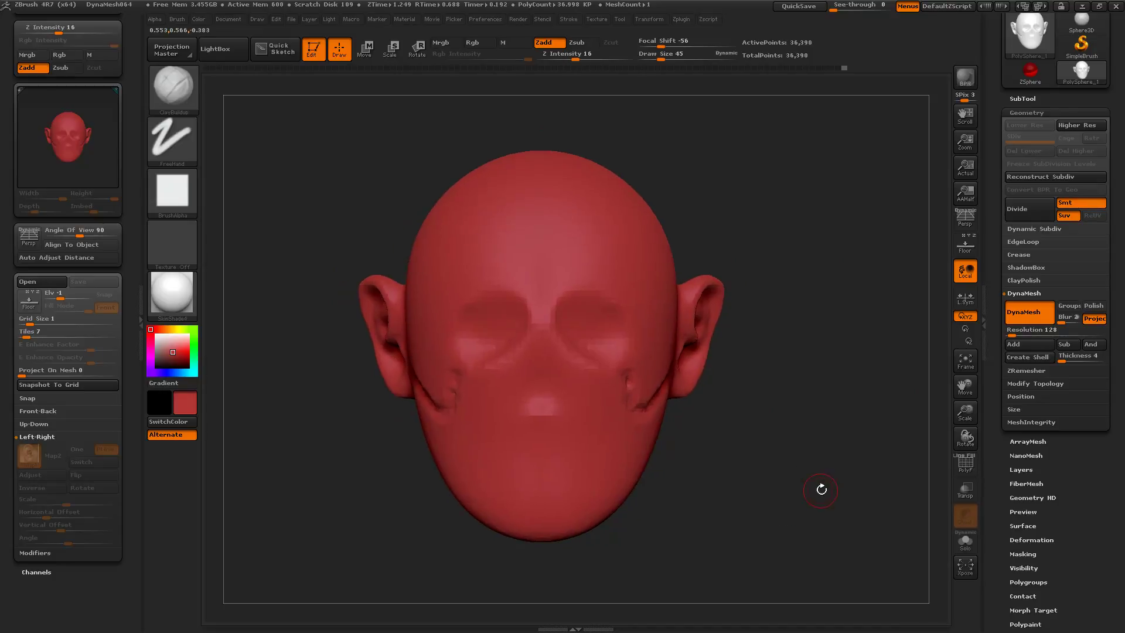
pyautogui.click(966, 219)
pyautogui.moveTo(788, 375)
pyautogui.mouseDown()
pyautogui.moveTo(802, 371)
pyautogui.moveTo(811, 500)
pyautogui.moveTo(829, 449)
pyautogui.mouseUp()
# Adjust the head's overall shape from several angles with the Move brush at draw size 451.
pyautogui.press('b')
pyautogui.press('m')
pyautogui.press('v')
pyautogui.press('s')
pyautogui.moveTo(635, 333)
pyautogui.mouseDown()
pyautogui.moveTo(706, 328)
pyautogui.moveTo(709, 308)
pyautogui.mouseUp()
pyautogui.moveTo(668, 261); pyautogui.dragTo(689, 237)
pyautogui.moveTo(718, 329); pyautogui.dragTo(726, 331)
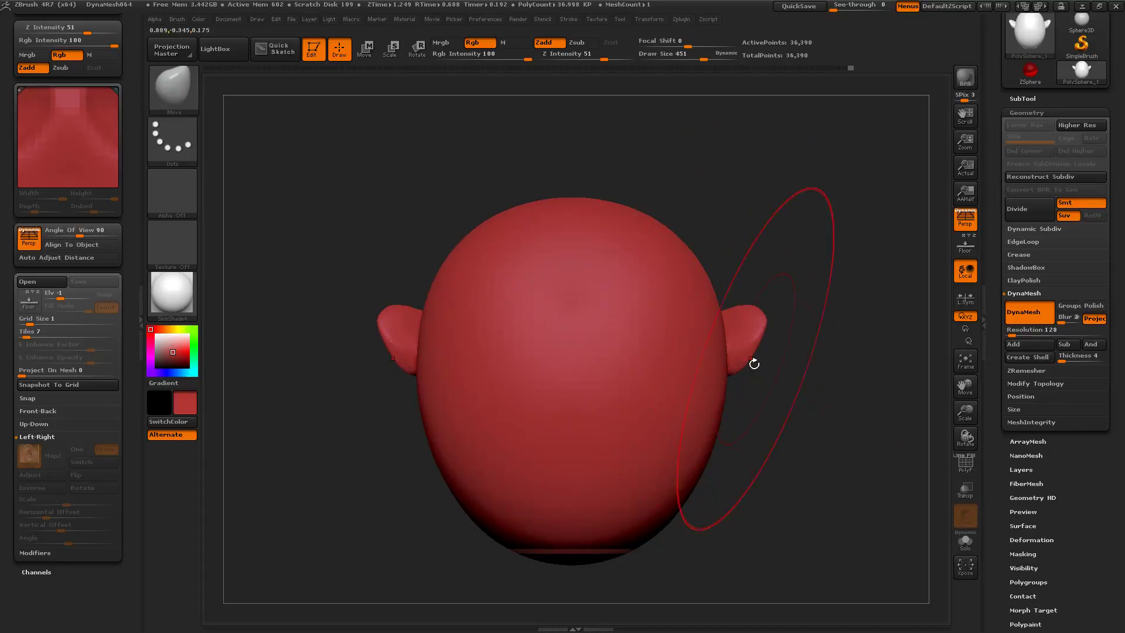
pyautogui.moveTo(778, 387)
pyautogui.mouseDown()
pyautogui.moveTo(836, 357)
pyautogui.moveTo(825, 312)
pyautogui.moveTo(803, 296)
pyautogui.moveTo(774, 275)
pyautogui.moveTo(735, 313)
pyautogui.moveTo(656, 303)
pyautogui.mouseUp()
pyautogui.press('s')
pyautogui.moveTo(785, 425)
pyautogui.mouseDown()
pyautogui.moveTo(808, 382)
pyautogui.moveTo(754, 357)
pyautogui.moveTo(779, 347)
pyautogui.moveTo(680, 352)
pyautogui.moveTo(787, 350)
pyautogui.moveTo(719, 360)
pyautogui.moveTo(774, 463)
pyautogui.moveTo(802, 460)
pyautogui.moveTo(771, 473)
pyautogui.mouseUp()
# Build up the jaw and cheek below the ear with ClayBuildup at draw size 118.
pyautogui.press('b')
pyautogui.press('d')
pyautogui.press('s')
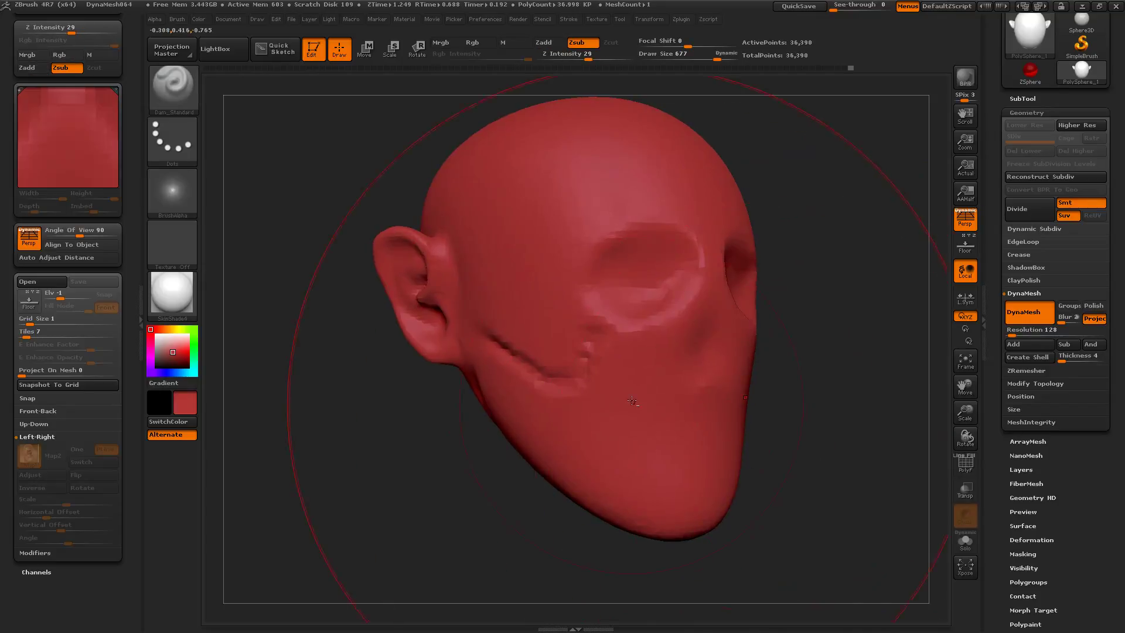
pyautogui.press('b')
pyautogui.press('c')
pyautogui.press('b')
pyautogui.press('s')
pyautogui.moveTo(584, 383)
pyautogui.mouseDown()
pyautogui.moveTo(559, 387)
pyautogui.moveTo(517, 360)
pyautogui.mouseUp()
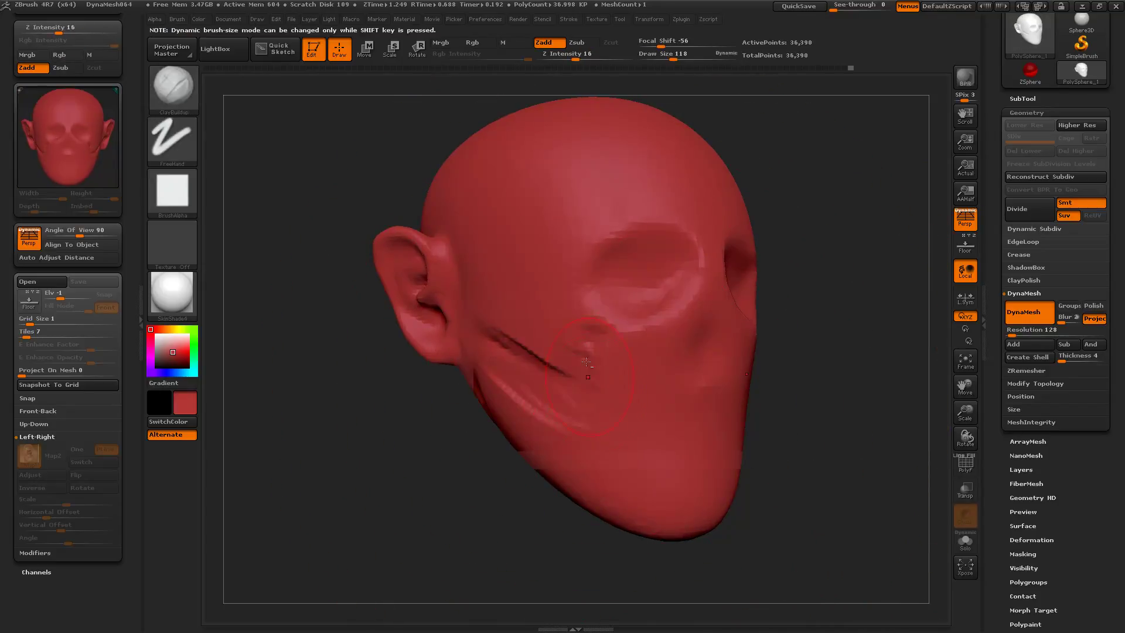
# Block in the nose and fill out the front of the cheeks and mouth area with ClayBuildup at draw size 118.
pyautogui.moveTo(622, 346)
pyautogui.keyDown('alt'); pyautogui.mouseDown()
pyautogui.moveTo(709, 348)
pyautogui.moveTo(722, 405)
pyautogui.moveTo(709, 300)
pyautogui.mouseUp(); pyautogui.keyUp('alt')
pyautogui.moveTo(700, 261); pyautogui.dragTo(688, 254)
pyautogui.moveTo(717, 380)
pyautogui.mouseDown()
pyautogui.moveTo(716, 357)
pyautogui.moveTo(729, 375)
pyautogui.moveTo(692, 372)
pyautogui.mouseUp()
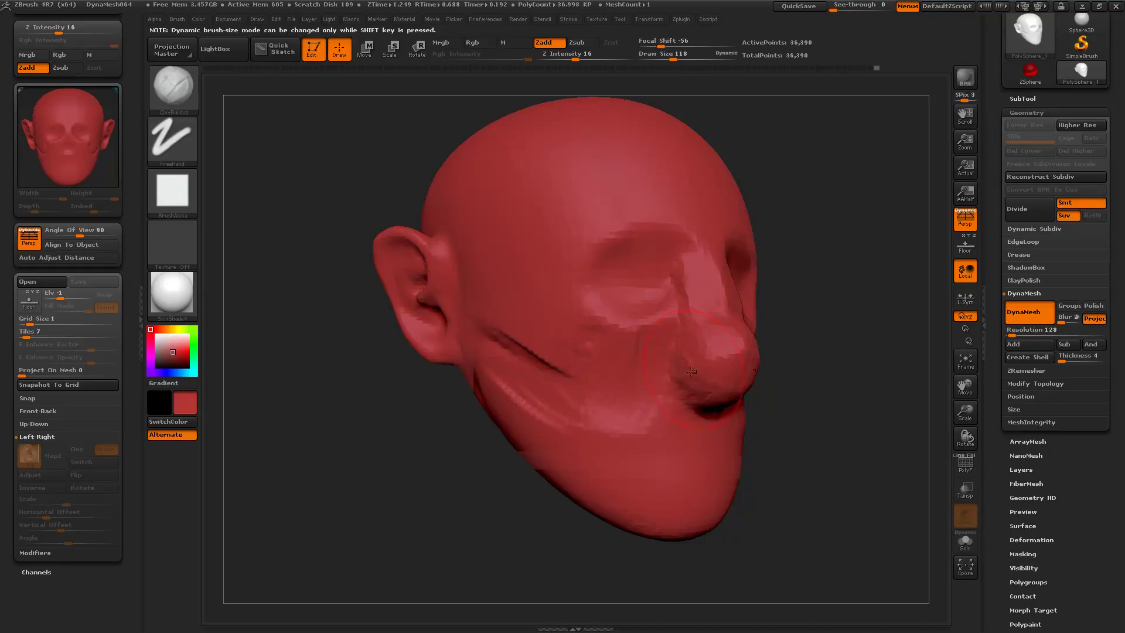
pyautogui.moveTo(638, 424); pyautogui.dragTo(633, 465)
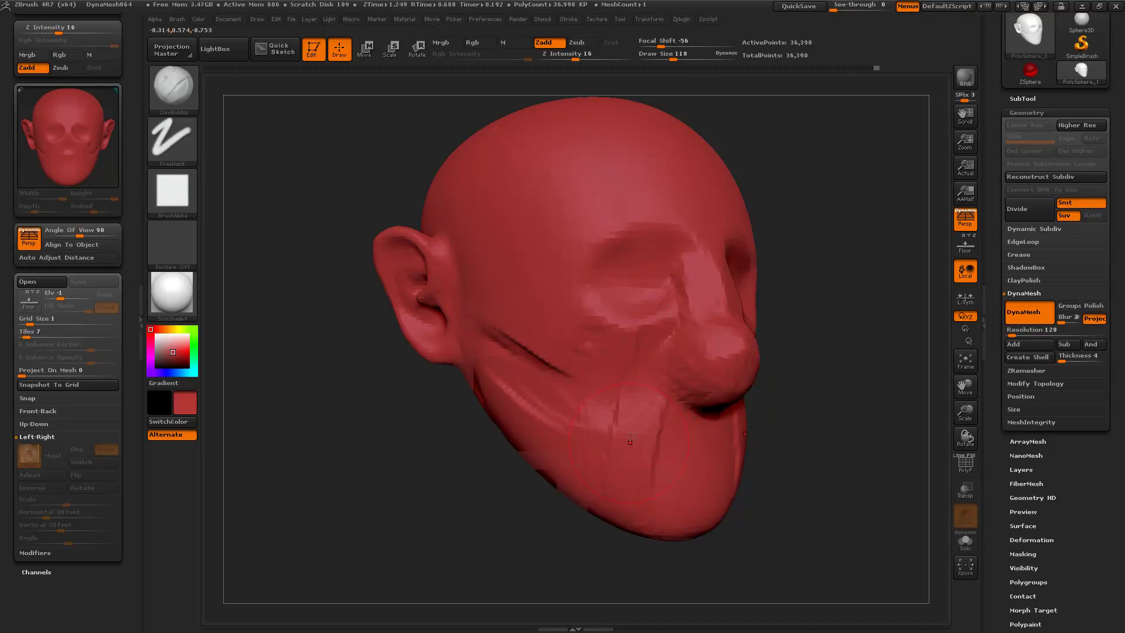
pyautogui.moveTo(623, 414)
pyautogui.mouseDown()
pyautogui.moveTo(641, 513)
pyautogui.moveTo(644, 417)
pyautogui.mouseUp()
# Remesh the head and smooth the nose, cheekbones and eye sockets at draw size 226.
pyautogui.press('s')
pyautogui.keyDown('ctrl'); pyautogui.moveTo(807, 455); pyautogui.dragTo(838, 486); pyautogui.keyUp('ctrl')
pyautogui.press('shift')
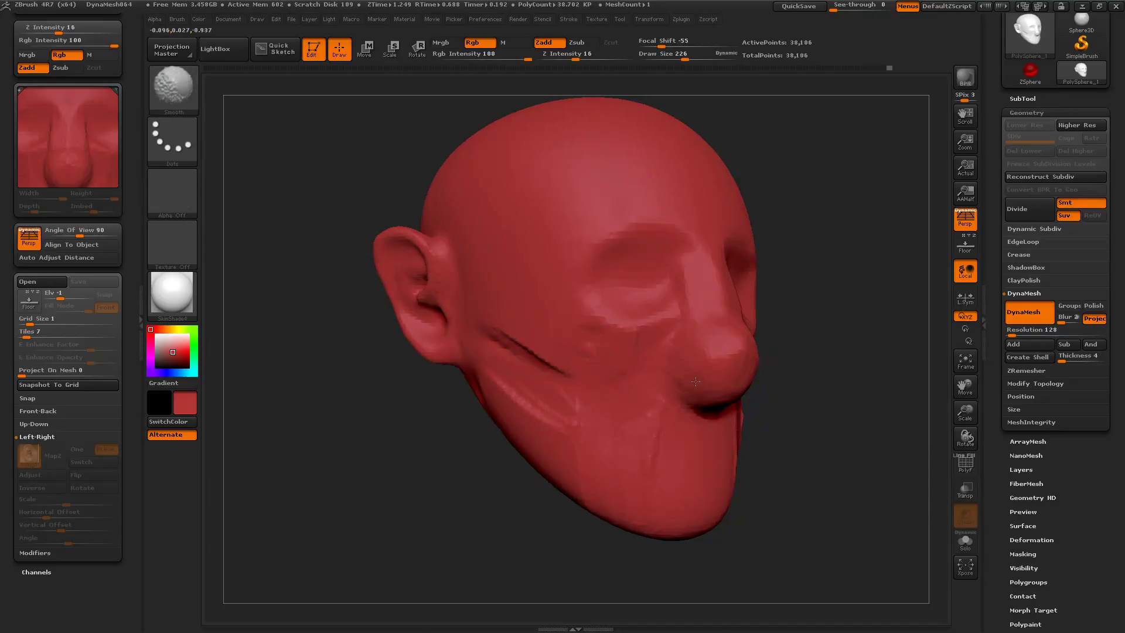
pyautogui.keyDown('shift'); pyautogui.moveTo(521, 350); pyautogui.dragTo(515, 380); pyautogui.keyUp('shift')
pyautogui.keyDown('shift'); pyautogui.moveTo(627, 271); pyautogui.dragTo(609, 267); pyautogui.keyUp('shift')
pyautogui.moveTo(840, 477)
pyautogui.keyDown('ctrl'); pyautogui.mouseDown()
pyautogui.moveTo(881, 501)
pyautogui.moveTo(842, 480)
pyautogui.mouseUp(); pyautogui.keyUp('ctrl')
pyautogui.press('shift')
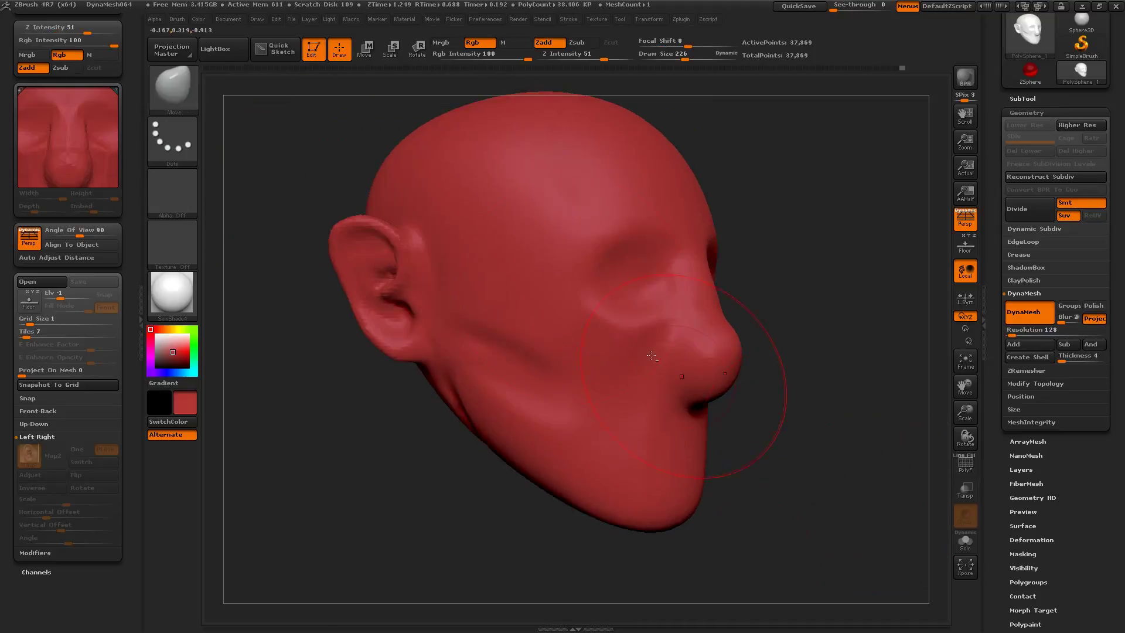
# Pull the nose and its bridge into shape with the Move brush at draw size 290.
pyautogui.press('s')
pyautogui.click(561, 286)
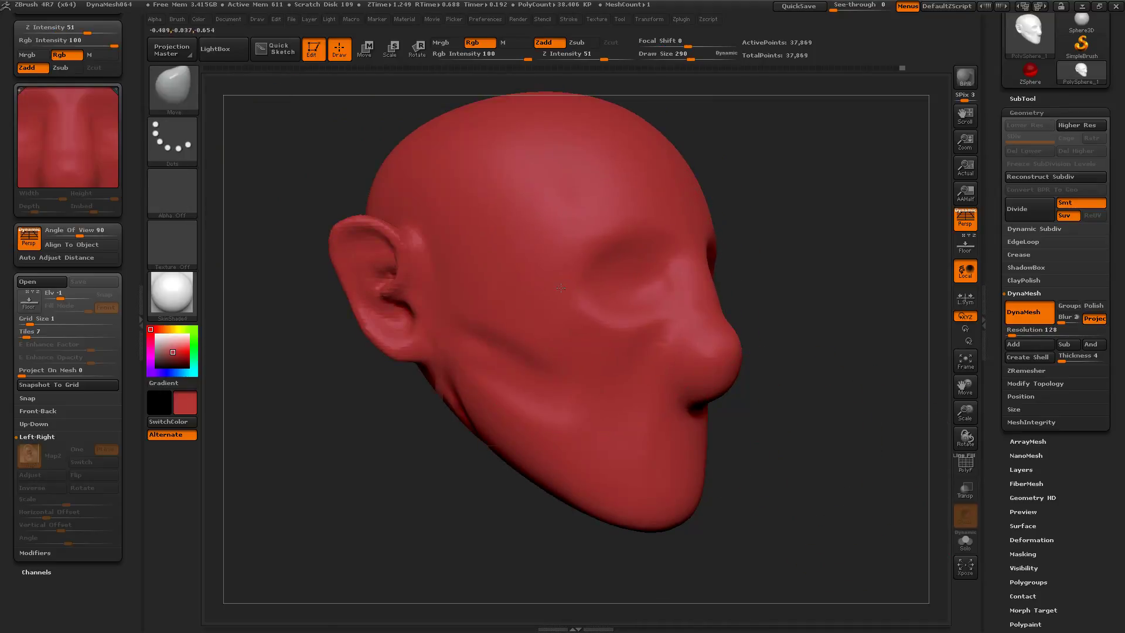
pyautogui.moveTo(762, 331)
pyautogui.mouseDown()
pyautogui.moveTo(804, 337)
pyautogui.moveTo(762, 319)
pyautogui.mouseUp()
pyautogui.moveTo(716, 255); pyautogui.dragTo(714, 280)
pyautogui.moveTo(538, 453)
pyautogui.mouseDown()
pyautogui.moveTo(829, 310)
pyautogui.moveTo(808, 306)
pyautogui.mouseUp()
# Refine the nose profile with the Move brush at draw size 192 and remesh the head.
pyautogui.press('s')
pyautogui.click(745, 291)
pyautogui.moveTo(712, 258); pyautogui.dragTo(728, 255)
pyautogui.moveTo(766, 340)
pyautogui.mouseDown()
pyautogui.moveTo(797, 317)
pyautogui.moveTo(804, 367)
pyautogui.mouseUp()
pyautogui.keyDown('ctrl'); pyautogui.moveTo(828, 287); pyautogui.dragTo(841, 336); pyautogui.keyUp('ctrl')
# Carve the crease around the nostril wing with the Dam_Standard brush.
pyautogui.moveTo(826, 495); pyautogui.dragTo(425, 486)
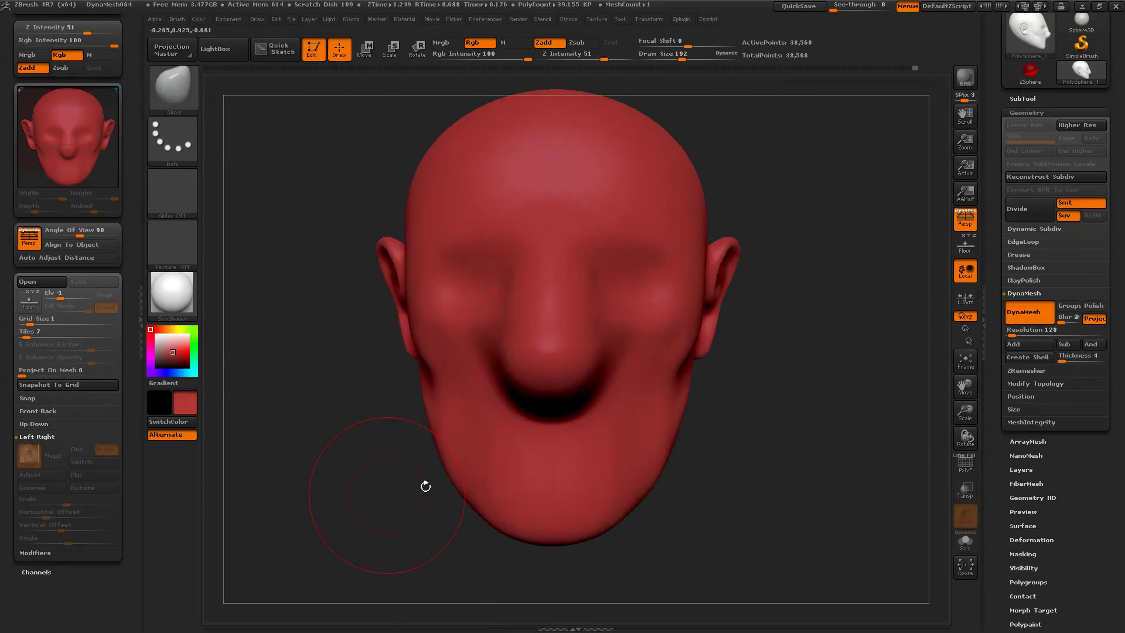
pyautogui.moveTo(809, 478)
pyautogui.mouseDown()
pyautogui.moveTo(832, 473)
pyautogui.moveTo(798, 490)
pyautogui.mouseUp()
pyautogui.press('b')
pyautogui.press('d')
pyautogui.press('s')
pyautogui.press('s')
pyautogui.moveTo(497, 357)
pyautogui.mouseDown()
pyautogui.moveTo(476, 357)
pyautogui.moveTo(487, 346)
pyautogui.moveTo(524, 385)
pyautogui.mouseUp()
pyautogui.moveTo(743, 444)
pyautogui.mouseDown()
pyautogui.moveTo(616, 443)
pyautogui.moveTo(758, 442)
pyautogui.mouseUp()
# Build up the side of the nose and the adjoining cheek with ClayBuildup at draw size 72.
pyautogui.press('b')
pyautogui.press('c')
pyautogui.press('b')
pyautogui.press('s')
pyautogui.moveTo(497, 292)
pyautogui.mouseDown()
pyautogui.moveTo(469, 269)
pyautogui.moveTo(441, 337)
pyautogui.mouseUp()
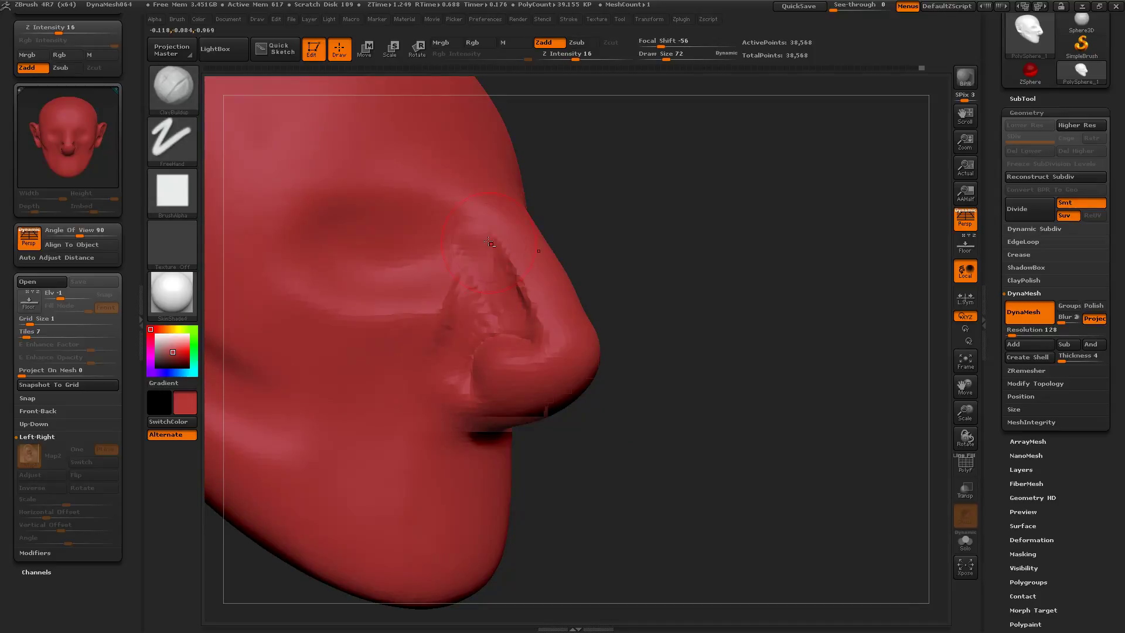
pyautogui.moveTo(489, 242); pyautogui.dragTo(549, 337)
# Remesh the head and smooth the side of the nose and cheek at draw size 131.
pyautogui.moveTo(705, 301)
pyautogui.keyDown('ctrl'); pyautogui.mouseDown()
pyautogui.moveTo(751, 410)
pyautogui.moveTo(724, 419)
pyautogui.mouseUp(); pyautogui.keyUp('ctrl')
pyautogui.press('s')
pyautogui.moveTo(501, 314); pyautogui.dragTo(509, 314)
pyautogui.keyDown('shift'); pyautogui.moveTo(501, 281); pyautogui.dragTo(463, 336); pyautogui.keyUp('shift')
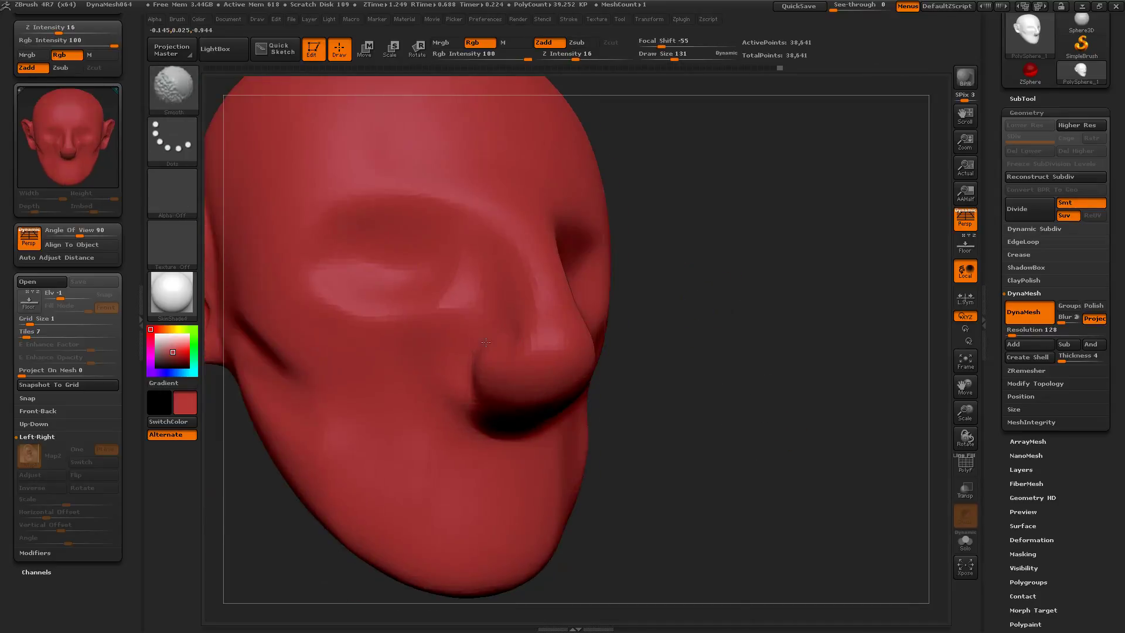
pyautogui.moveTo(793, 427)
pyautogui.mouseDown()
pyautogui.moveTo(809, 422)
pyautogui.moveTo(780, 435)
pyautogui.mouseUp()
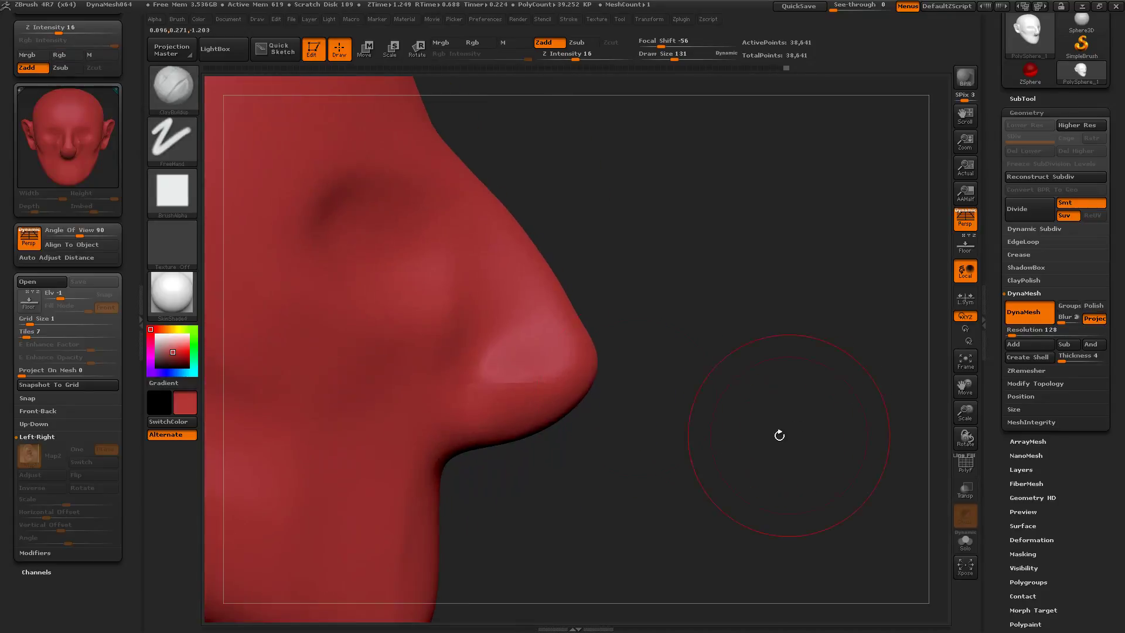
# Build up the nostril wing with ClayBuildup at draw size 50 and smooth it.
pyautogui.press('s')
pyautogui.moveTo(525, 392)
pyautogui.mouseDown()
pyautogui.moveTo(499, 384)
pyautogui.moveTo(520, 387)
pyautogui.mouseUp()
pyautogui.press('shift')
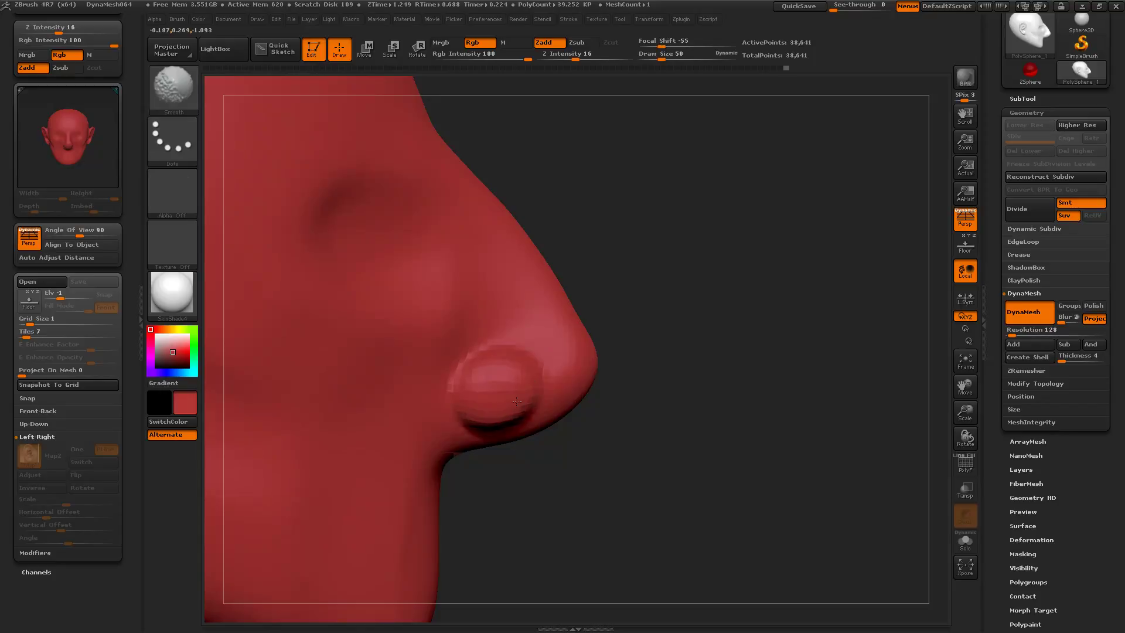
pyautogui.moveTo(666, 410)
pyautogui.mouseDown()
pyautogui.moveTo(736, 382)
pyautogui.moveTo(720, 406)
pyautogui.moveTo(685, 405)
pyautogui.moveTo(700, 404)
pyautogui.mouseUp()
# Build up the area below the eye with ClayBuildup at draw size 86 and smooth it.
pyautogui.press('s')
pyautogui.moveTo(607, 329); pyautogui.dragTo(612, 344)
pyautogui.press('shift')
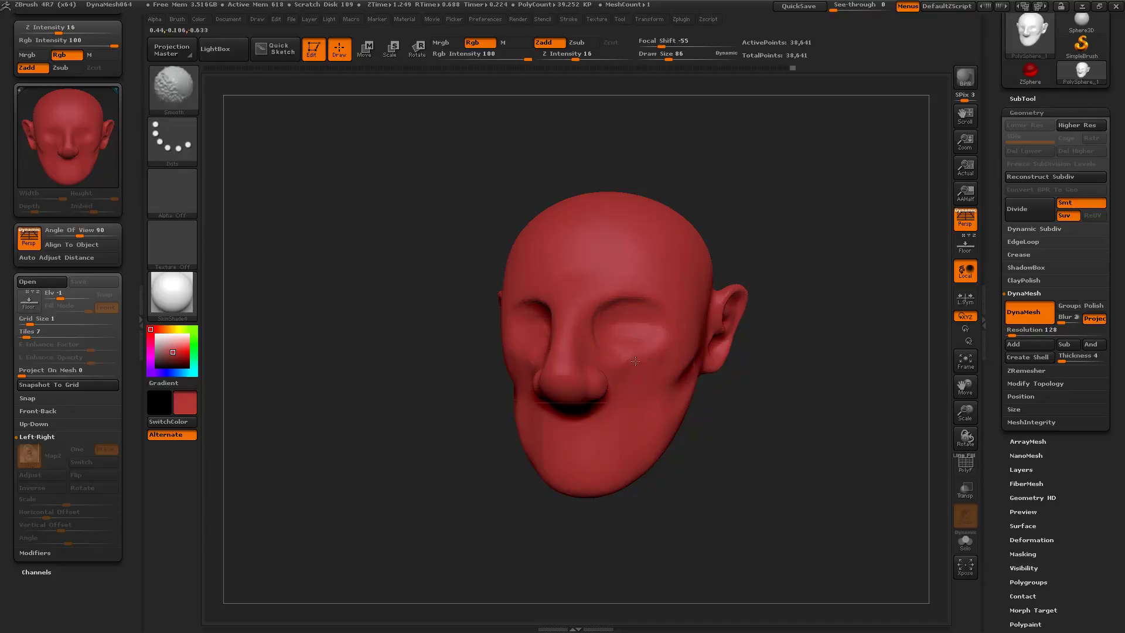
# Turn off DynaMesh and subdivide the head to subdivision level 3, setting the brush draw size to 181.
pyautogui.moveTo(761, 472)
pyautogui.mouseDown()
pyautogui.moveTo(777, 470)
pyautogui.moveTo(736, 462)
pyautogui.moveTo(753, 477)
pyautogui.mouseUp()
pyautogui.click(1027, 323)
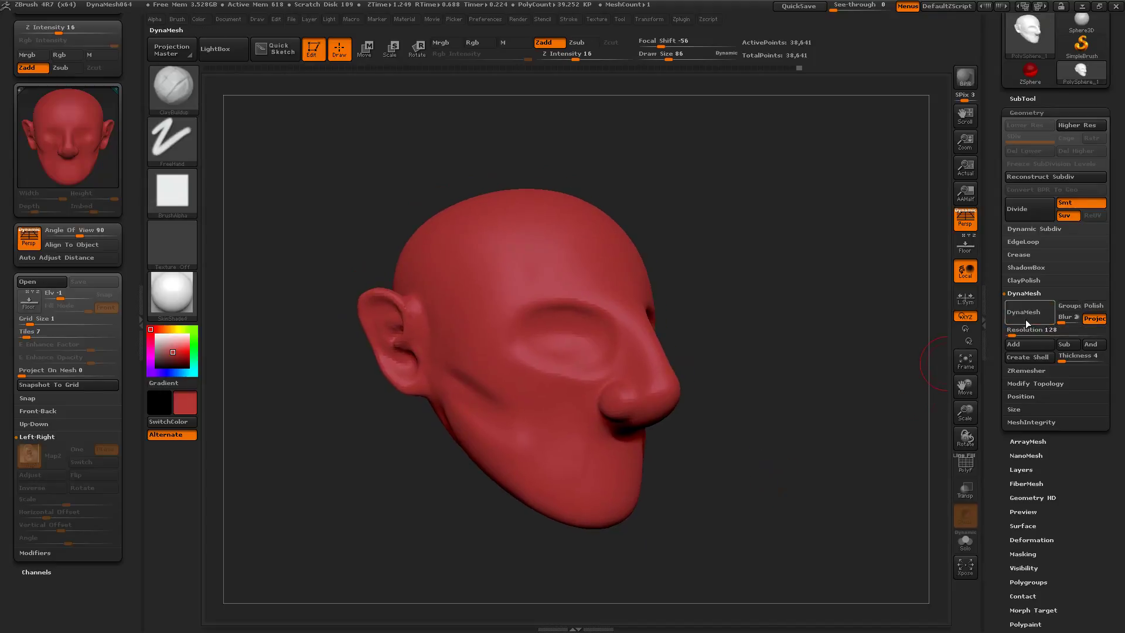
pyautogui.hotkey('ctrl', 'd')
pyautogui.moveTo(809, 451)
pyautogui.mouseDown()
pyautogui.moveTo(844, 441)
pyautogui.moveTo(847, 458)
pyautogui.mouseUp()
pyautogui.press('ctrl')
pyautogui.hotkey('ctrl', 'd')
pyautogui.press('s')
pyautogui.moveTo(415, 320)
pyautogui.mouseDown()
pyautogui.moveTo(427, 320)
pyautogui.moveTo(419, 288)
pyautogui.mouseUp()
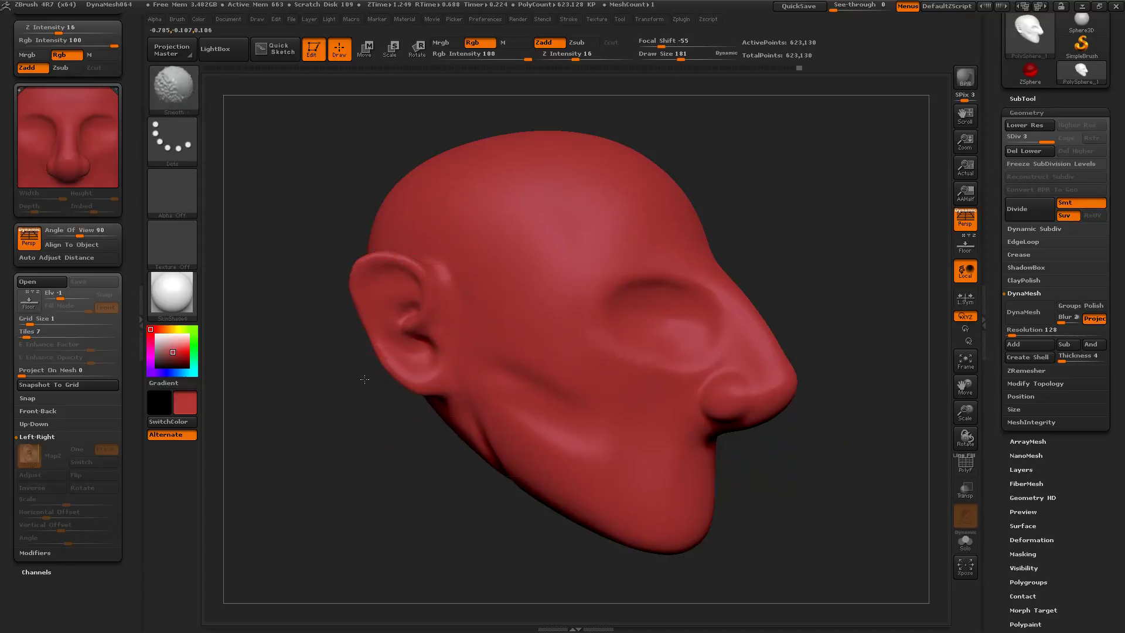
# Build up the front rim of the ear with ClayBuildup at draw size 39 and smooth it into the head.
pyautogui.moveTo(364, 379); pyautogui.dragTo(472, 402)
pyautogui.moveTo(784, 469)
pyautogui.mouseDown()
pyautogui.moveTo(814, 504)
pyautogui.moveTo(802, 347)
pyautogui.mouseUp()
pyautogui.moveTo(812, 196)
pyautogui.mouseDown()
pyautogui.moveTo(867, 250)
pyautogui.moveTo(491, 174)
pyautogui.mouseUp()
pyautogui.press('s')
pyautogui.moveTo(525, 312); pyautogui.dragTo(504, 312)
pyautogui.moveTo(493, 382); pyautogui.dragTo(539, 358)
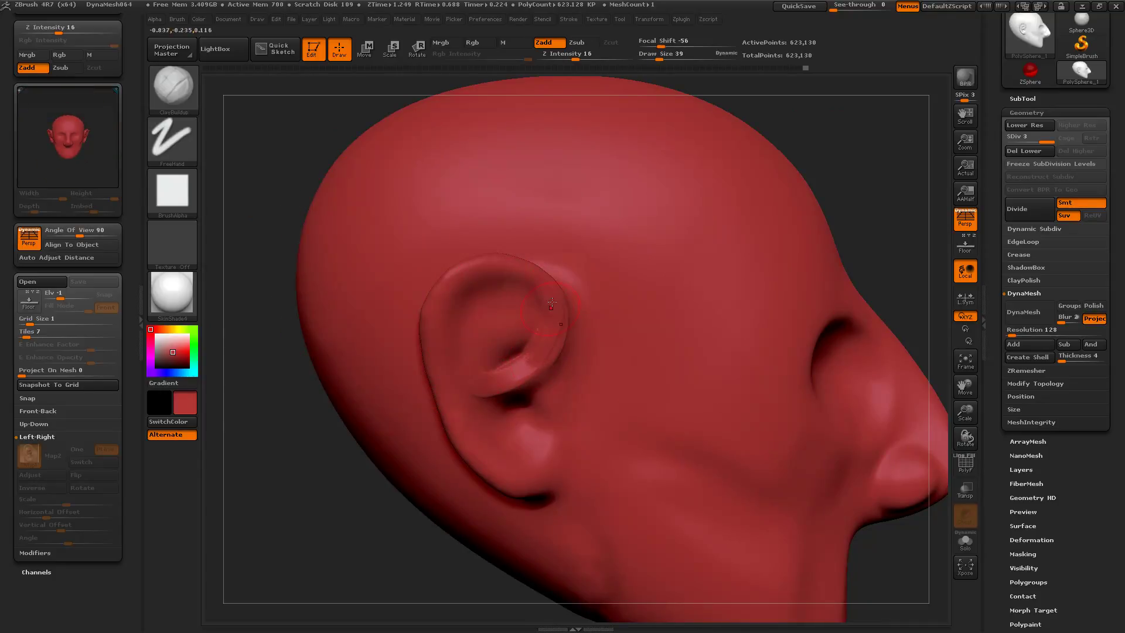
pyautogui.press('shift')
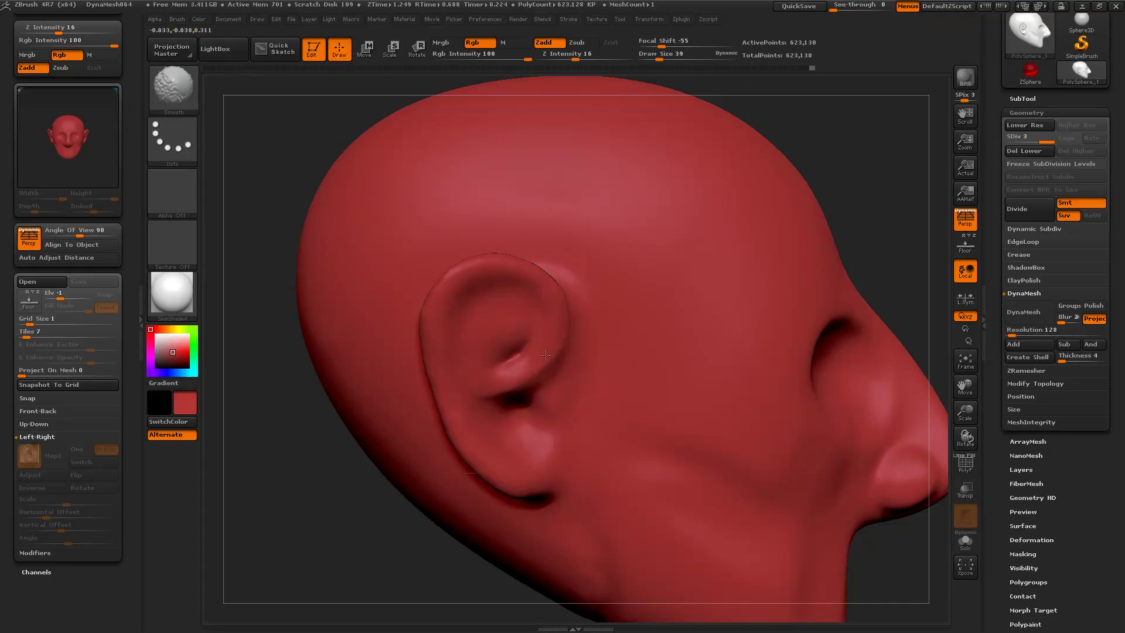
# Build up the tragus in front of the ear opening with ClayBuildup at draw size 37 and smooth it.
pyautogui.moveTo(361, 550)
pyautogui.keyDown('alt'); pyautogui.mouseDown()
pyautogui.moveTo(349, 520)
pyautogui.moveTo(317, 518)
pyautogui.moveTo(378, 517)
pyautogui.moveTo(525, 418)
pyautogui.mouseUp(); pyautogui.keyUp('alt')
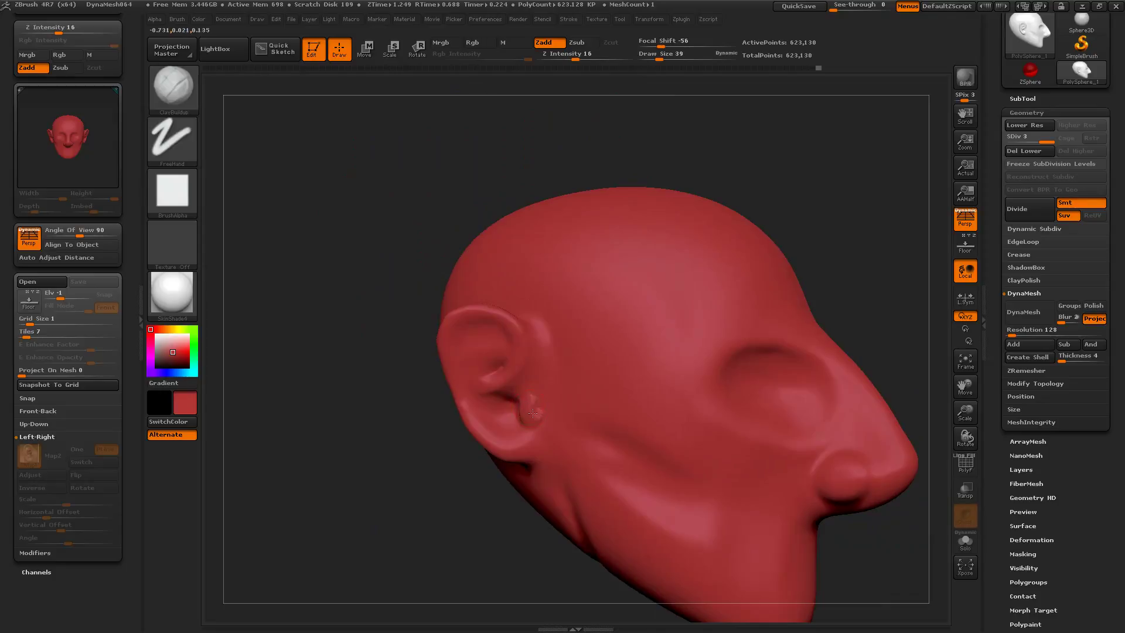
pyautogui.press('shift')
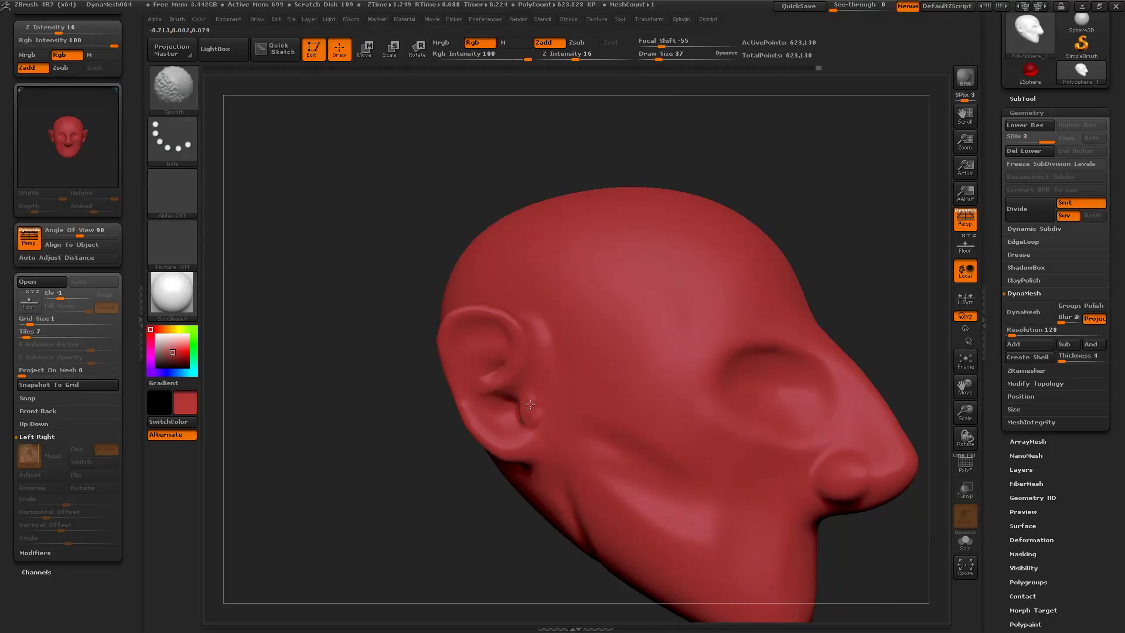
pyautogui.keyDown('shift'); pyautogui.moveTo(519, 422); pyautogui.dragTo(512, 413); pyautogui.keyUp('shift')
pyautogui.moveTo(404, 510)
pyautogui.mouseDown()
pyautogui.moveTo(434, 505)
pyautogui.moveTo(537, 422)
pyautogui.mouseUp()
pyautogui.keyDown('alt'); pyautogui.moveTo(818, 286); pyautogui.dragTo(574, 376); pyautogui.keyUp('alt')
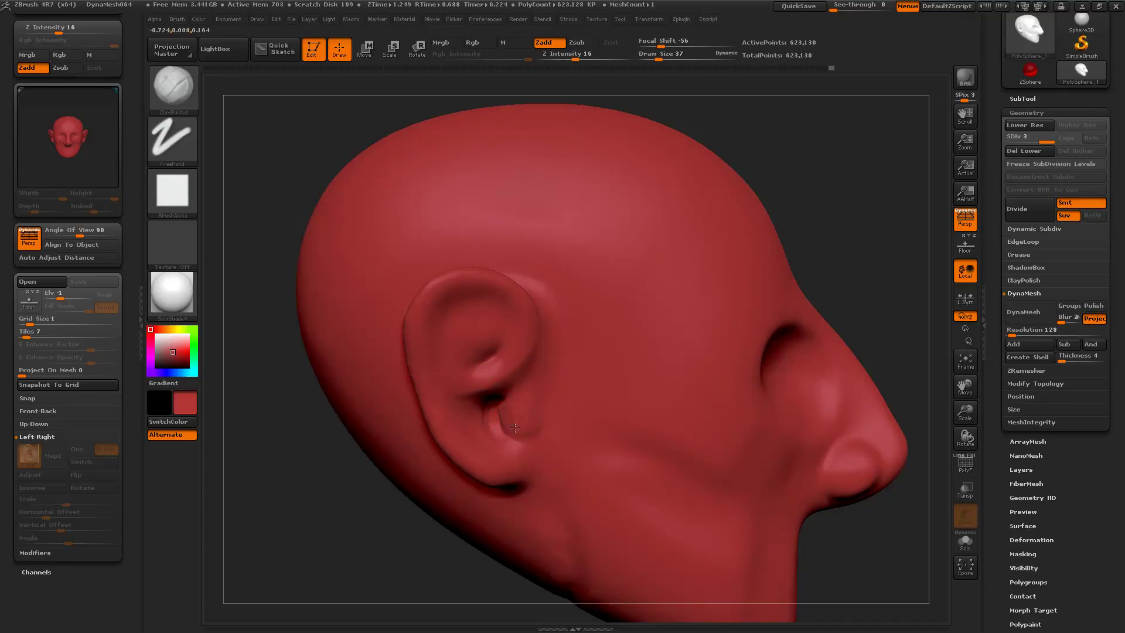
pyautogui.keyDown('shift'); pyautogui.moveTo(530, 422); pyautogui.dragTo(512, 428); pyautogui.keyUp('shift')
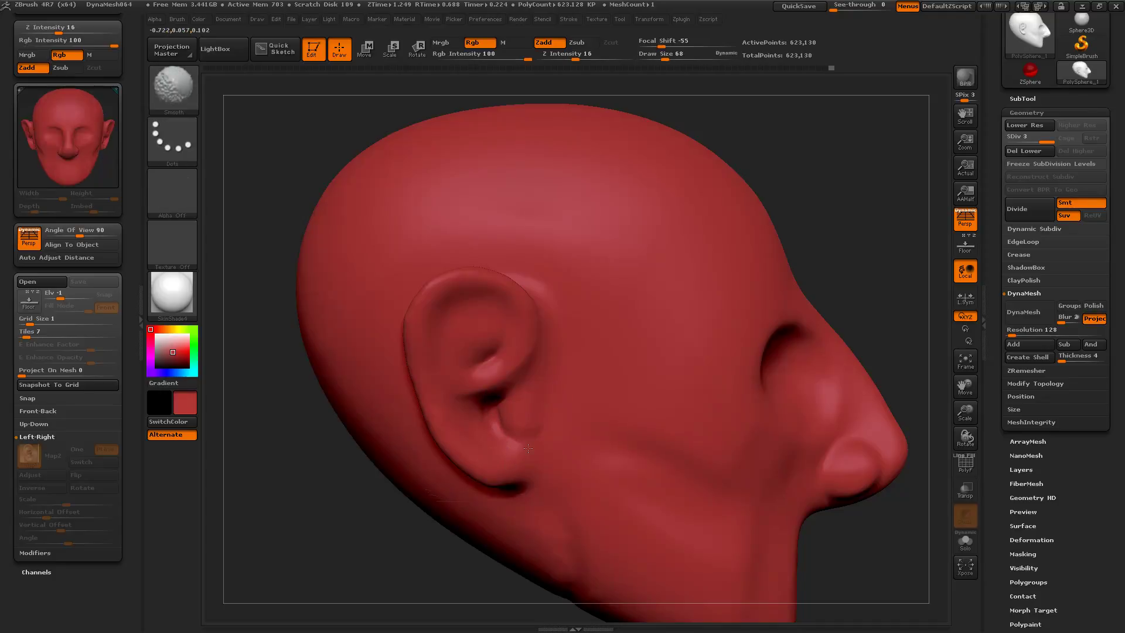
# Pull the upper ear outward into a long, pointed elf shape with the Move brush.
pyautogui.moveTo(387, 559)
pyautogui.keyDown('alt'); pyautogui.mouseDown()
pyautogui.moveTo(361, 477)
pyautogui.moveTo(381, 522)
pyautogui.mouseUp(); pyautogui.keyUp('alt')
pyautogui.press('b')
pyautogui.press('m')
pyautogui.press('v')
pyautogui.press('s')
pyautogui.moveTo(467, 322)
pyautogui.mouseDown()
pyautogui.moveTo(482, 323)
pyautogui.moveTo(379, 272)
pyautogui.mouseUp()
pyautogui.moveTo(428, 367); pyautogui.dragTo(440, 361)
pyautogui.moveTo(484, 311); pyautogui.dragTo(478, 300)
pyautogui.moveTo(369, 470); pyautogui.dragTo(282, 469)
pyautogui.moveTo(481, 306); pyautogui.dragTo(377, 293)
# Refine the pointed ear's shape with the Move brush at draw sizes 304 and 160, and smooth where it meets the head.
pyautogui.press('s')
pyautogui.moveTo(458, 358); pyautogui.dragTo(449, 324)
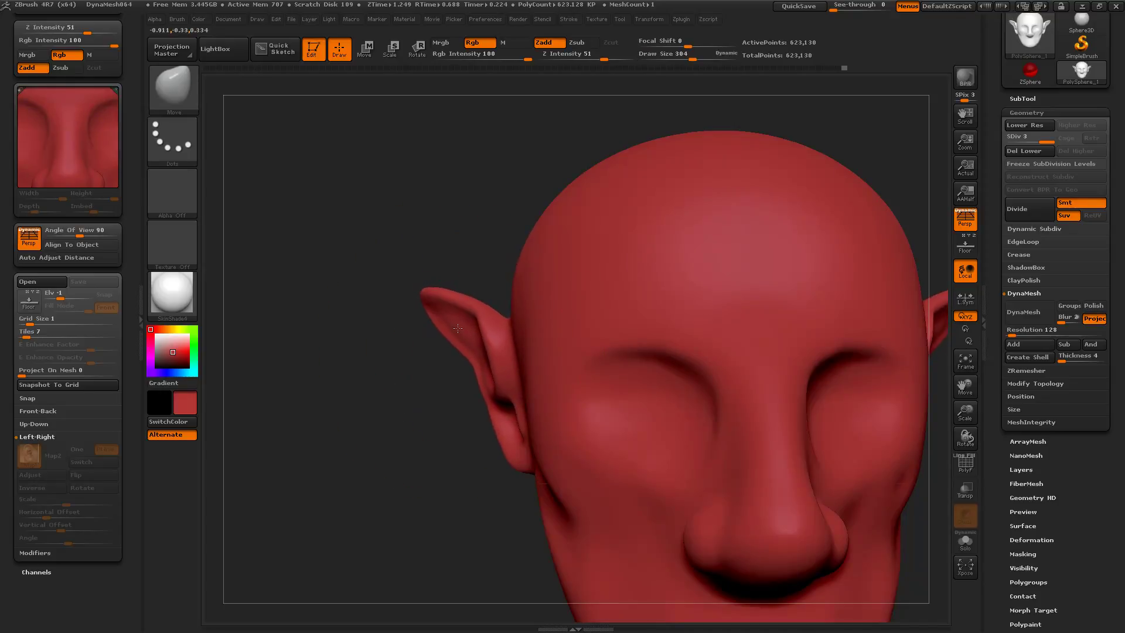
pyautogui.moveTo(375, 442); pyautogui.dragTo(422, 394)
pyautogui.press('s')
pyautogui.moveTo(469, 350); pyautogui.dragTo(455, 350)
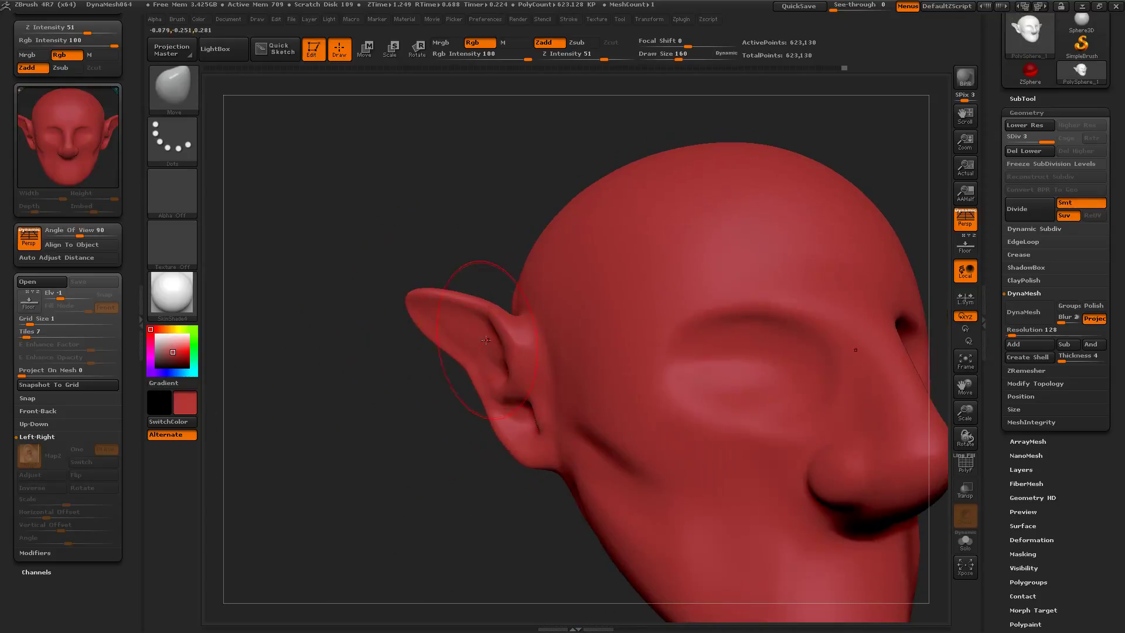
pyautogui.press('shift')
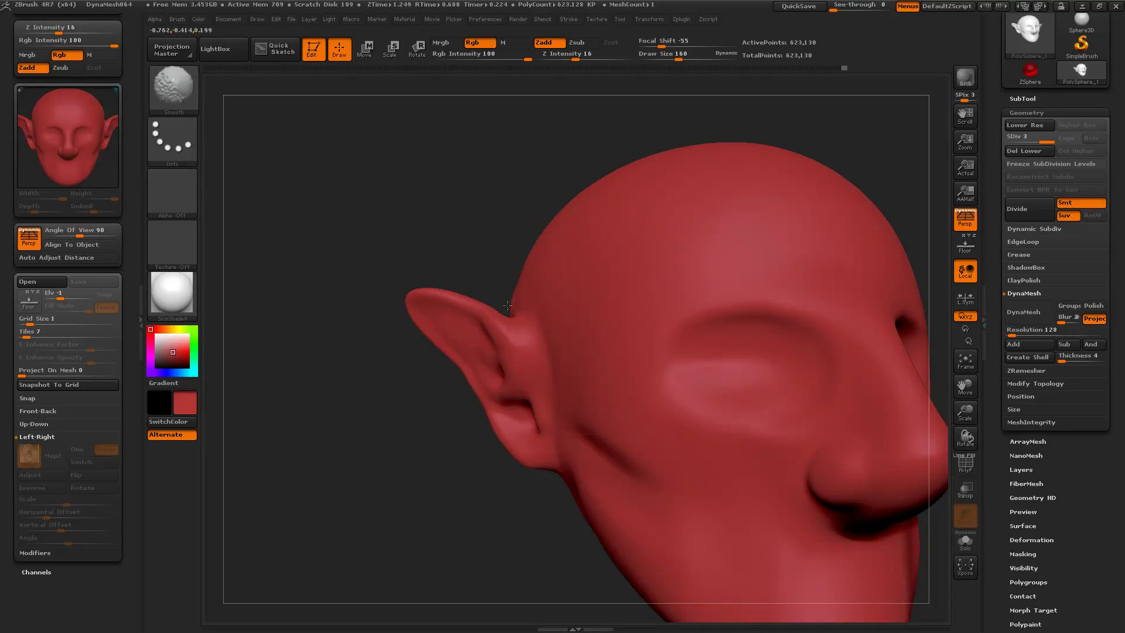
# Carve grooves along the inner folds of the pointed ear with Dam_Standard at draw size 45.
pyautogui.keyDown('alt'); pyautogui.moveTo(402, 508); pyautogui.dragTo(422, 455); pyautogui.keyUp('alt')
pyautogui.moveTo(691, 482)
pyautogui.mouseDown()
pyautogui.moveTo(744, 500)
pyautogui.moveTo(793, 478)
pyautogui.moveTo(799, 500)
pyautogui.moveTo(826, 508)
pyautogui.moveTo(779, 515)
pyautogui.mouseUp()
pyautogui.press('b')
pyautogui.press('d')
pyautogui.press('s')
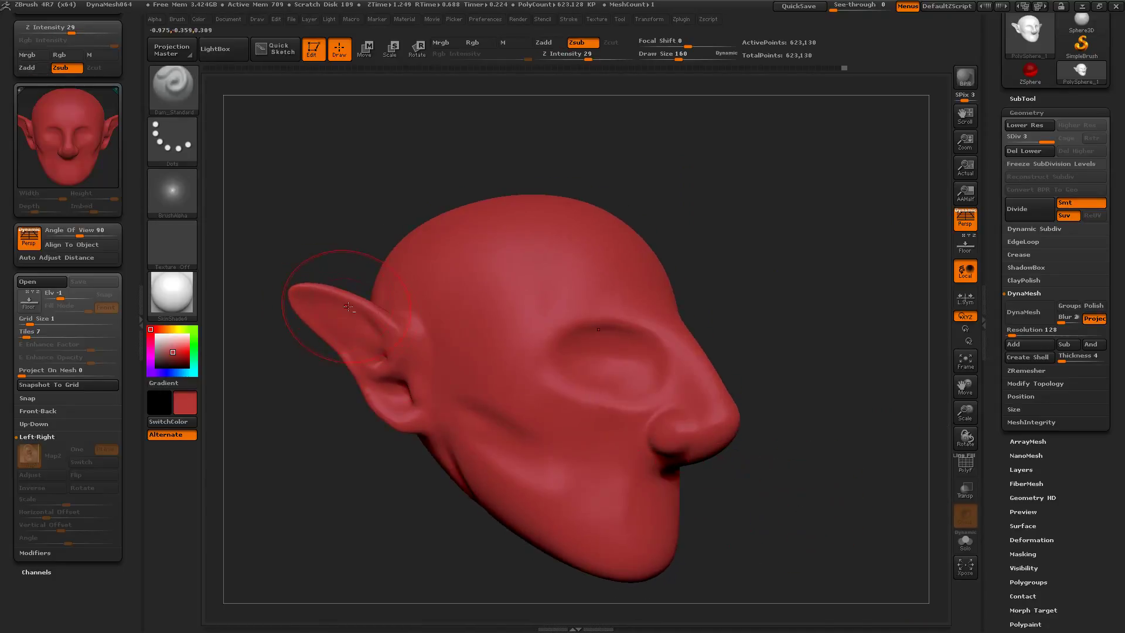
pyautogui.press('s')
pyautogui.moveTo(363, 322)
pyautogui.mouseDown()
pyautogui.moveTo(344, 323)
pyautogui.moveTo(354, 310)
pyautogui.moveTo(368, 369)
pyautogui.mouseUp()
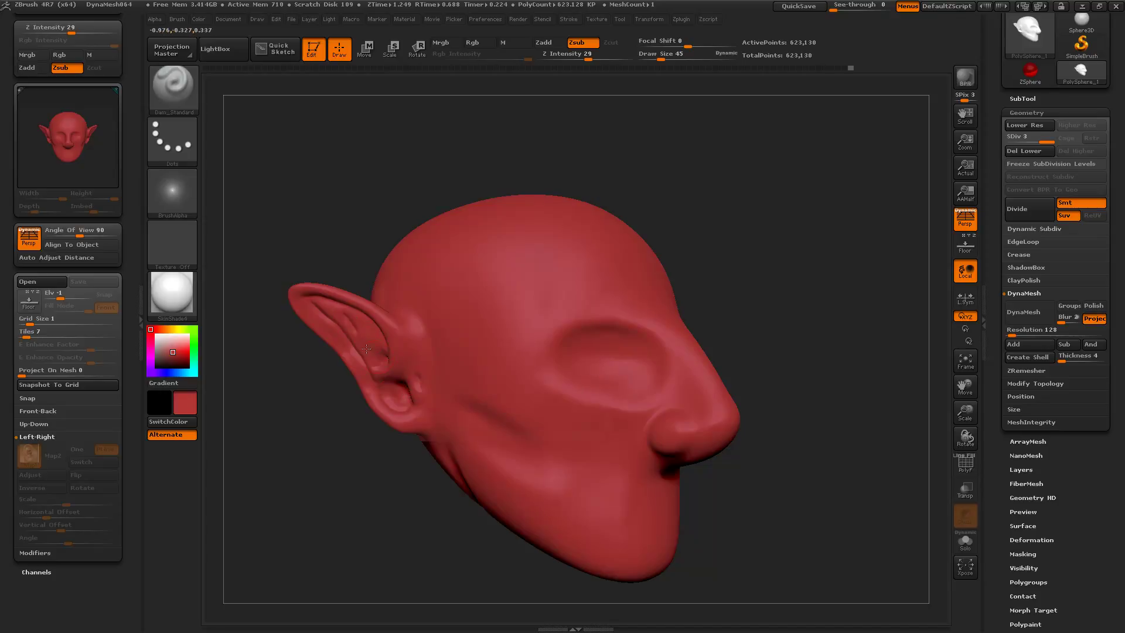
# Smooth the carved grooves inside the pointed ear at draw size 105.
pyautogui.moveTo(330, 225); pyautogui.dragTo(367, 211)
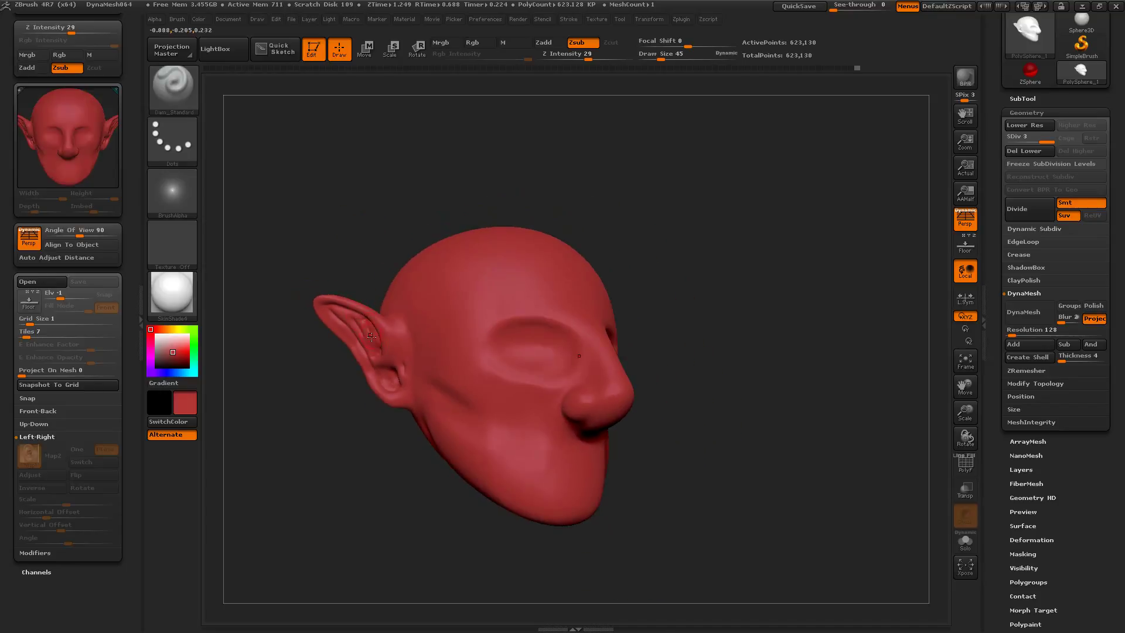
pyautogui.press('shift')
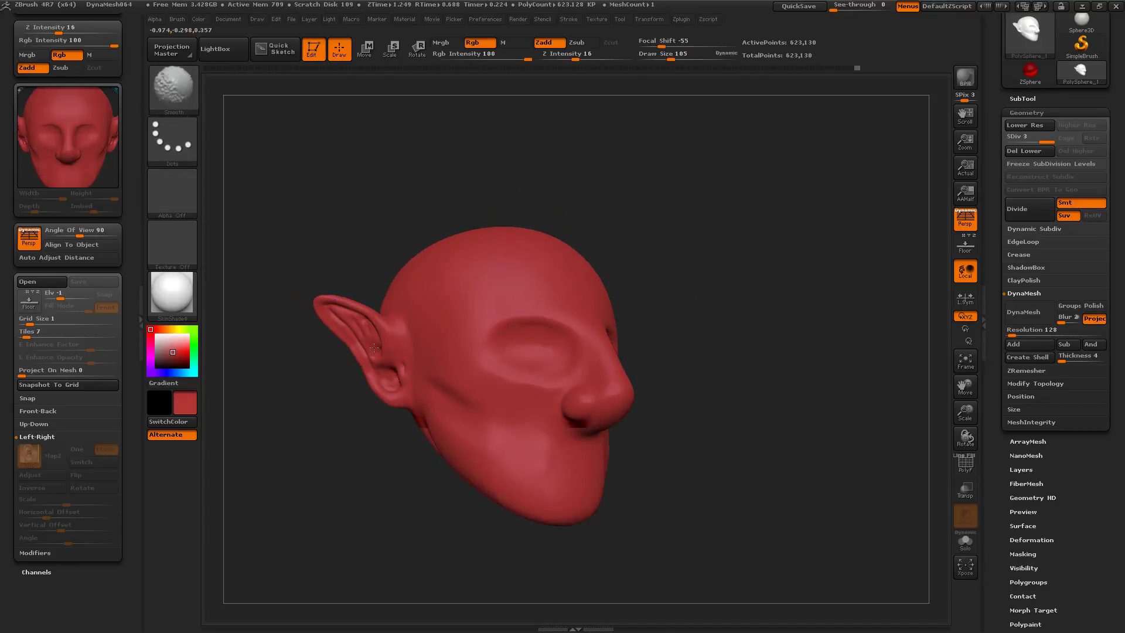
pyautogui.moveTo(843, 484)
pyautogui.mouseDown()
pyautogui.moveTo(804, 485)
pyautogui.moveTo(815, 496)
pyautogui.moveTo(843, 491)
pyautogui.moveTo(851, 464)
pyautogui.moveTo(869, 477)
pyautogui.moveTo(850, 477)
pyautogui.moveTo(854, 493)
pyautogui.moveTo(842, 474)
pyautogui.moveTo(760, 493)
pyautogui.moveTo(867, 503)
pyautogui.moveTo(830, 499)
pyautogui.mouseUp()
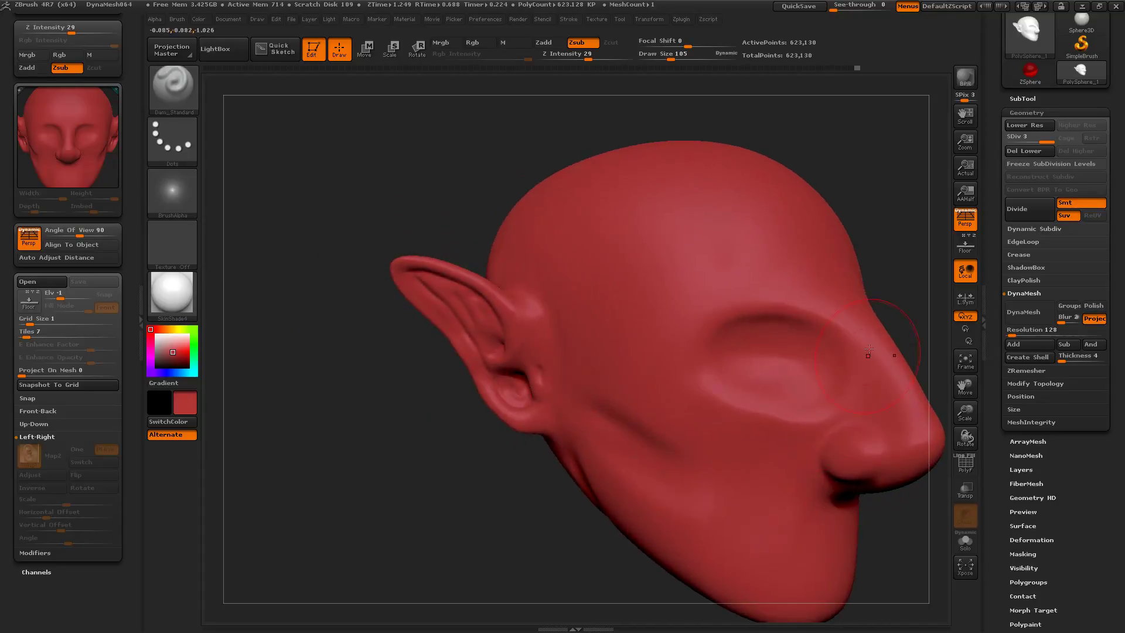
pyautogui.moveTo(908, 288); pyautogui.dragTo(825, 328)
pyautogui.press('shift')
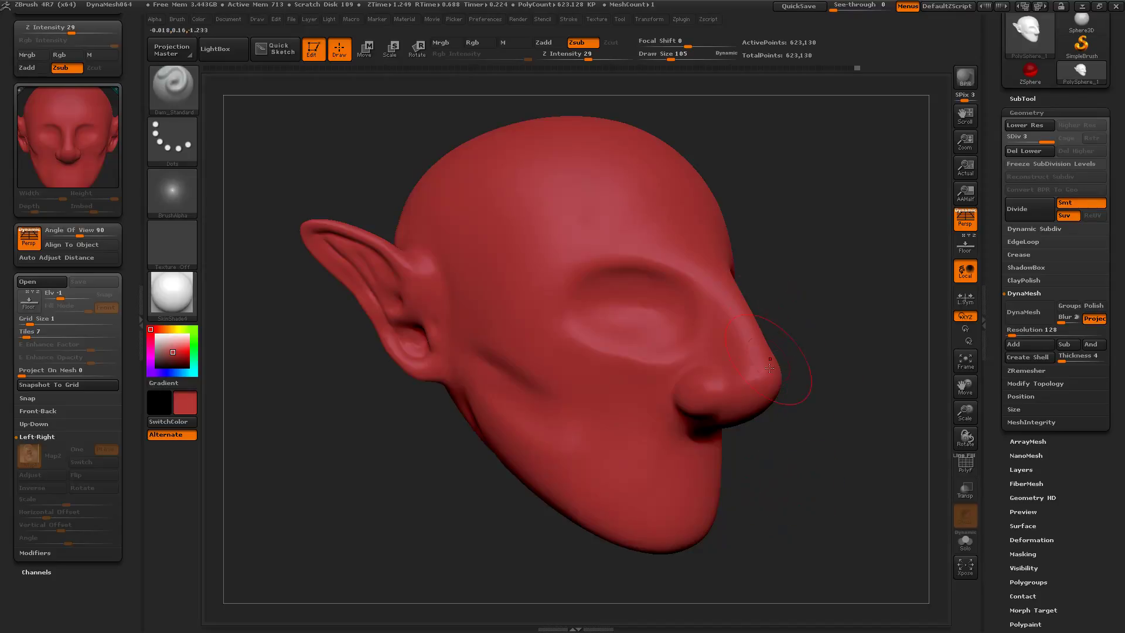
pyautogui.moveTo(799, 468)
pyautogui.mouseDown()
pyautogui.moveTo(798, 485)
pyautogui.moveTo(785, 477)
pyautogui.moveTo(794, 472)
pyautogui.mouseUp()
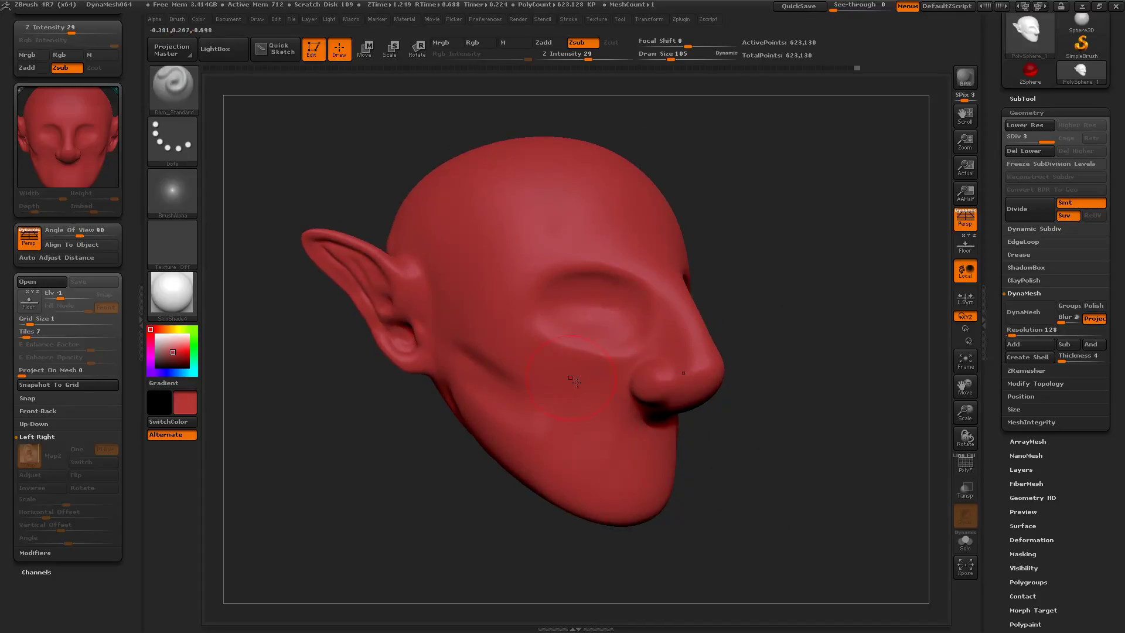
pyautogui.moveTo(740, 491)
pyautogui.mouseDown()
pyautogui.moveTo(716, 500)
pyautogui.moveTo(746, 515)
pyautogui.moveTo(723, 477)
pyautogui.moveTo(741, 490)
pyautogui.mouseUp()
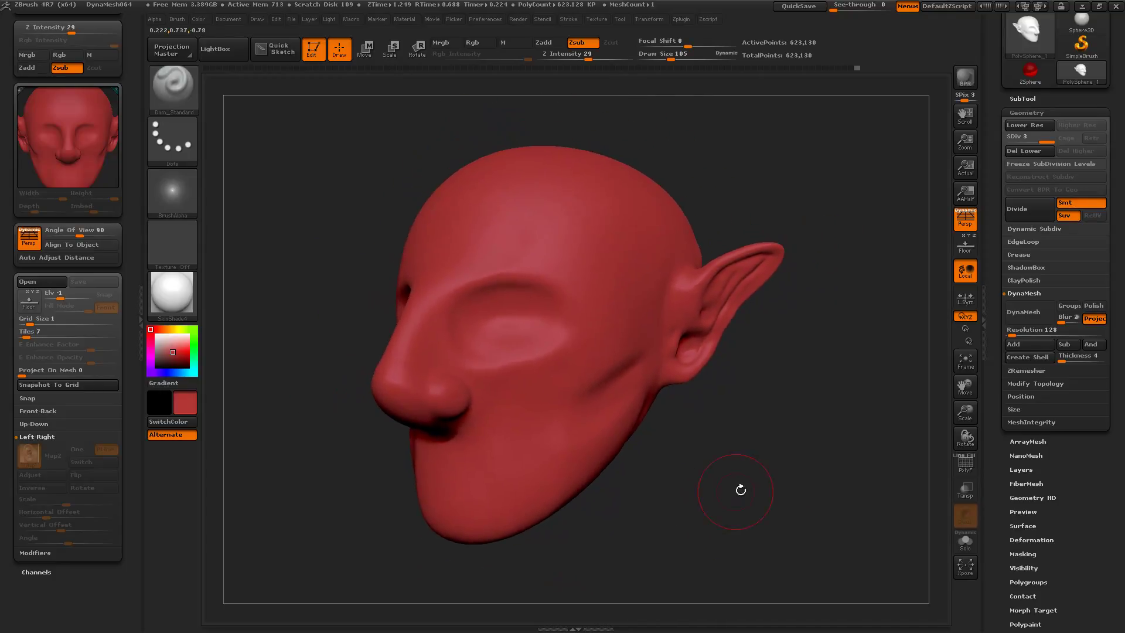